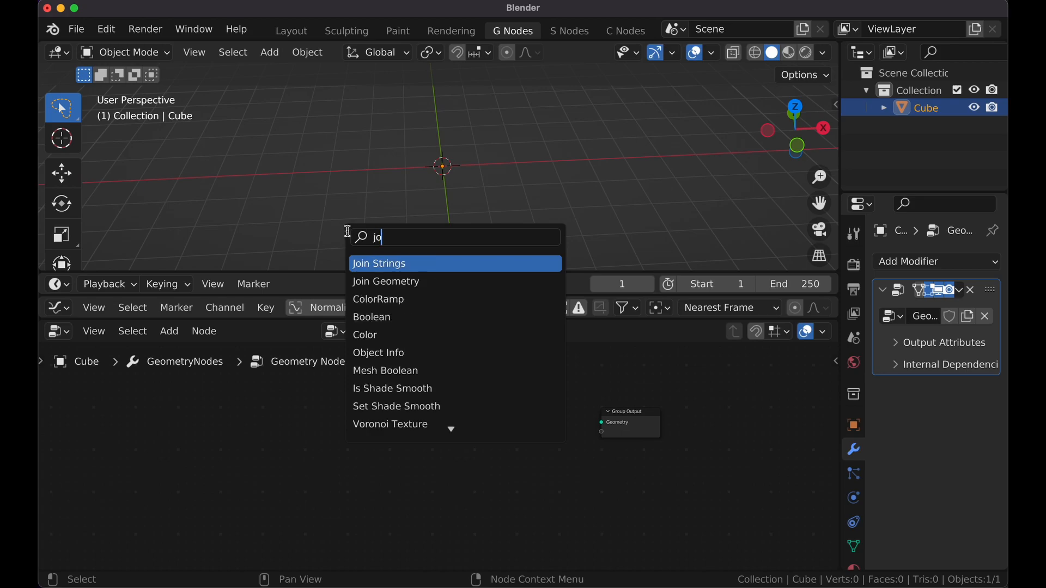
Step: Add a Join Geometry node linked to the Group Output and feed a new Mesh Circle node into it
click(392, 282)
click(546, 458)
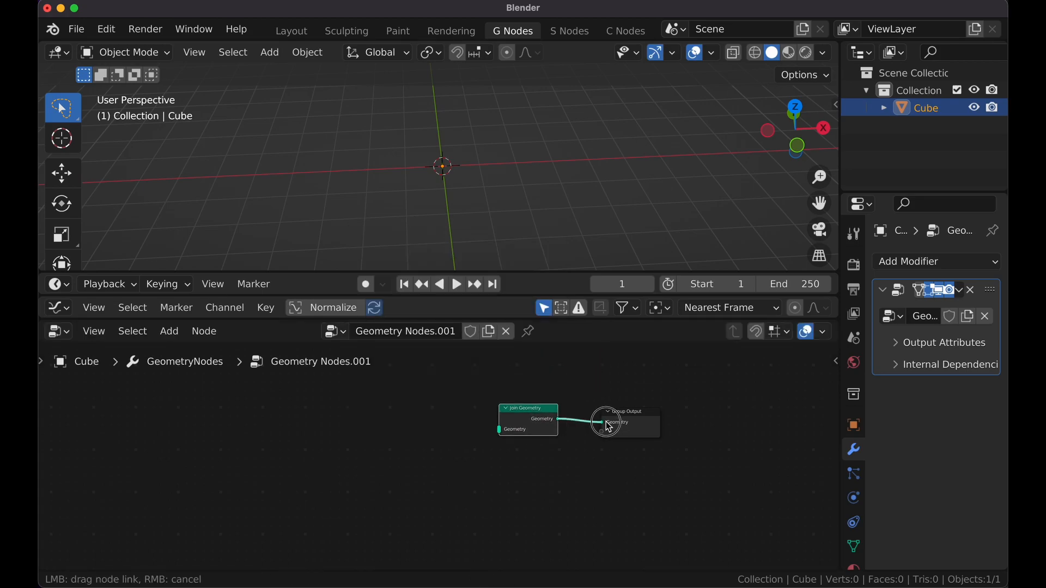
key(shift+a)
click(420, 231)
text(cir)
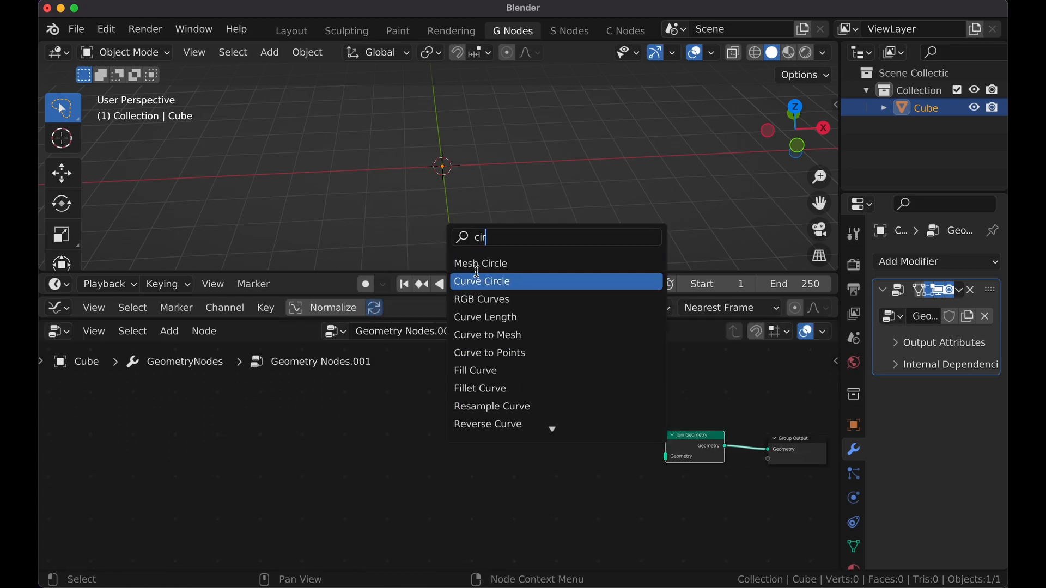
click(479, 262)
click(307, 476)
drag(672, 464, 673, 462)
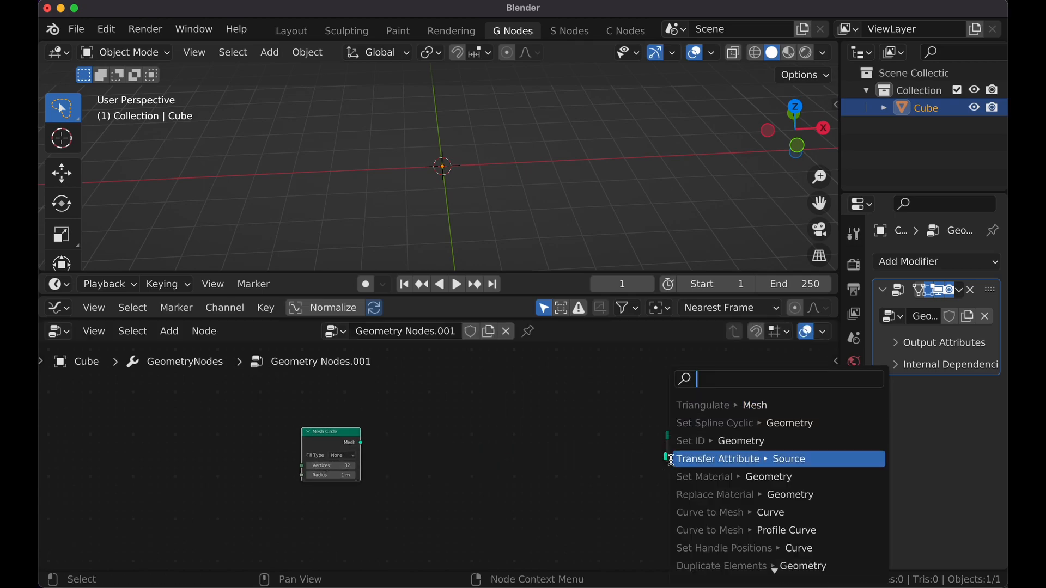
drag(322, 446, 278, 451)
Step: Insert an Extrude Mesh node between the Mesh Circle and Join Geometry, and set its mode to Edges
key(shift+a)
text(ex)
click(375, 265)
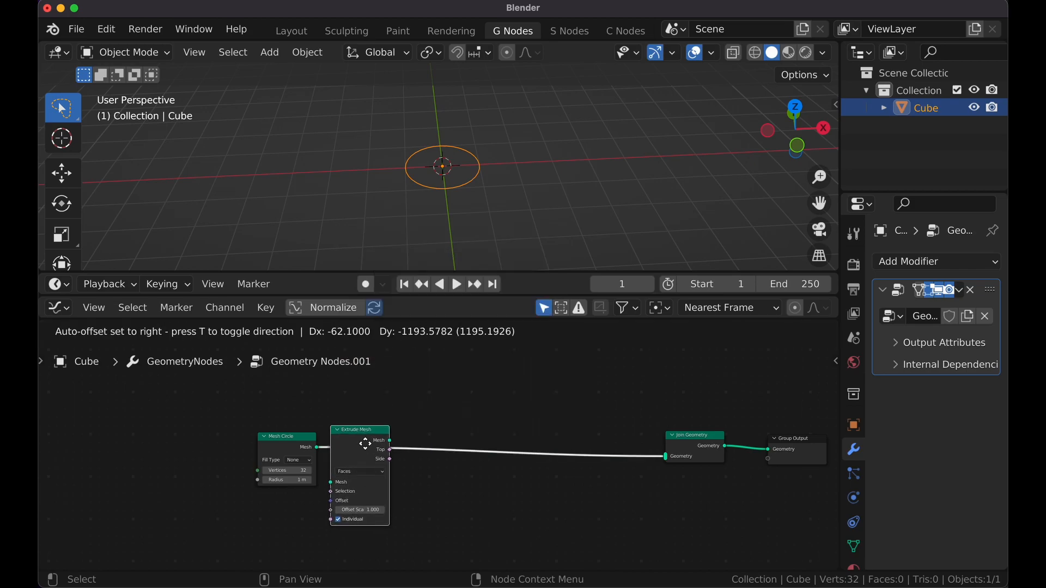
click(394, 467)
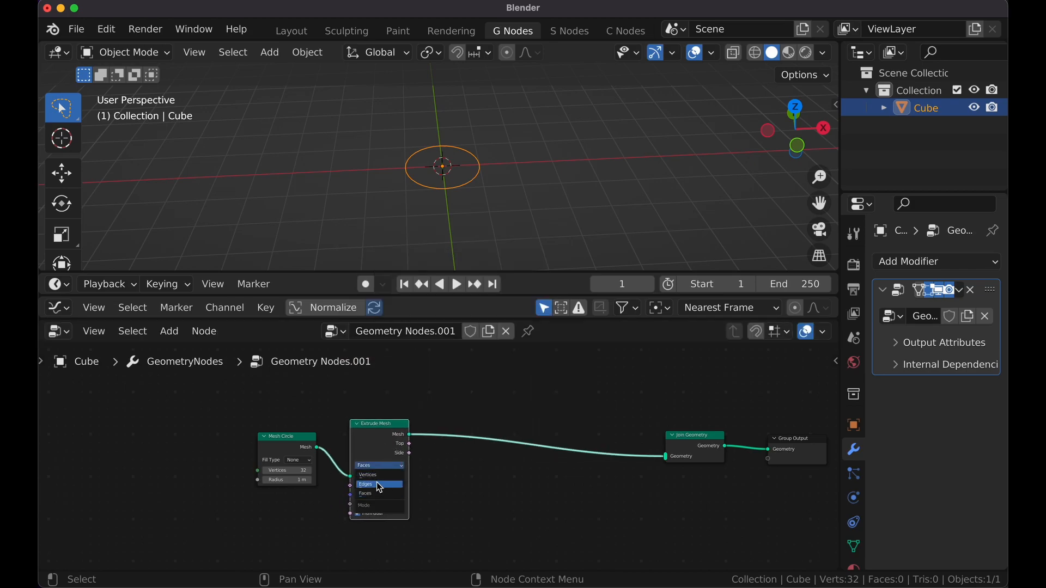
click(380, 485)
scroll(379, 463, up, 2)
mouse_move(378, 460)
mouse_down()
mouse_move(351, 417)
mouse_move(388, 444)
mouse_up()
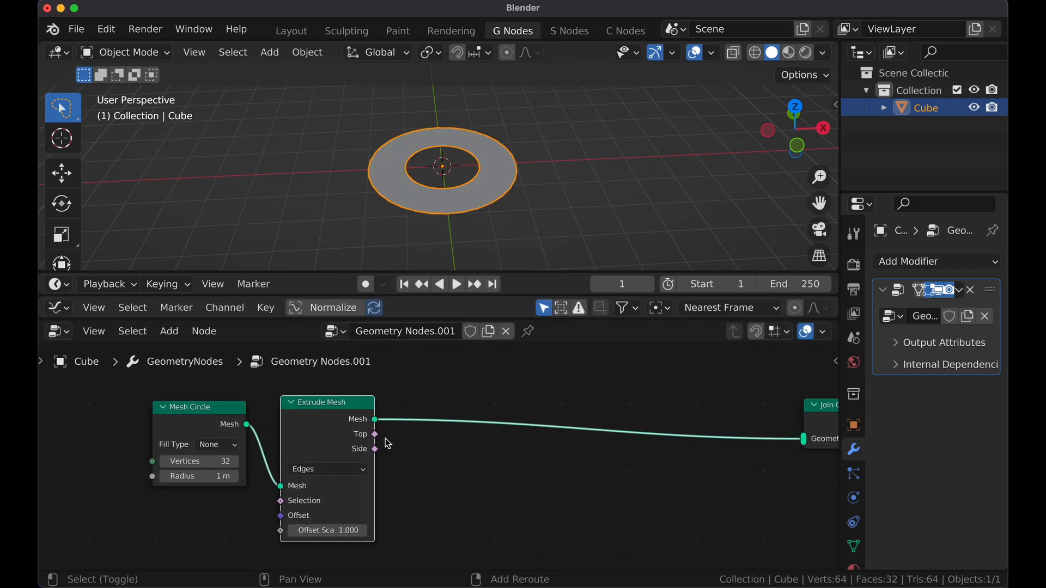
Step: Duplicate the Extrude Mesh node further along the link, set the copy to Faces mode and its Offset Scale to 0.4
key(shift+d)
click(493, 443)
click(475, 471)
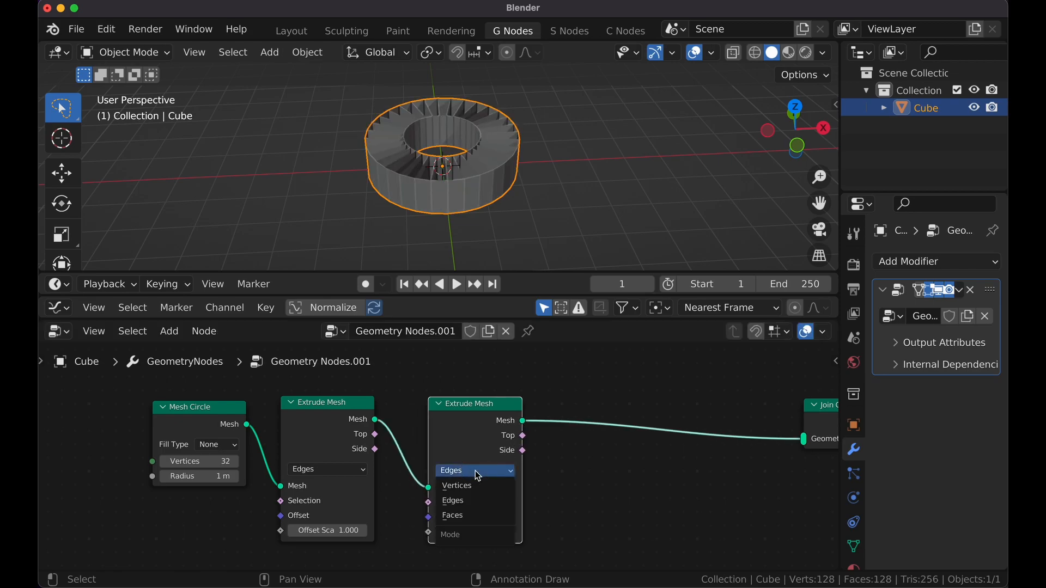
click(472, 515)
mouse_move(467, 533)
mouse_down()
mouse_move(425, 532)
mouse_move(467, 532)
mouse_up()
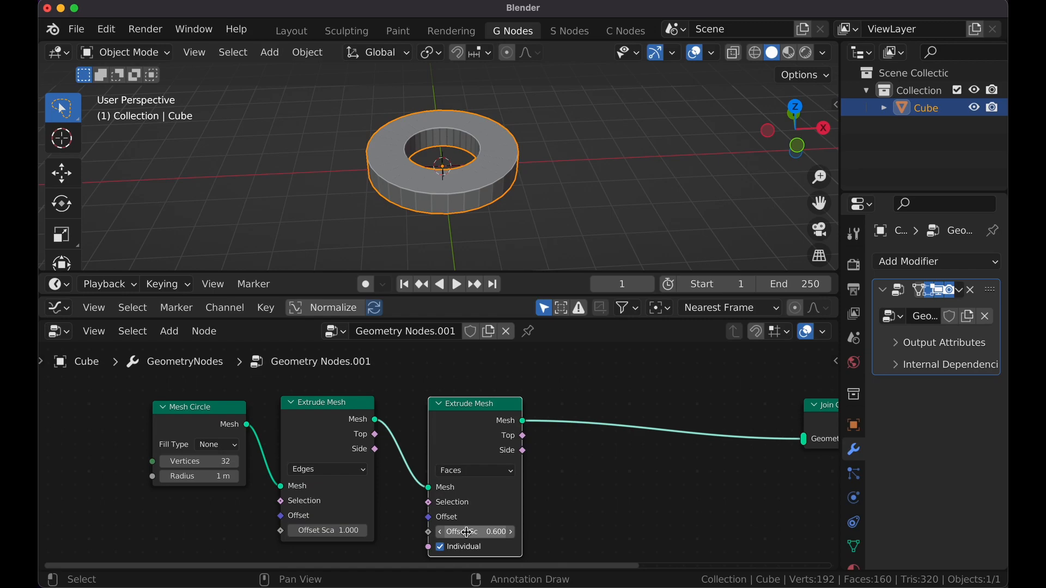
text(0.4)
key(Return)
Step: Duplicate the Faces-mode Extrude Mesh node and insert the copy just before Join Geometry
key(shift+d)
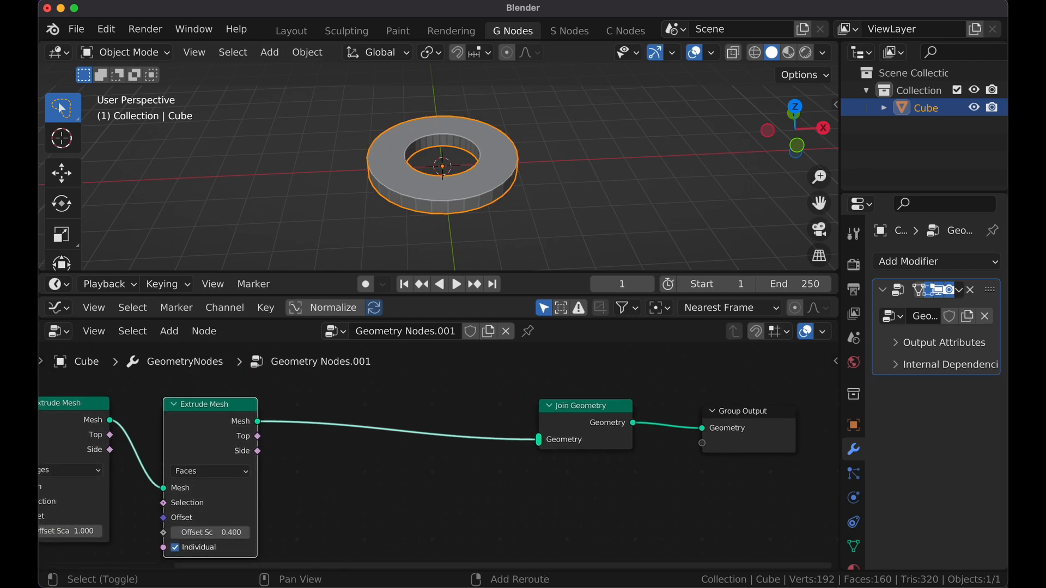
click(375, 499)
scroll(433, 474, down, 2)
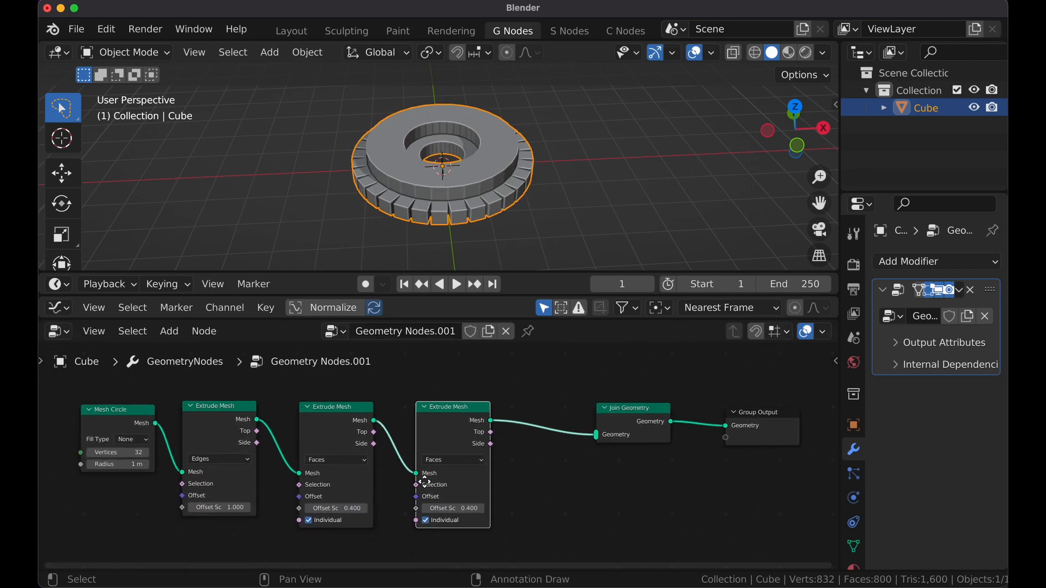
Step: Add a Brick Texture node and connect its Color output to the last Extrude Mesh node's Offset Scale
key(shift+a)
click(374, 226)
text(bri)
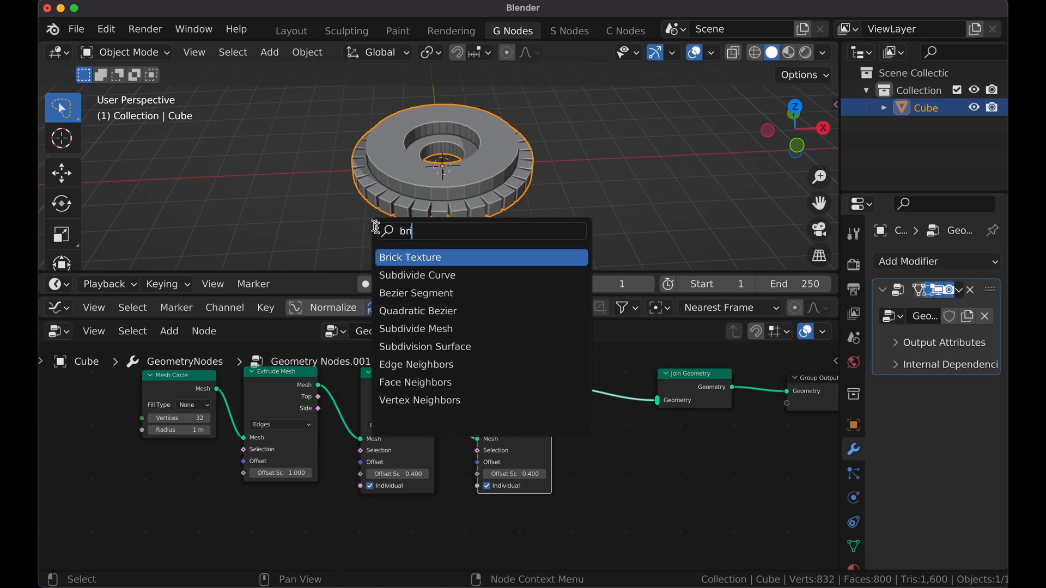
key(Return)
click(211, 498)
drag(216, 500, 479, 475)
Step: Insert a ColorRamp node on the link between the Brick Texture and the extrusion's Offset Scale
middle_drag(394, 464, 423, 426)
key(shift+a)
click(336, 233)
text(colo)
click(428, 300)
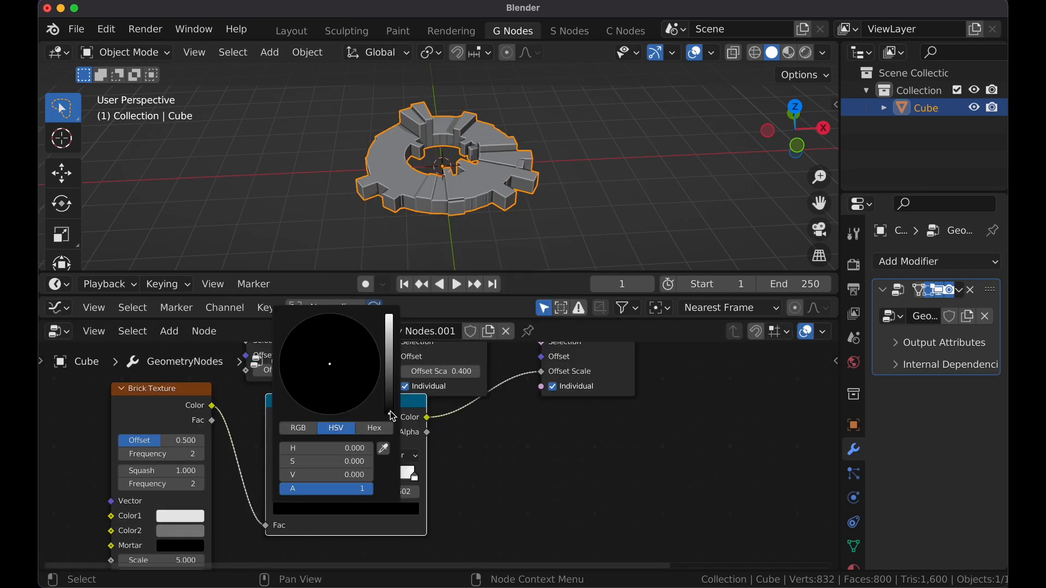
Step: Adjust the ColorRamp to run from dark grey to lighter grey, with the second stop at position 0.708
drag(416, 381, 388, 373)
click(375, 509)
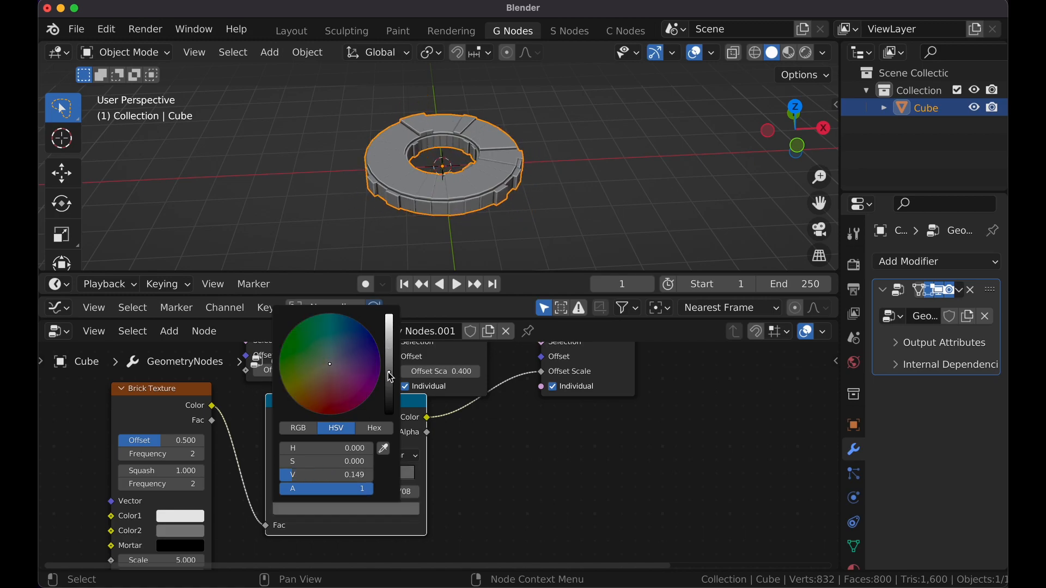
drag(319, 475, 308, 475)
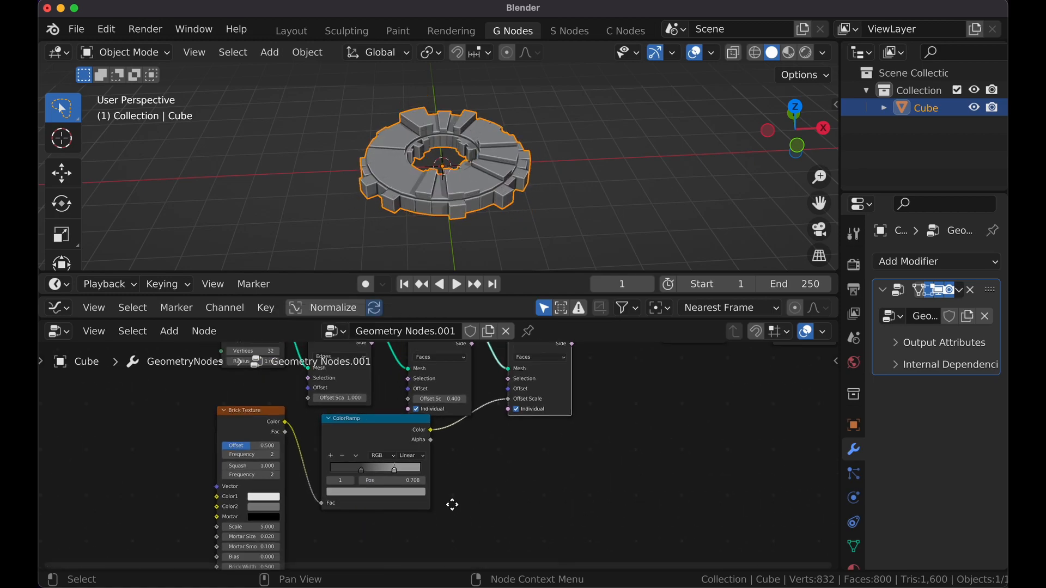
Step: Move the first ring's node chain well below the Join Geometry node to make room for another chain
scroll(450, 504, down, 4)
drag(486, 391, 526, 523)
middle_drag(464, 365, 483, 477)
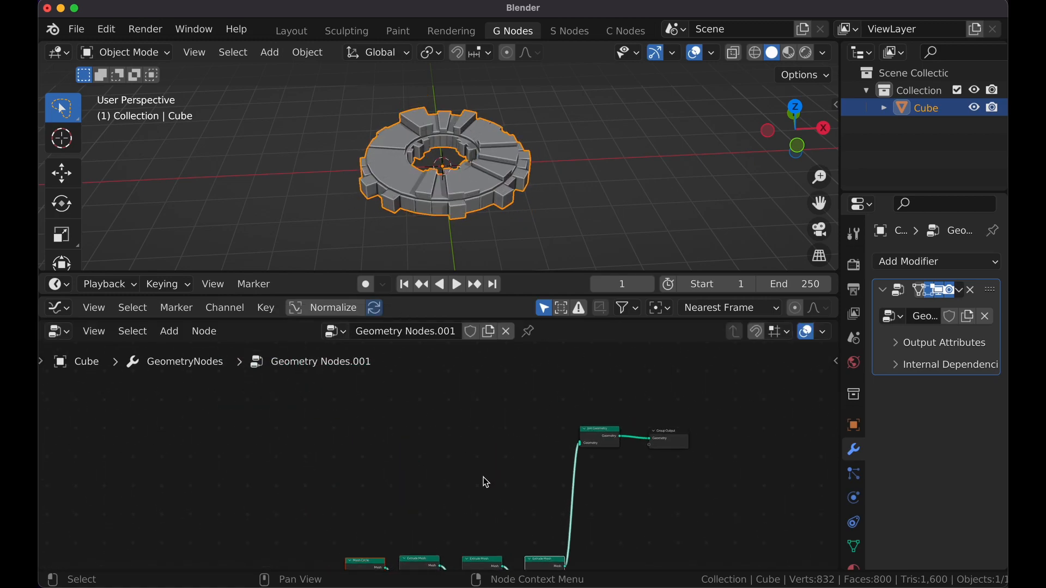
Step: Duplicate the Mesh Circle node above the first chain, connect it to Join Geometry and set its Radius to 6.6 m
scroll(487, 483, down, 2)
key(shift+d)
click(424, 452)
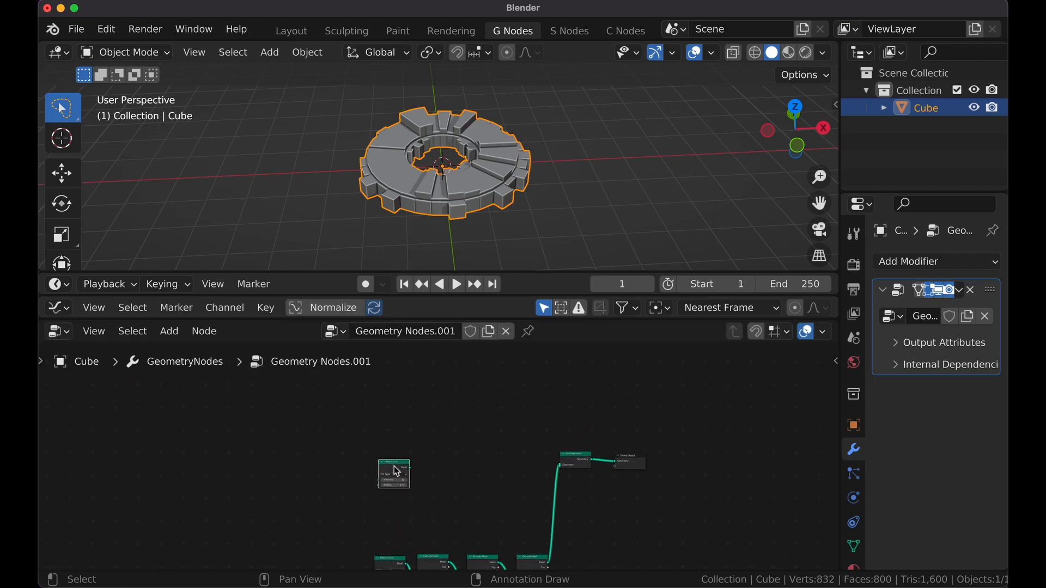
scroll(397, 472, up, 2)
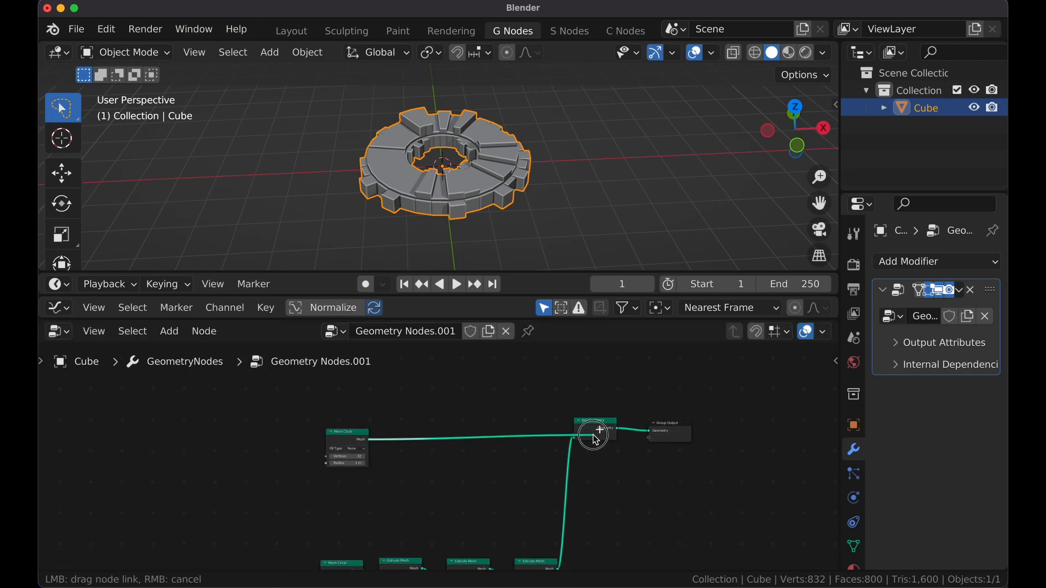
drag(349, 432, 335, 412)
click(460, 468)
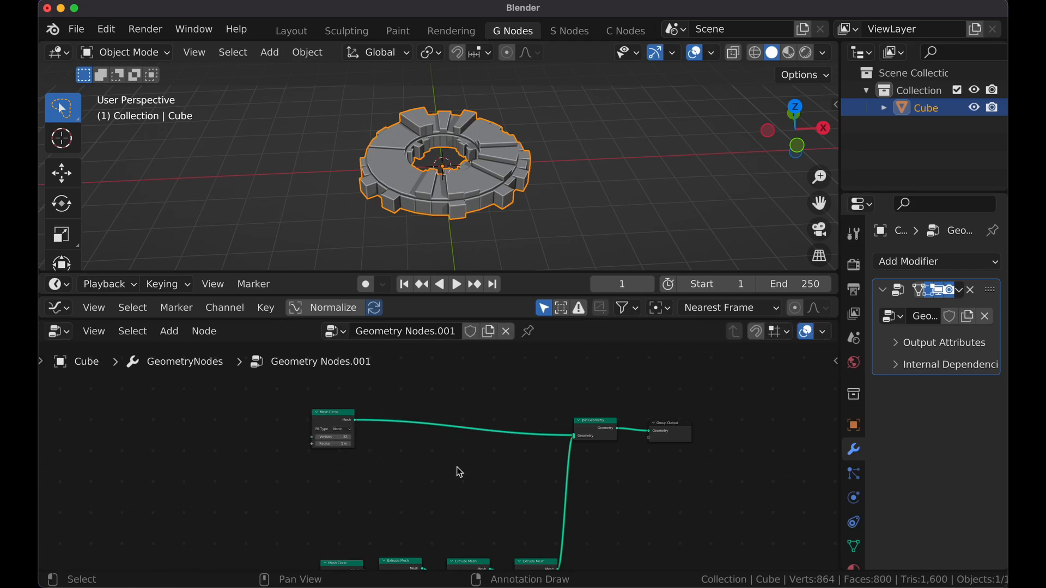
drag(255, 478, 273, 478)
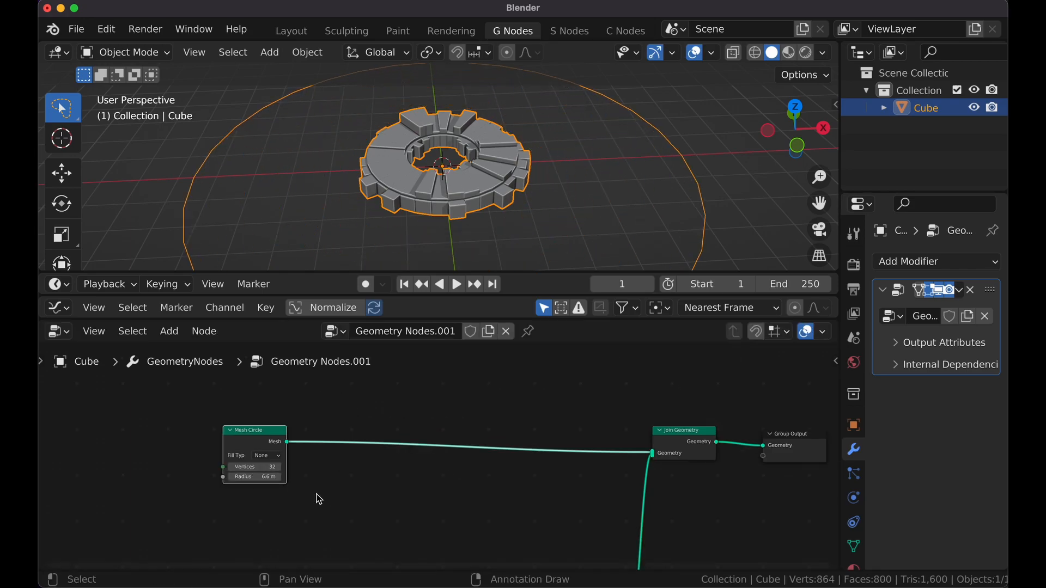
Step: Insert an Extrude Mesh node after the 6.6 m circle, in Edges mode with an Offset Scale of 2.2
key(shift+a)
text(ext)
key(Return)
click(348, 443)
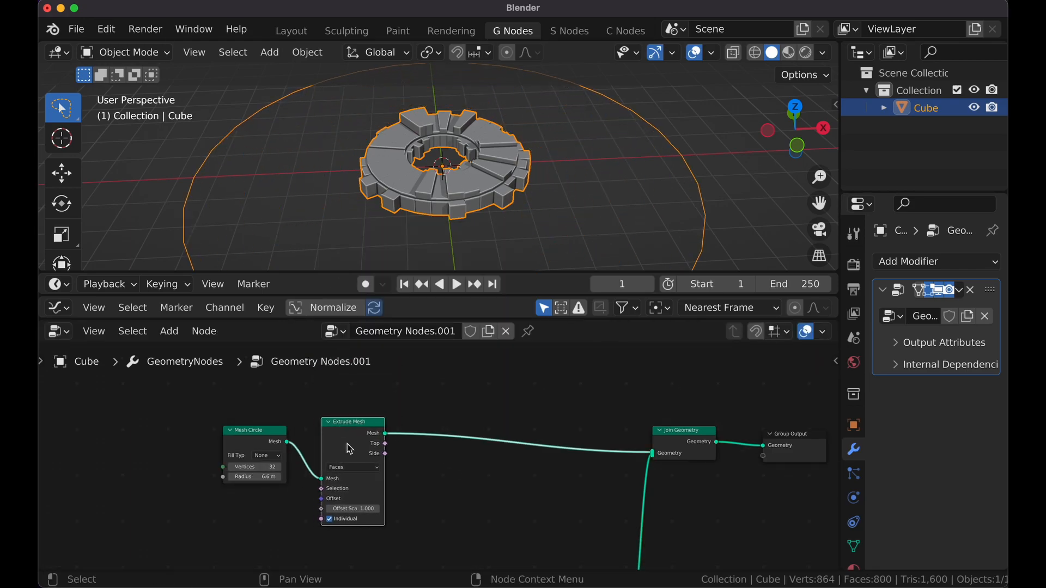
click(355, 467)
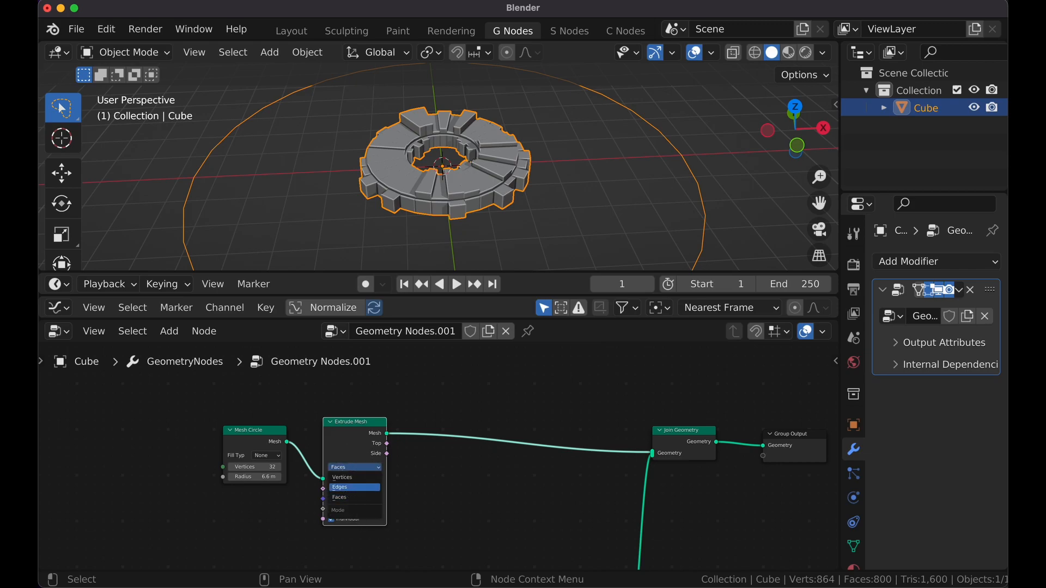
click(355, 486)
scroll(357, 499, down, 2)
drag(348, 489, 382, 490)
Step: Duplicate the large ring's Extrude Mesh node in series, switching the copy to Faces mode with an Offset Scale of 0.8
scroll(484, 536, right, 2)
scroll(350, 446, up, 1)
drag(297, 416, 292, 425)
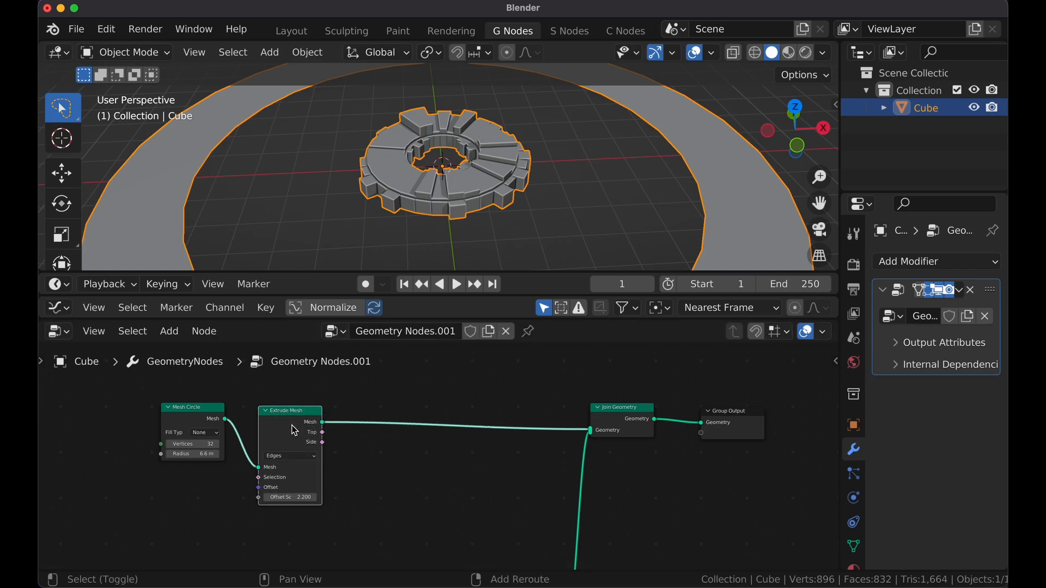
key(shift+d)
click(392, 425)
click(390, 455)
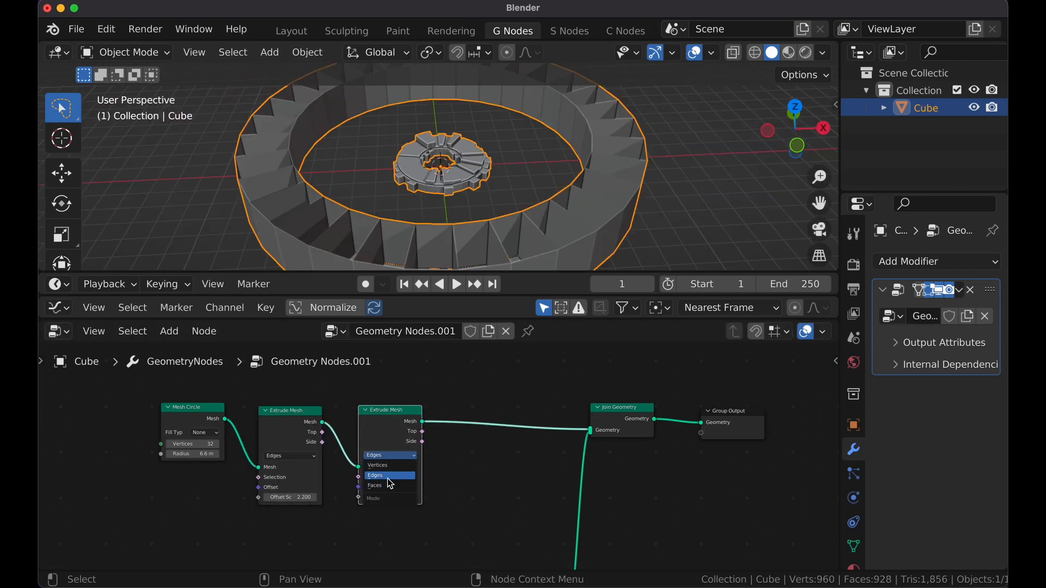
click(388, 487)
drag(400, 496, 362, 496)
scroll(362, 439, right, 2)
key(shift+d)
click(459, 437)
middle_drag(399, 494, 407, 486)
middle_drag(407, 486, 440, 463)
Step: Duplicate the large ring's three nodes as another chain into Join Geometry and set the copied circle's Radius to 5 m
drag(151, 415, 433, 550)
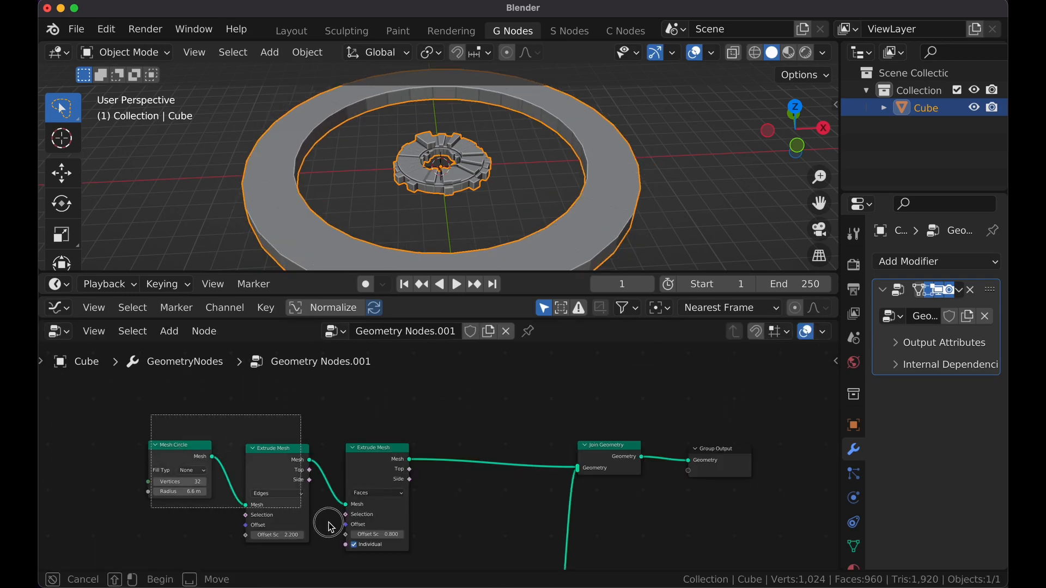
scroll(367, 465, down, 5)
middle_drag(367, 464, 402, 542)
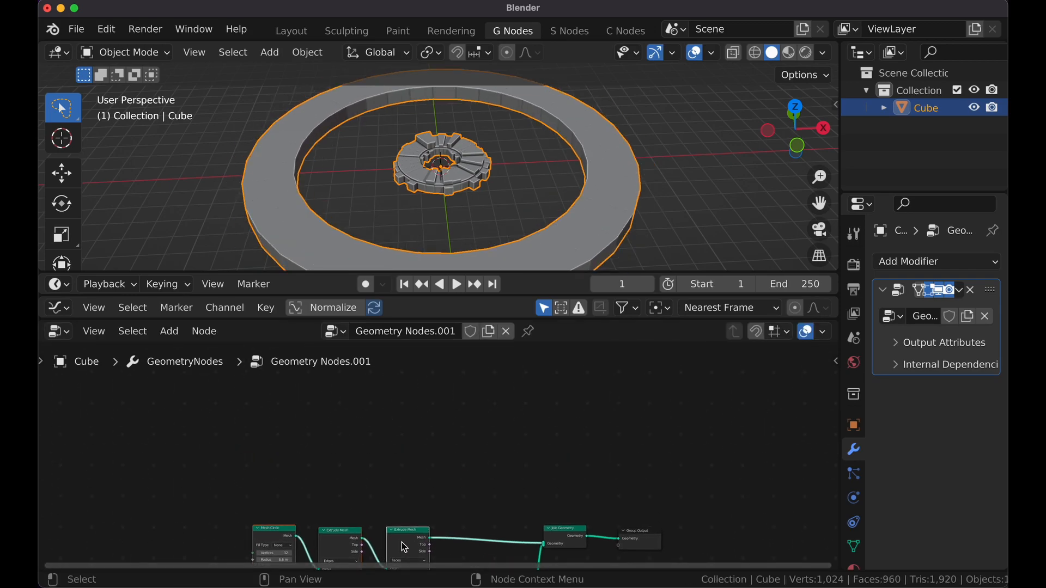
key(shift+d)
click(404, 452)
scroll(444, 469, up, 2)
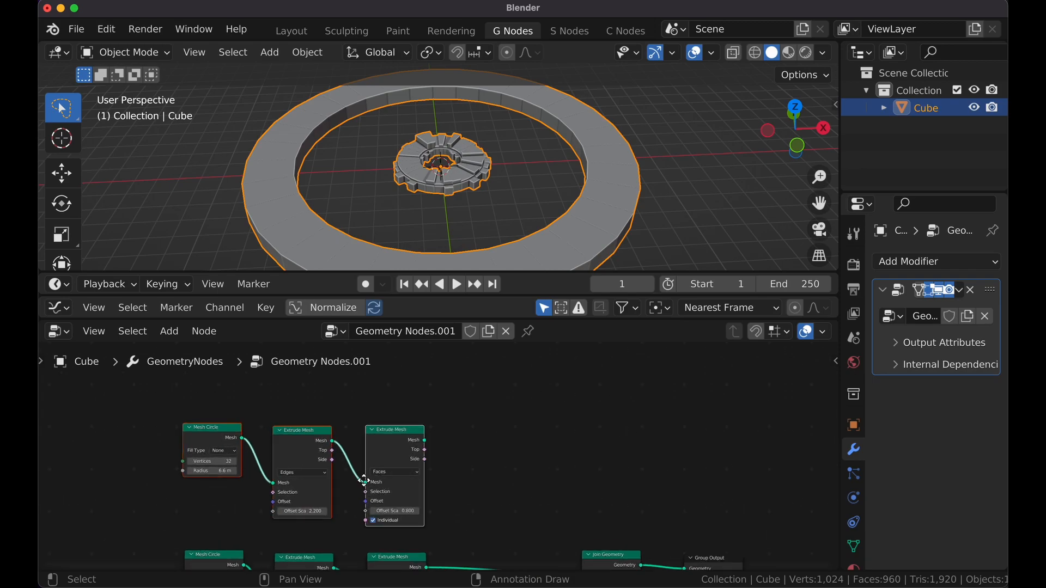
middle_drag(371, 482, 256, 460)
drag(308, 422, 468, 451)
middle_drag(355, 493, 409, 523)
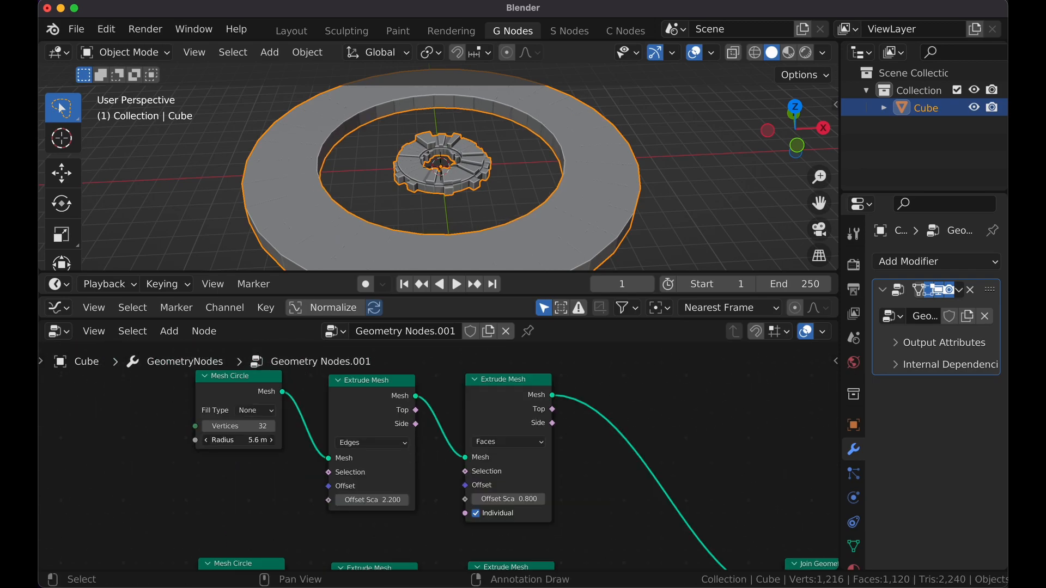
drag(238, 441, 232, 440)
Step: Insert a Transform node after the 5 m ring's extrusions and set its Z translation to -0.6 m
key(shift+a)
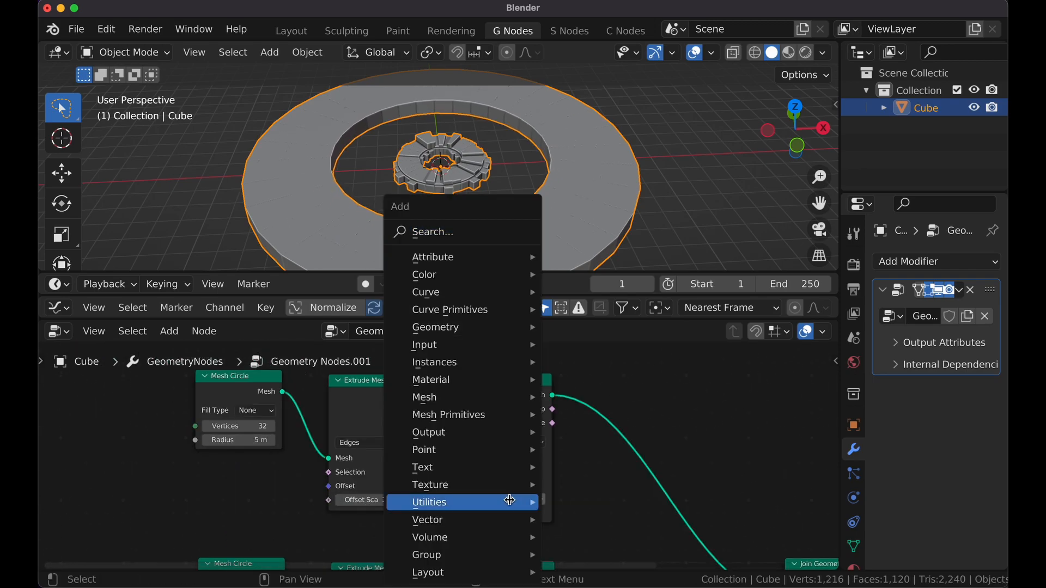
text(tra)
key(Return)
click(635, 452)
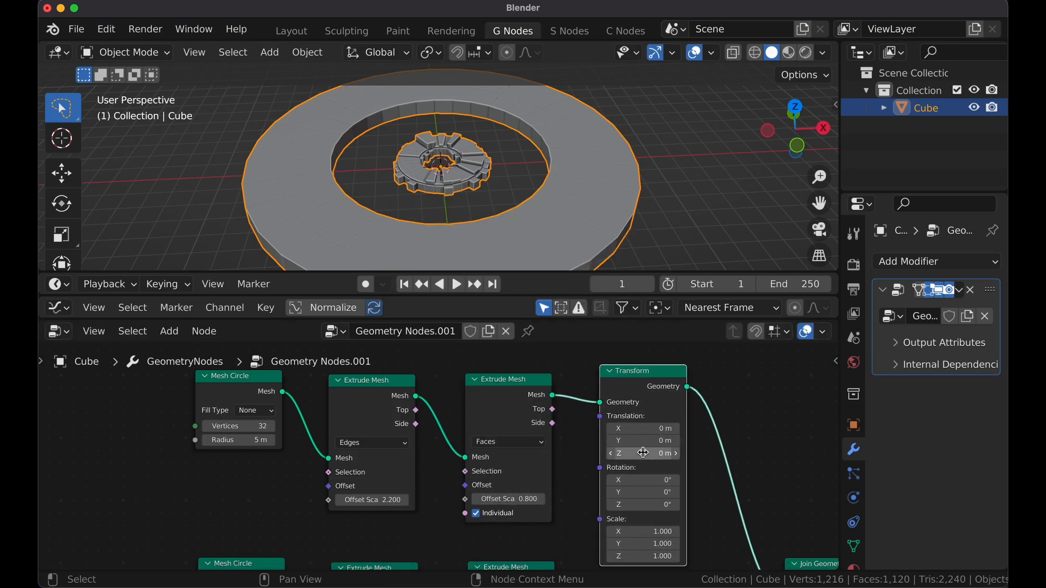
drag(643, 453, 637, 453)
Step: Duplicate the 5 m ring's four-node chain including the Transform, place it above and connect it to Join Geometry
scroll(643, 454, down, 3)
drag(469, 405, 717, 514)
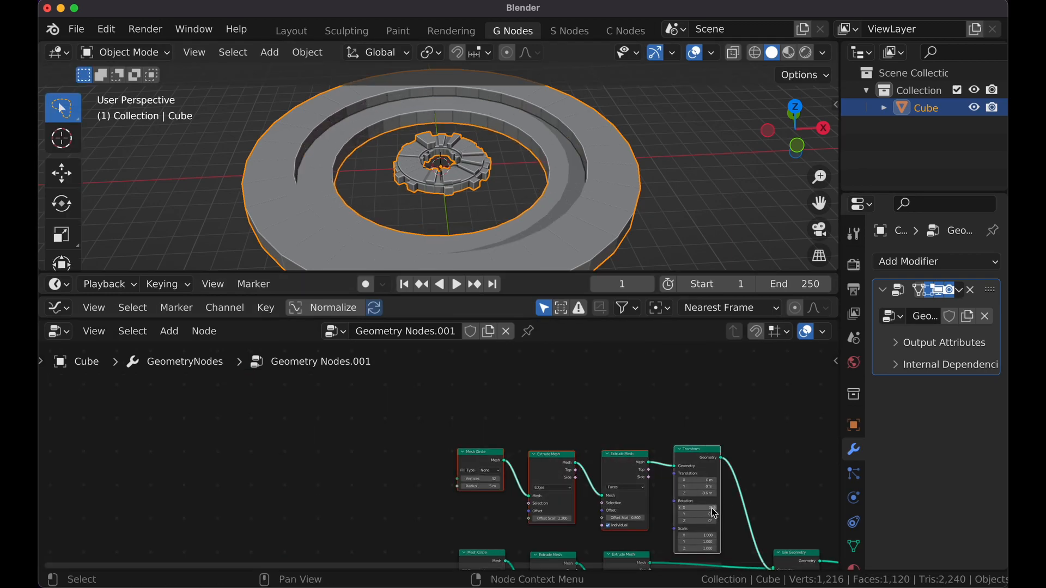
key(shift+d)
click(657, 394)
drag(723, 350, 626, 526)
Step: Set the new ring's circle Radius to 10.6 m, its edge extrusion Offset Scale to 3.8 and its Z translation to -2 m
drag(388, 388, 417, 388)
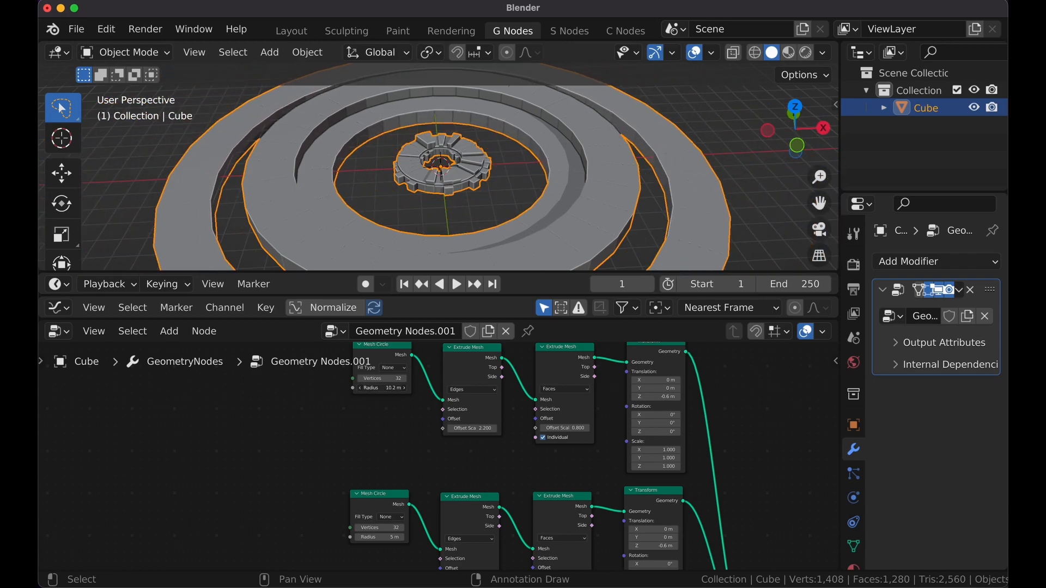
drag(471, 429, 481, 428)
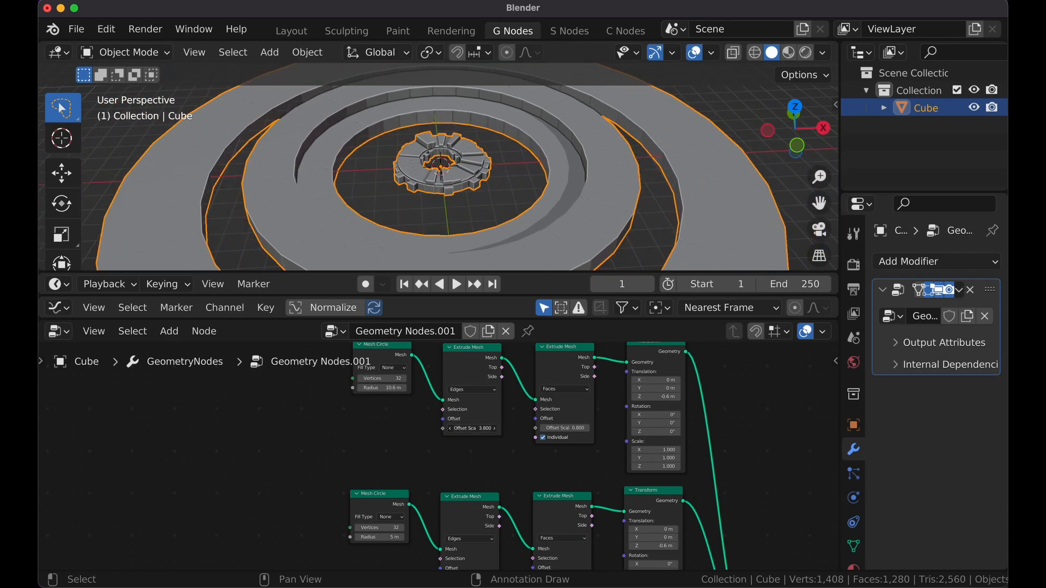
drag(466, 380, 457, 379)
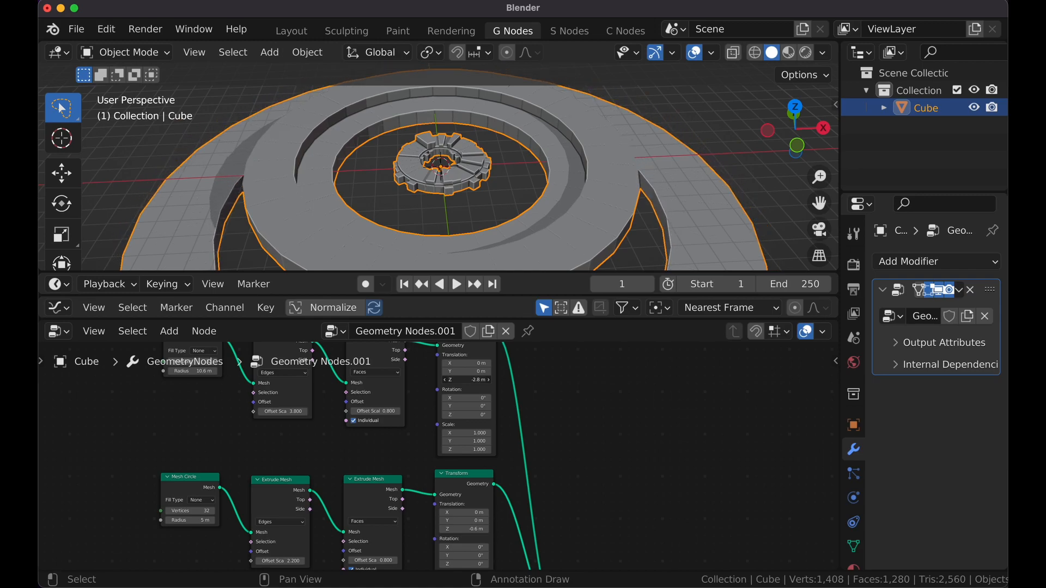
Step: Make the outermost ring hexagonal by setting its Mesh Circle to 6 vertices
middle_drag(436, 201, 433, 159)
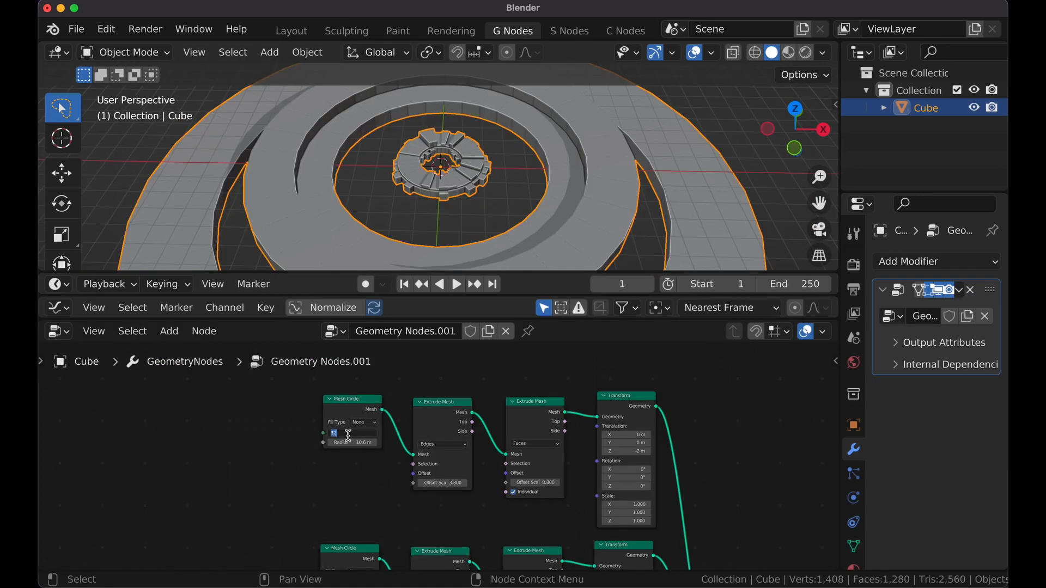
text(6)
key(Return)
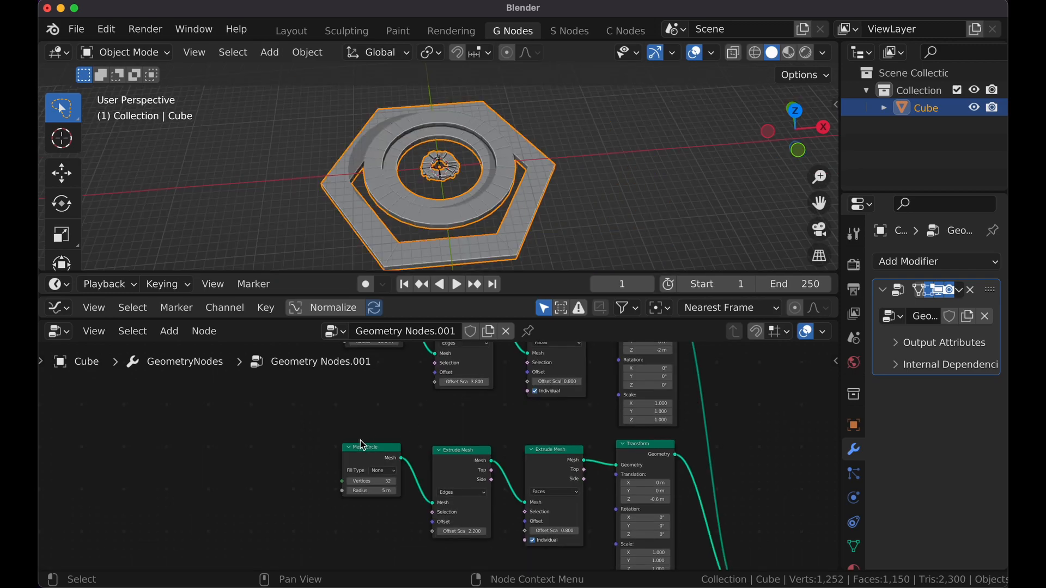
Step: Insert an Extrude Mesh node between the hexagonal ring's Transform and Join Geometry
scroll(320, 456, down, 3)
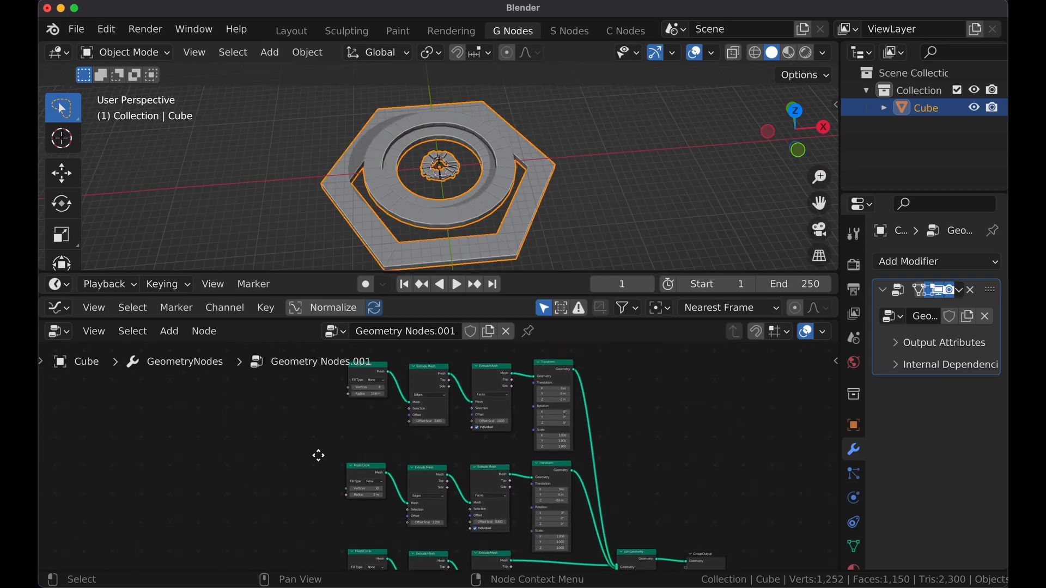
key(shift+a)
click(387, 238)
text(ext)
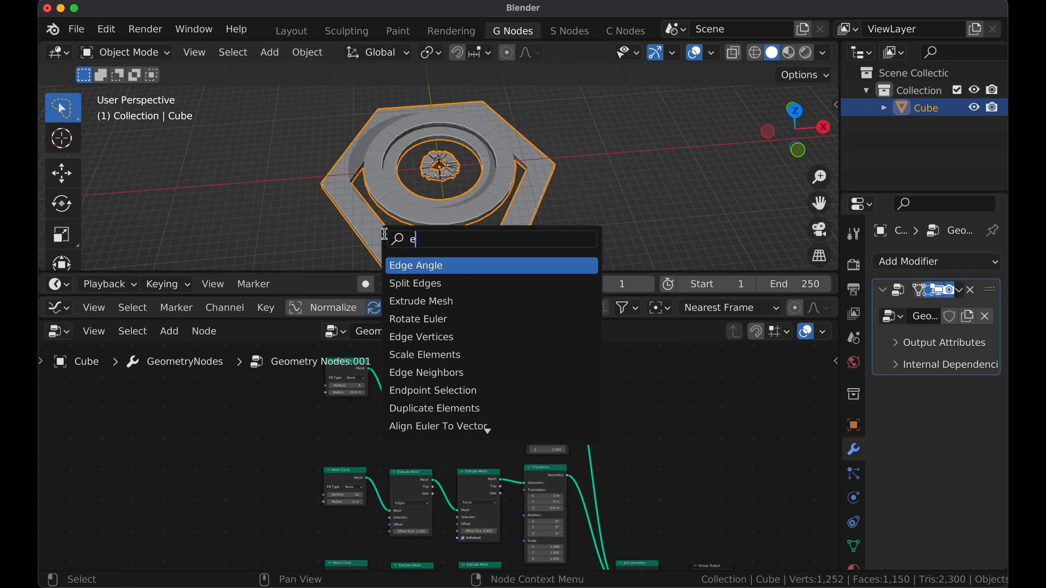
click(420, 266)
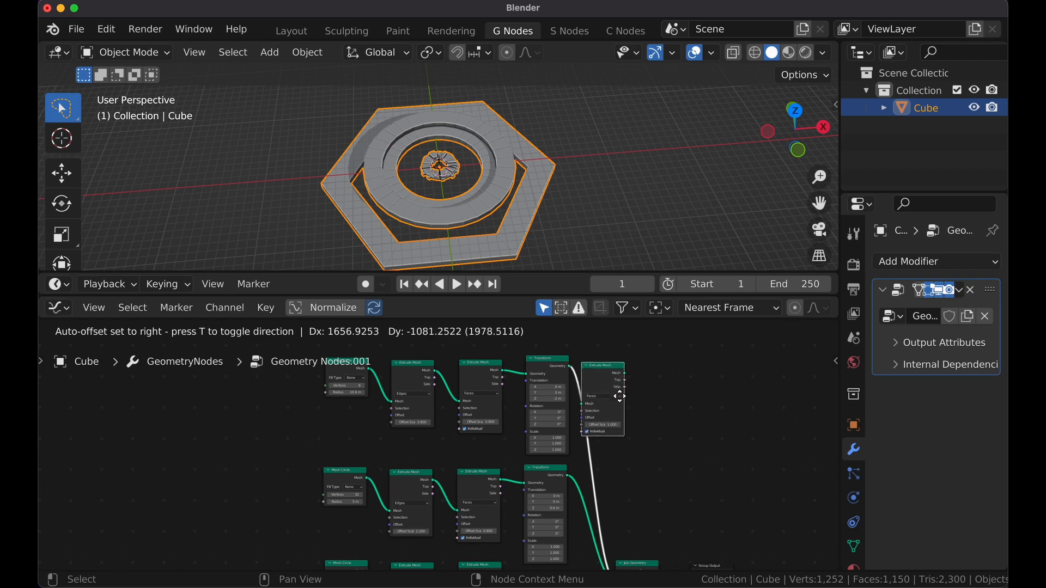
click(568, 397)
Step: Duplicate the new Extrude Mesh node onto the ends of the 5 m ring's and the 6.6 m ring's chains
key(shift+d)
click(548, 552)
middle_drag(581, 510, 579, 422)
middle_drag(582, 467, 568, 427)
key(shift+d)
click(545, 518)
Step: Duplicate the inner ring's Brick Texture node and place the copy beside the outer rings' chains
middle_drag(442, 487, 526, 372)
click(453, 492)
key(shift+d)
click(191, 389)
Step: Connect the copied Brick Texture's Color to the Offset Scale of the three outer rings' final extrusions, routing the links through one reroute
middle_drag(229, 395, 308, 439)
drag(277, 418, 711, 494)
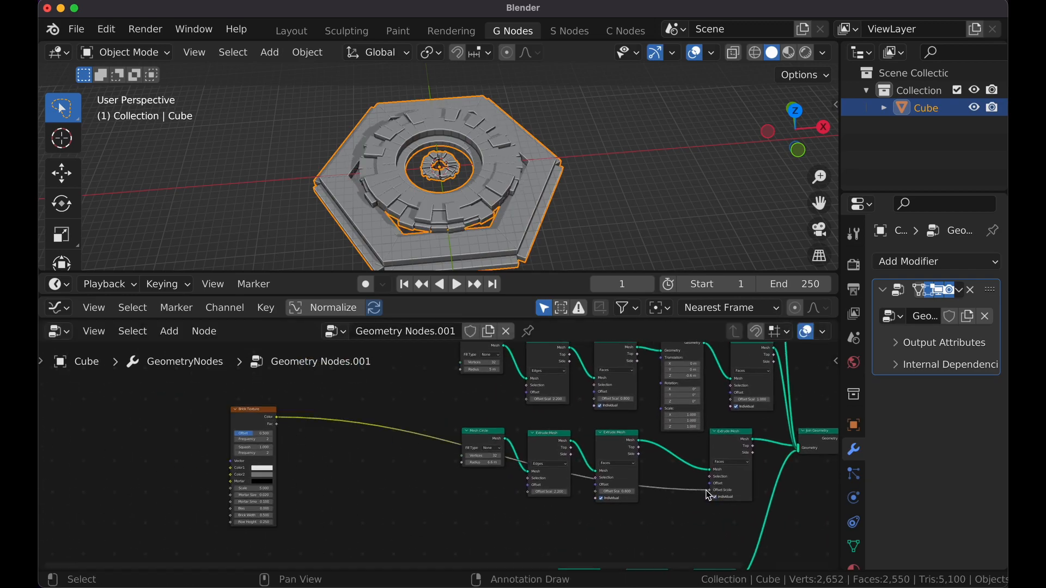
drag(277, 418, 731, 402)
shift+right_drag(454, 367, 497, 483)
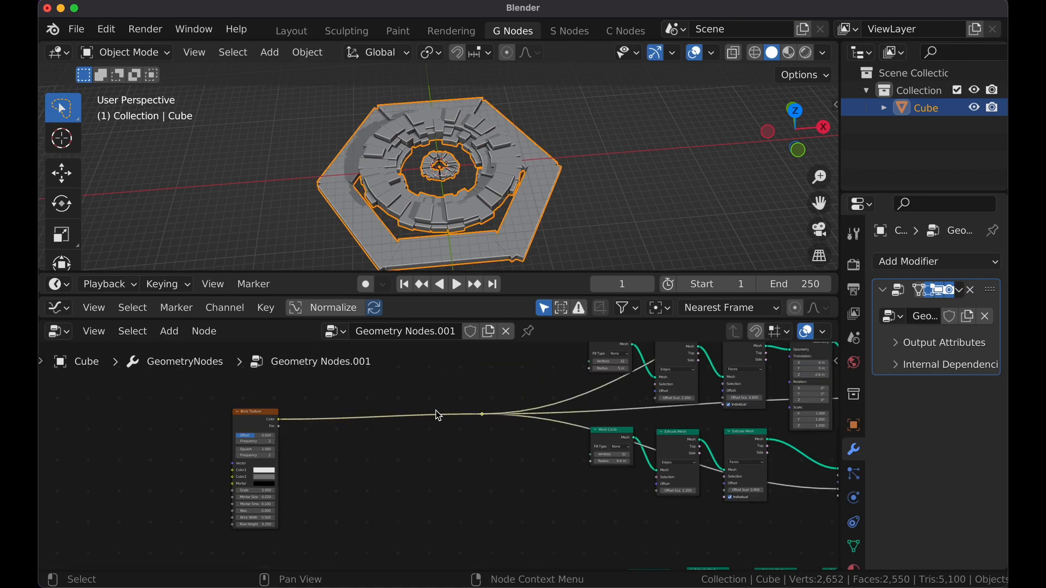
Step: Insert a ColorRamp node between the outer rings' Brick Texture and the reroute
scroll(430, 422, up, 2)
key(shift+a)
text(co)
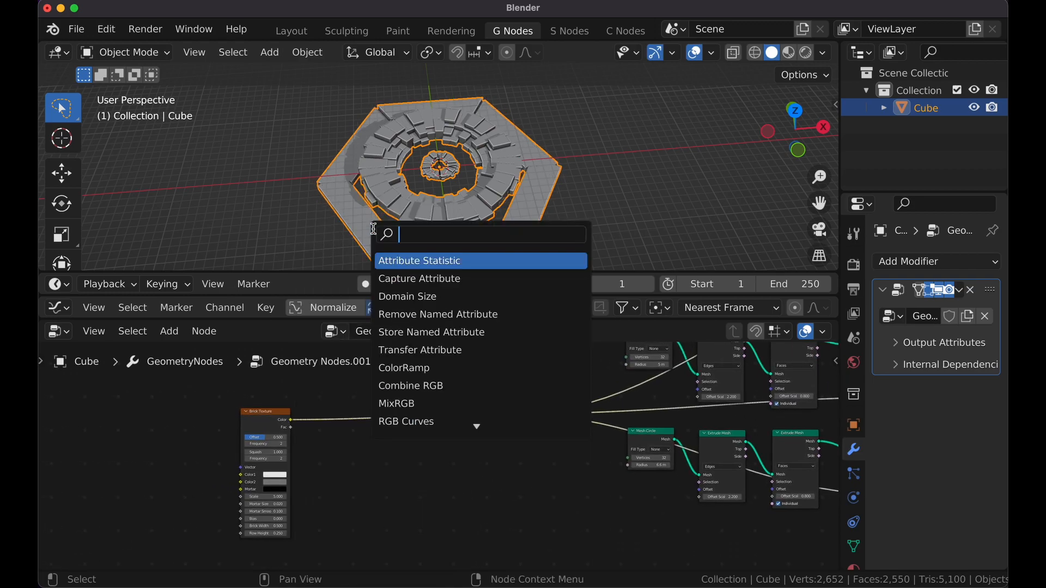
text(lo)
click(406, 279)
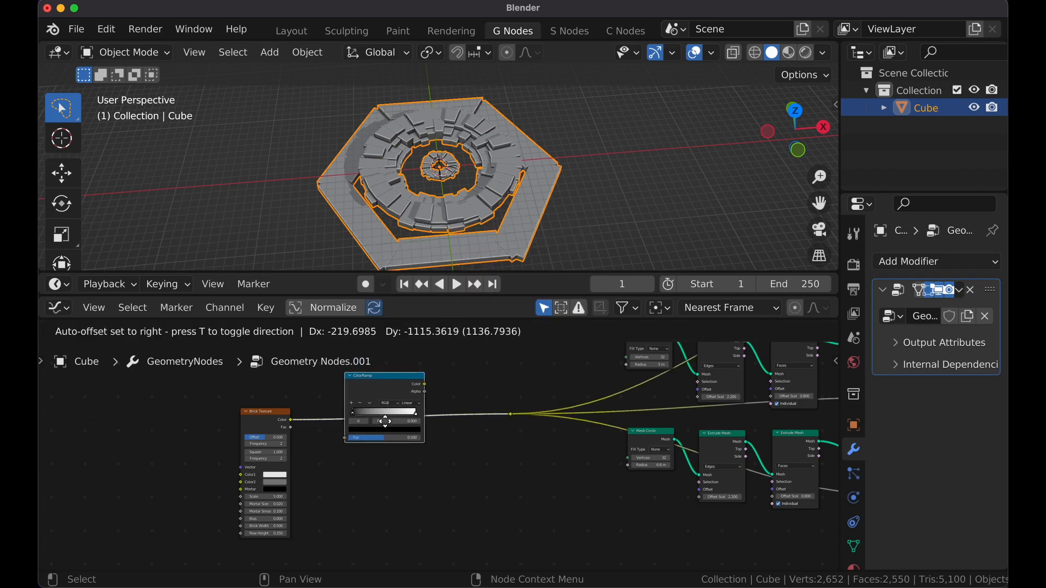
click(358, 402)
Step: Set the ColorRamp's first stop to position 0.366 in dark grey and move the light stop inward, making it light grey
drag(370, 398, 353, 399)
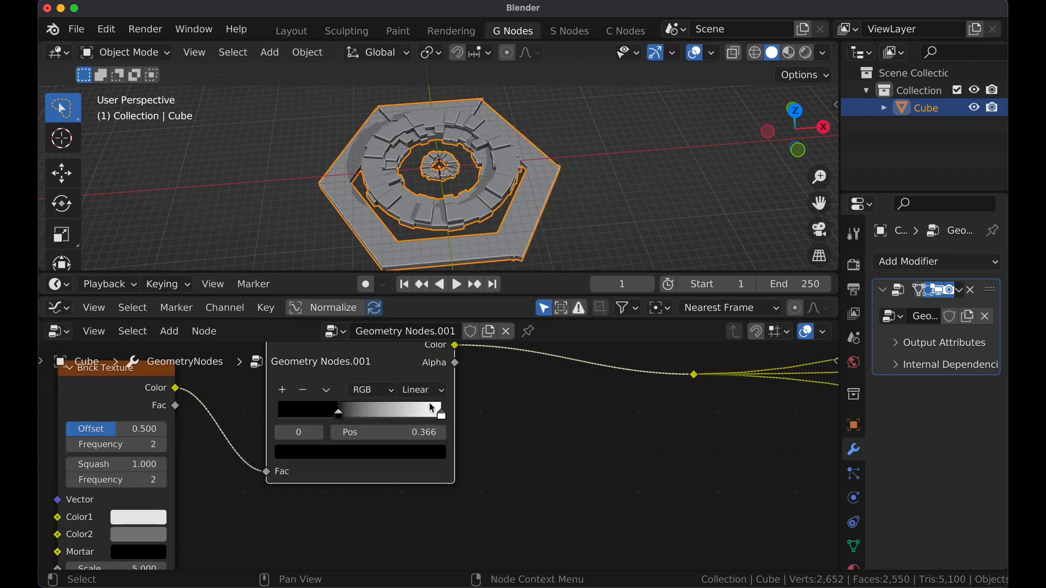
drag(431, 408, 386, 413)
drag(408, 340, 409, 314)
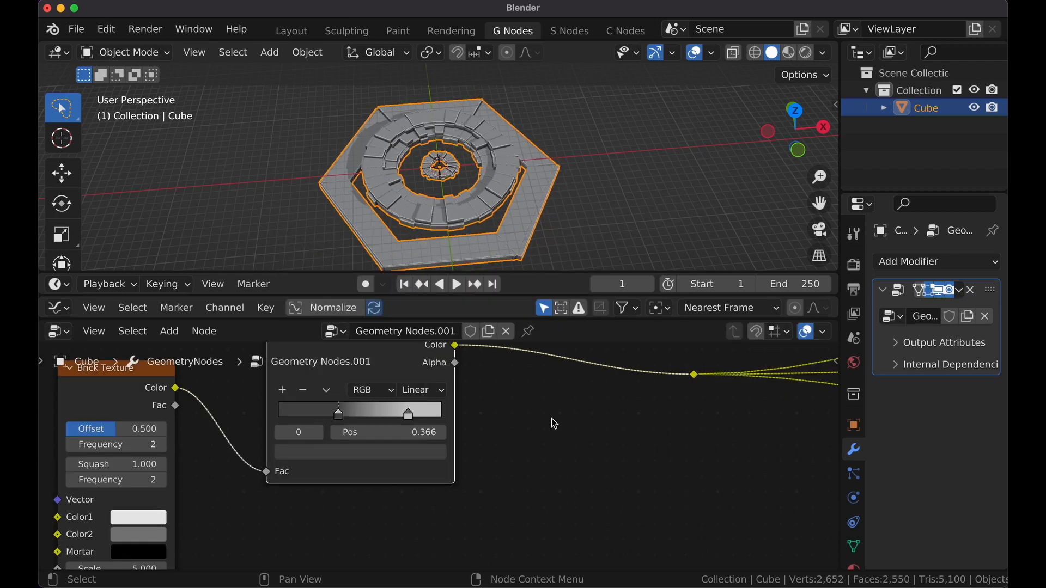
Step: Insert a Subdivide Mesh node before the 6.6 m ring's final Extrude Mesh and set its Level to 2
middle_drag(588, 387, 393, 427)
scroll(441, 203, up, 3)
middle_drag(441, 203, 448, 244)
middle_drag(618, 428, 296, 488)
scroll(385, 539, down, 4)
key(shift+a)
click(282, 229)
text(sub)
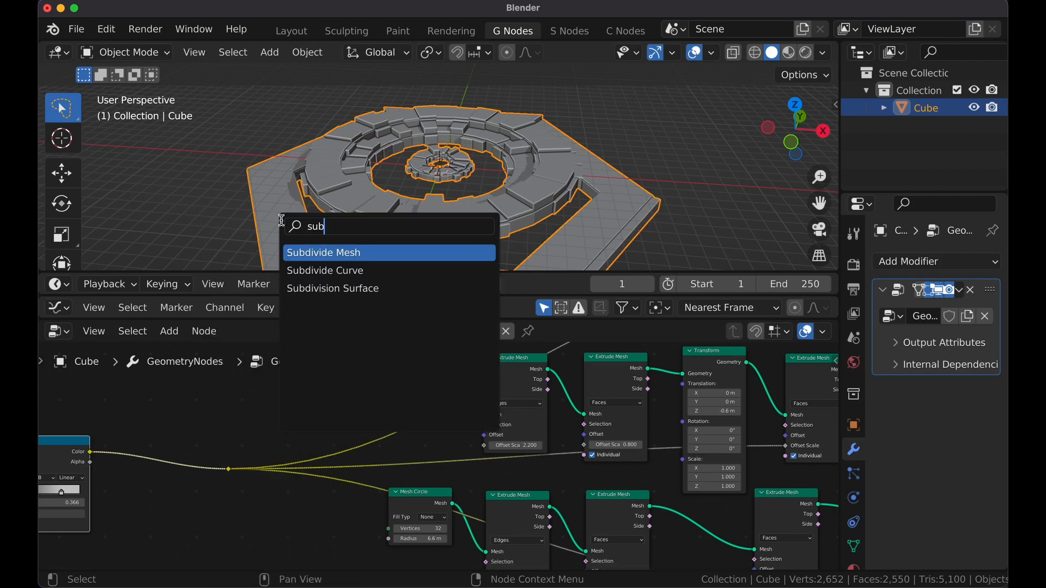
key(Return)
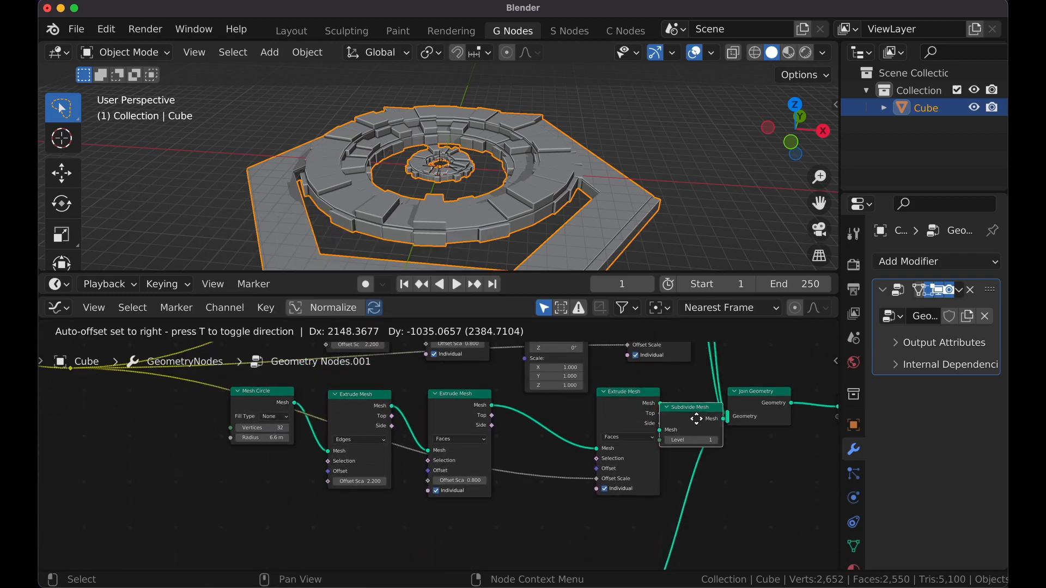
click(557, 445)
middle_drag(557, 445, 529, 494)
click(534, 502)
Step: Duplicate the Subdivide Mesh node into the 5 m ring's and the hexagonal ring's chains, between Transform and the final Extrude Mesh
middle_drag(498, 448, 410, 483)
key(shift+d)
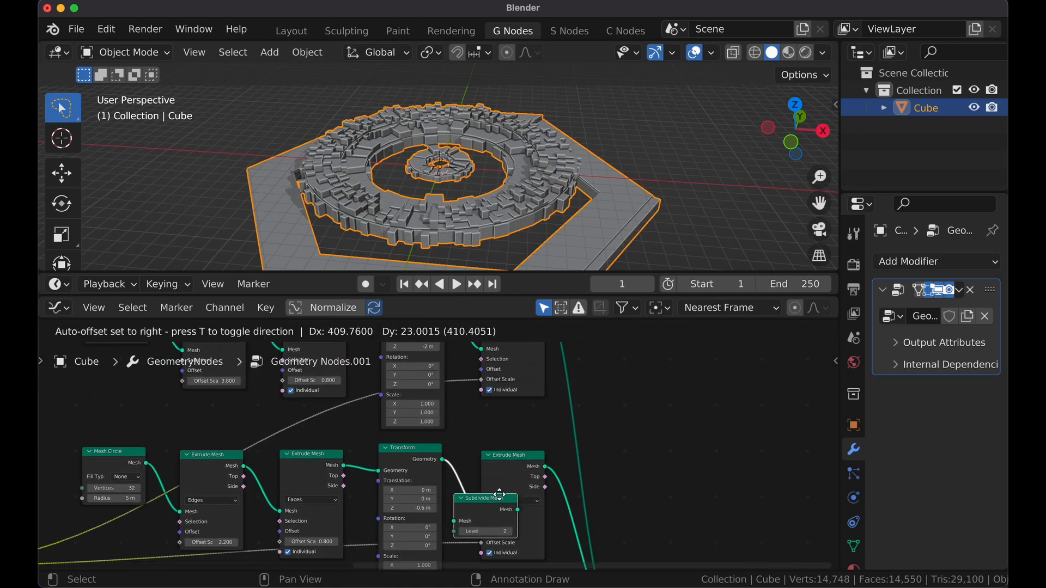
click(500, 460)
scroll(437, 492, down, 4)
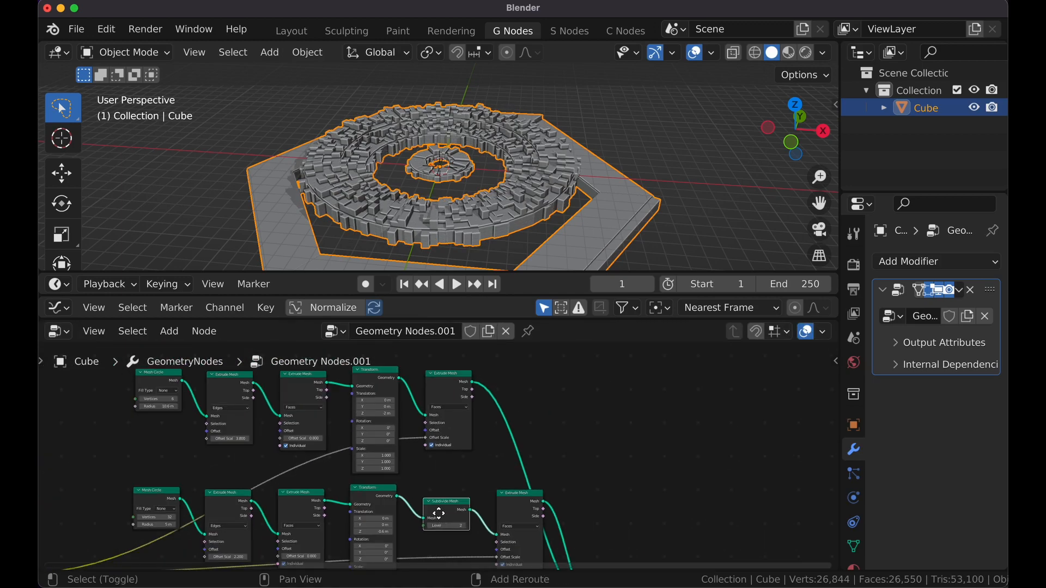
click(427, 393)
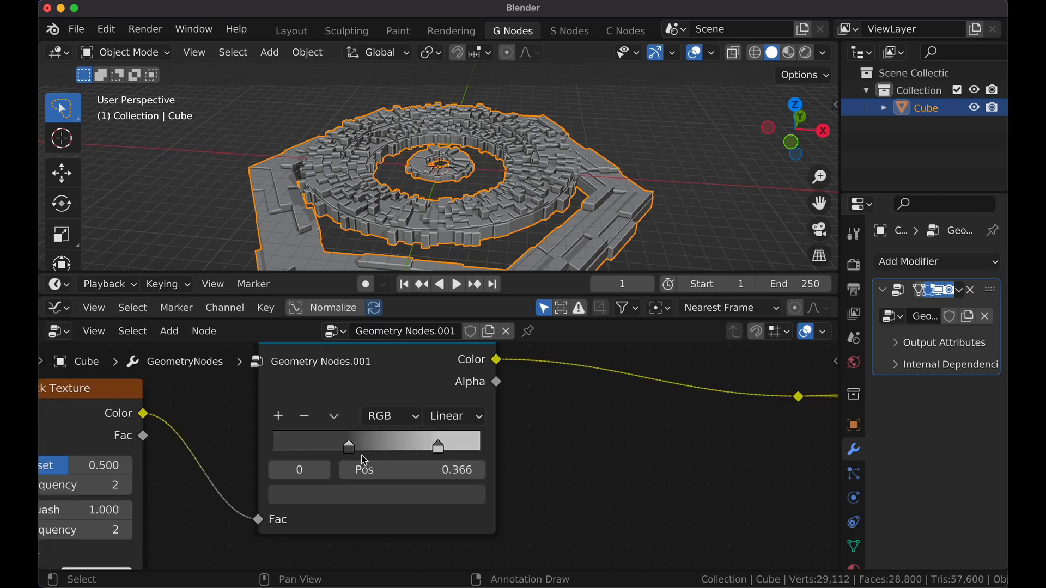
Step: Add an Ico Sphere node with a 0.5 m radius and connect it to Join Geometry
middle_drag(795, 221, 708, 245)
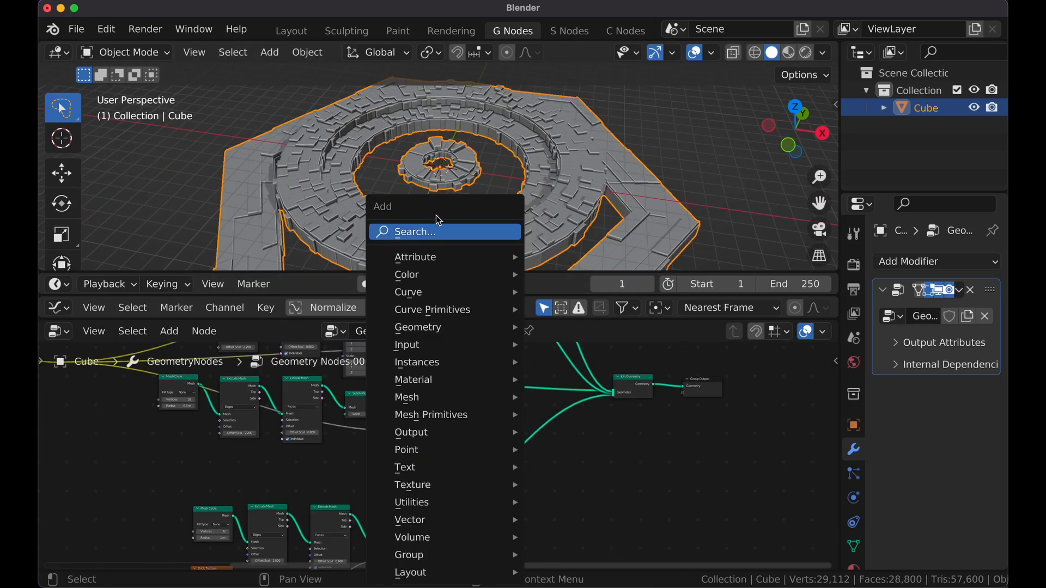
click(442, 233)
text(ico)
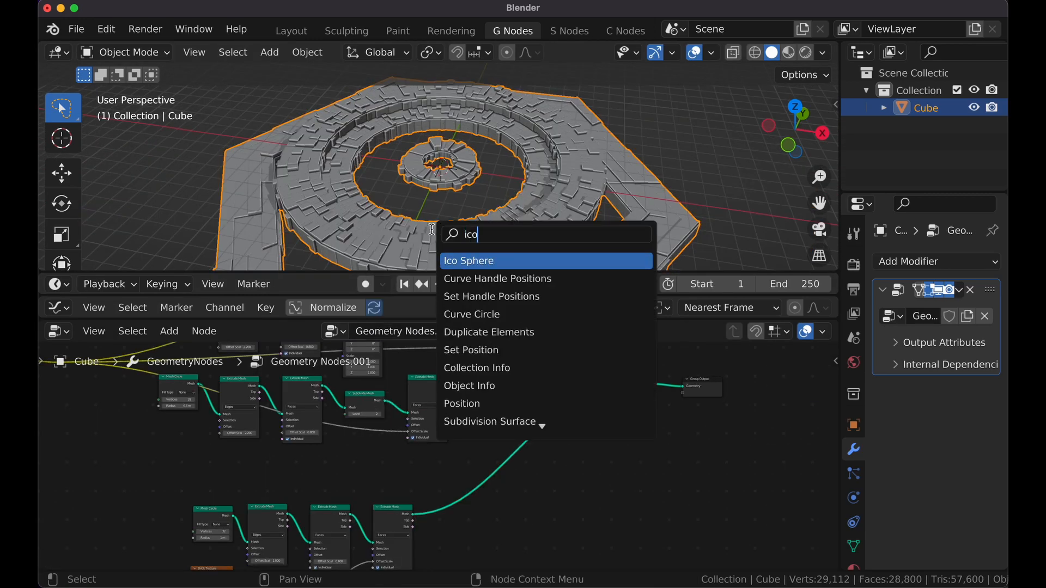
click(463, 261)
drag(456, 563, 593, 437)
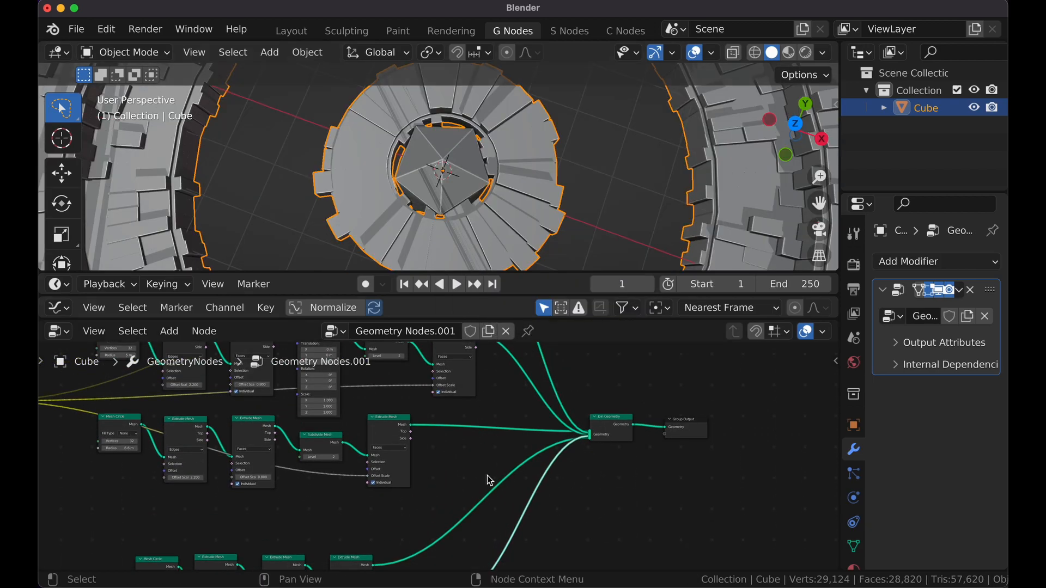
scroll(487, 475, up, 6)
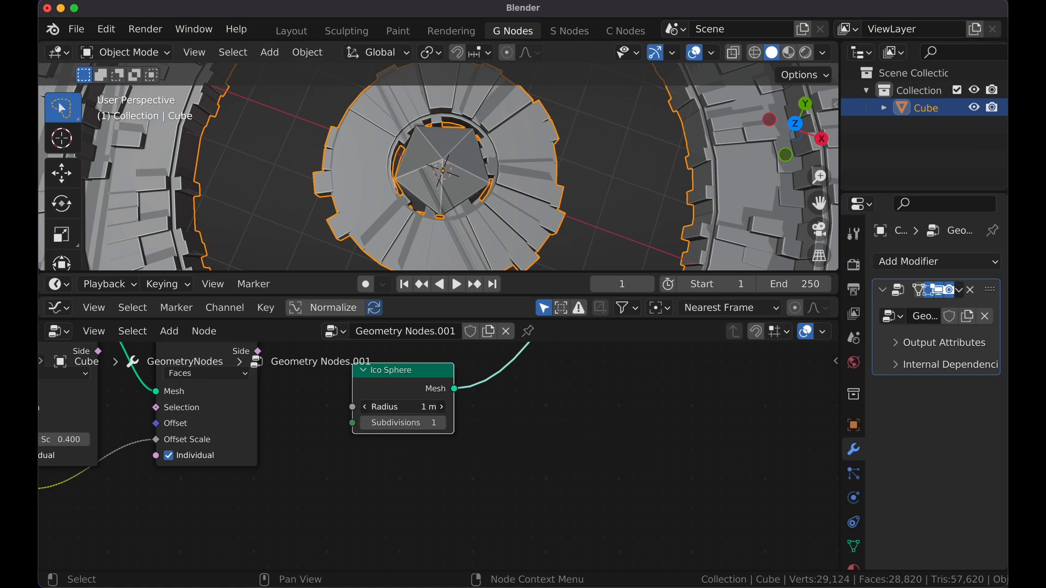
drag(403, 407, 396, 407)
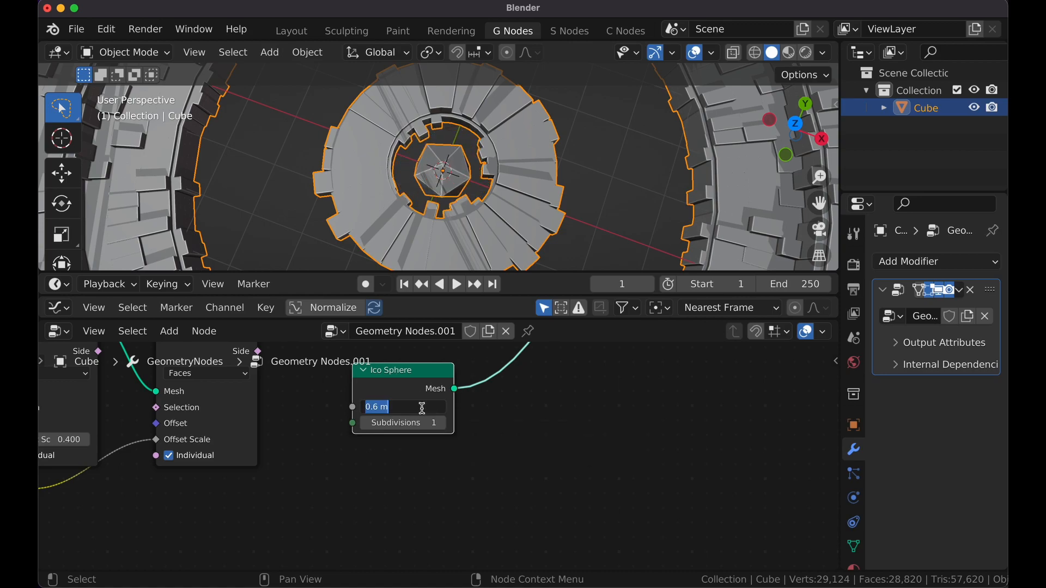
Step: Insert a Subdivide Mesh node at Level 2 and an Extrude Mesh node after the Ico Sphere
middle_drag(483, 410, 346, 448)
scroll(346, 449, down, 5)
scroll(347, 449, up, 4)
scroll(347, 449, down, 3)
key(shift+a)
click(309, 230)
text(su)
key(Return)
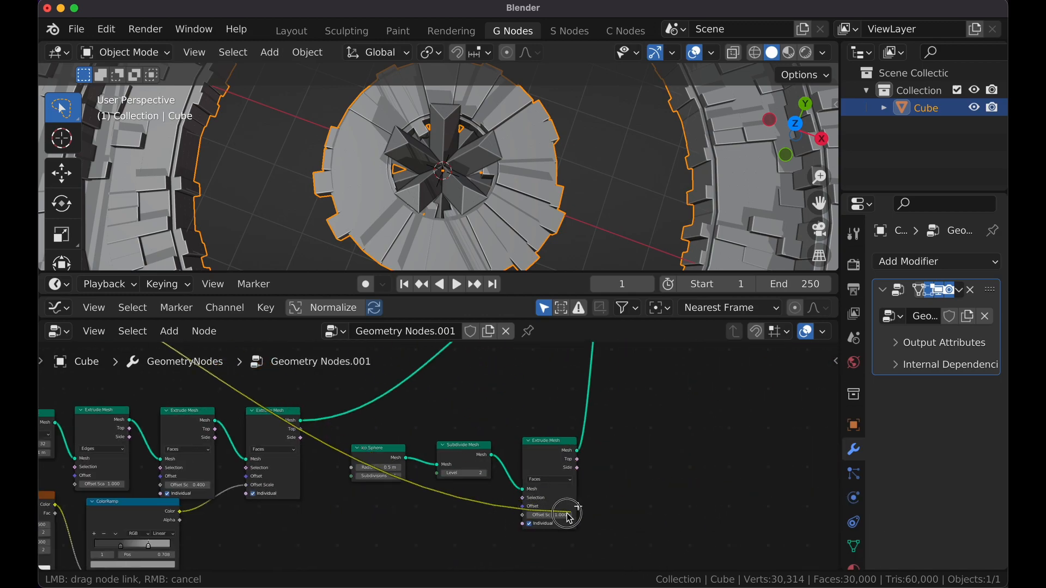
Step: Drive the Ico Sphere extrusion's Offset Scale from the outer rings' texture through a new ColorRamp with its dark stop at 0.210
drag(577, 509, 531, 518)
scroll(459, 99, up, 2)
middle_drag(461, 180, 455, 147)
scroll(460, 99, down, 1)
scroll(455, 148, down, 2)
key(shift+a)
click(379, 234)
key(Return)
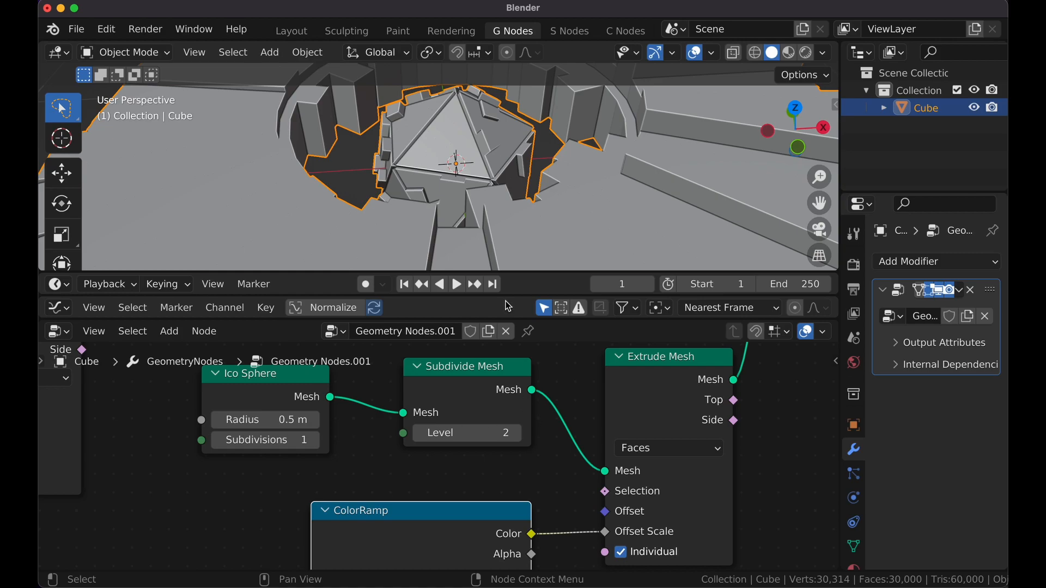
Step: Set the Ico Sphere's Subdivide Mesh Level to 3
middle_drag(468, 174, 470, 143)
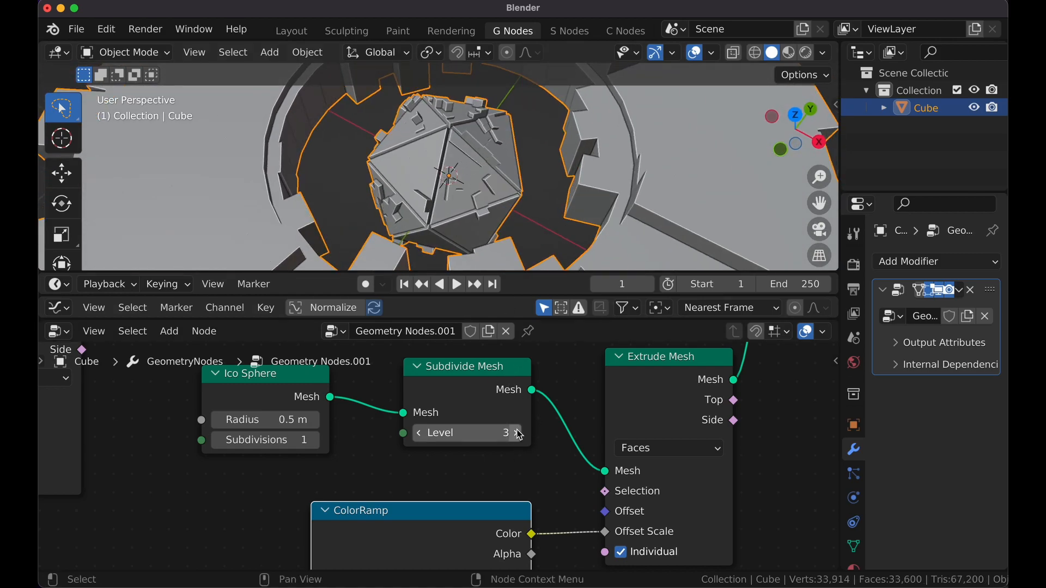
scroll(526, 204, down, 4)
middle_drag(527, 205, 527, 227)
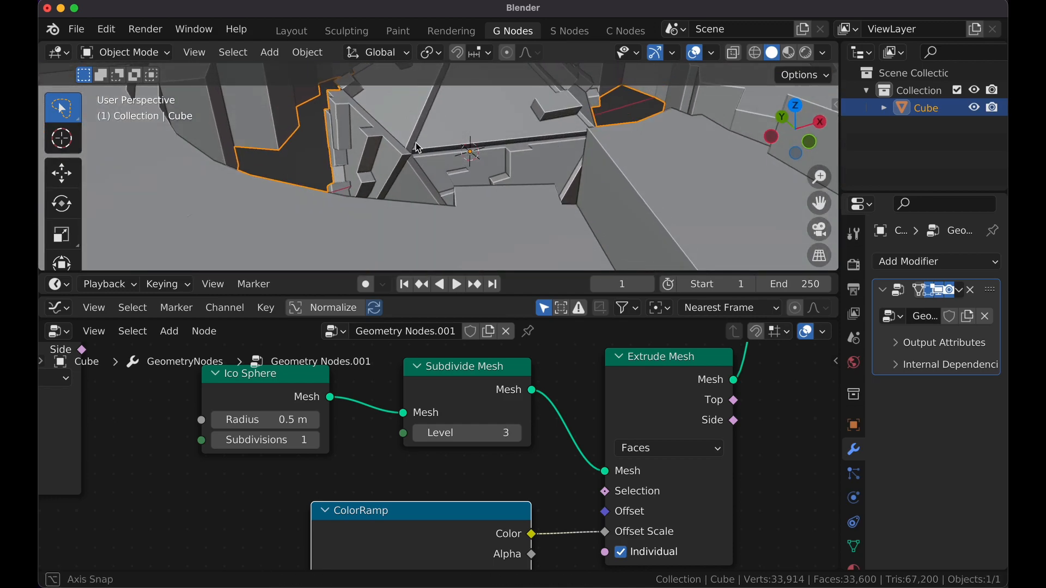
middle_drag(524, 125, 541, 171)
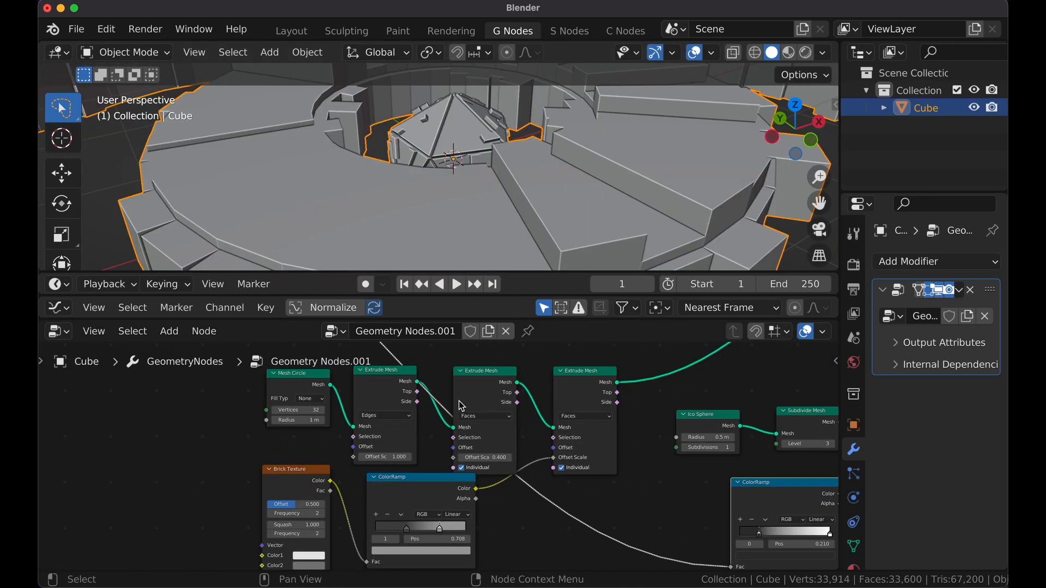
drag(309, 420, 338, 420)
key(ctrl+z)
Step: Insert a second Join Geometry node after the 1 m inner ring's last Extrude Mesh
scroll(388, 470, down, 6)
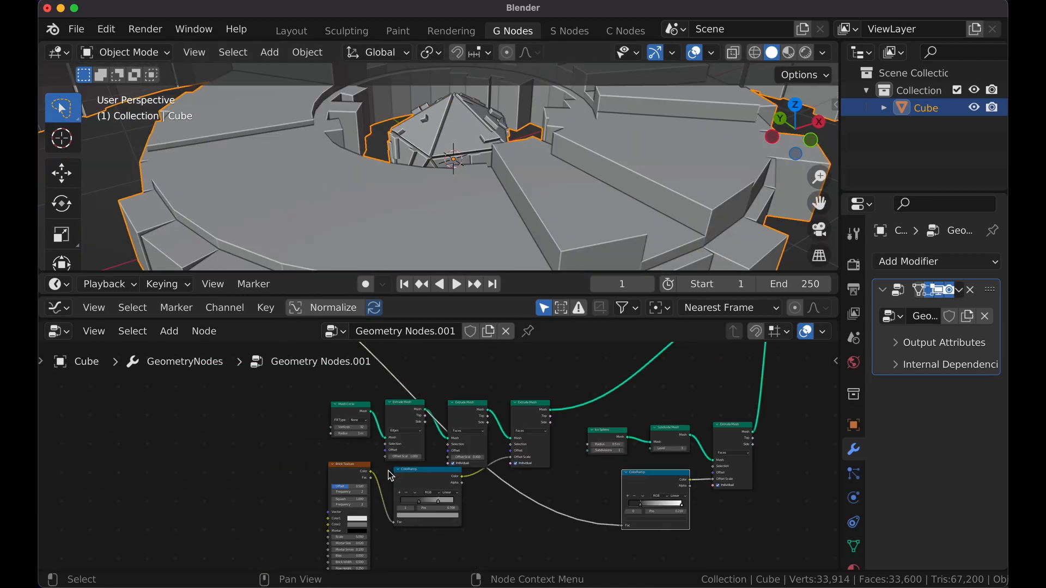
middle_drag(512, 445, 507, 453)
key(shift+a)
click(467, 243)
text(joi)
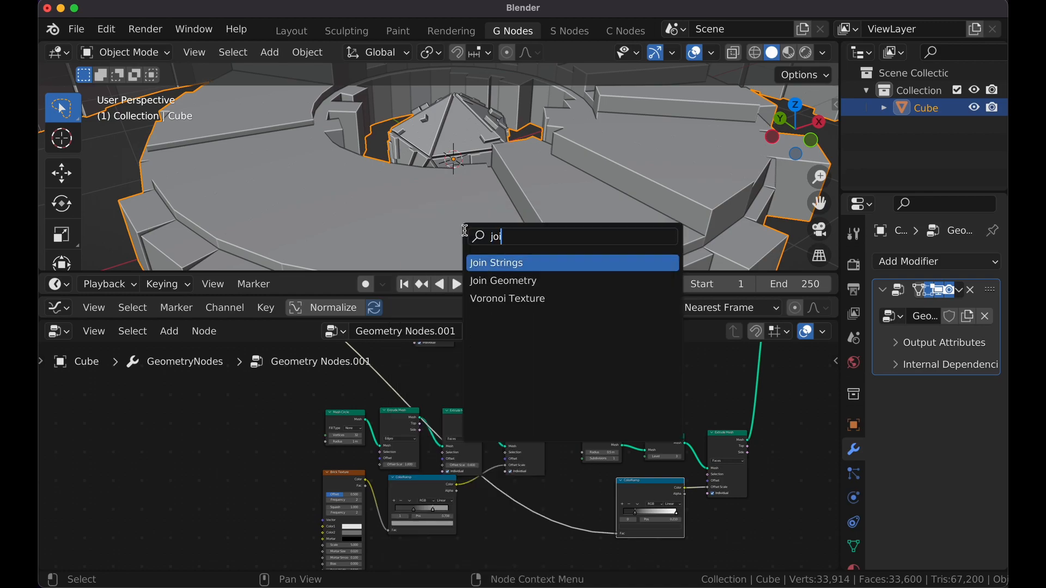
click(550, 281)
click(601, 453)
middle_drag(601, 453, 667, 458)
Step: Add a Distribute Points on Faces node and feed it the inner ring's extruded mesh
key(shift+a)
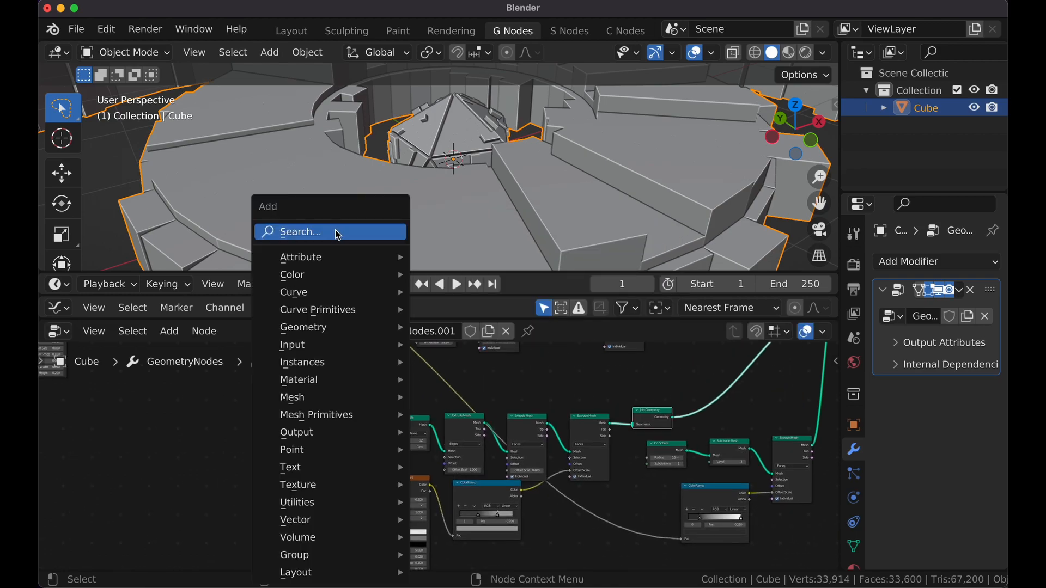
click(338, 231)
text(dis)
click(382, 284)
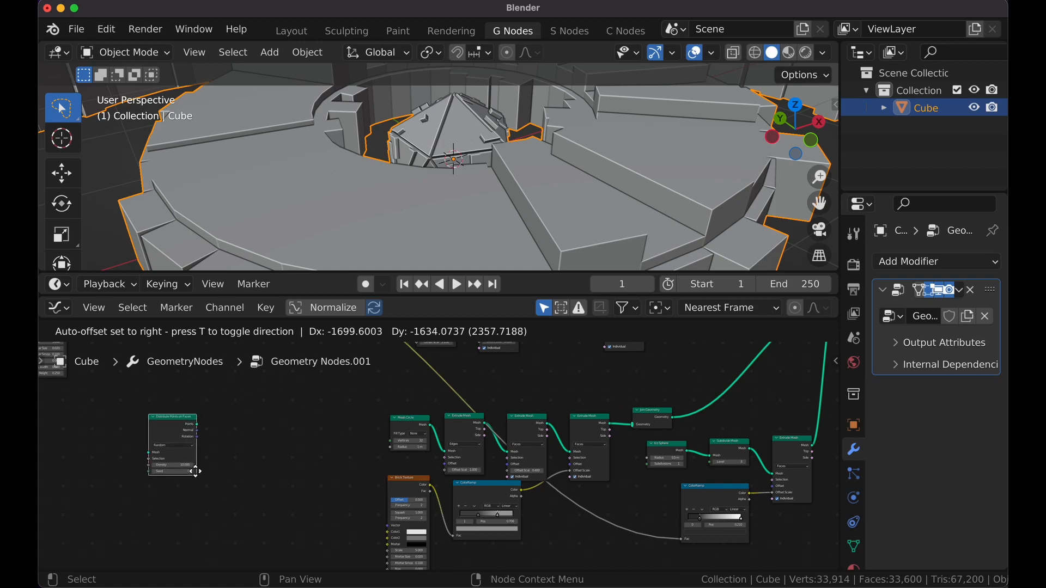
click(195, 462)
drag(616, 432, 616, 468)
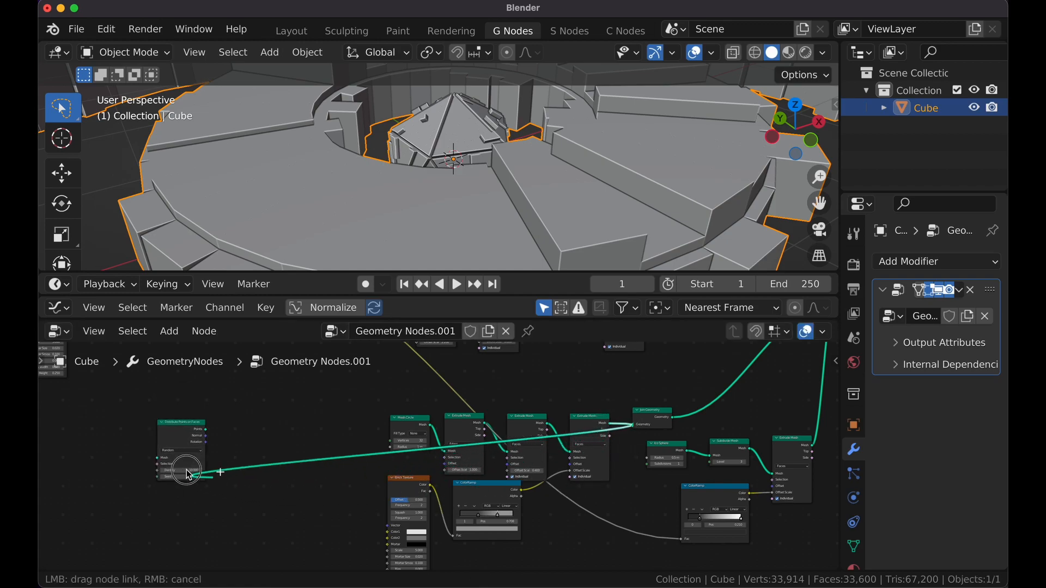
drag(159, 456, 159, 458)
Step: Connect the Points output of Distribute Points on Faces to the inner ring's Join Geometry
middle_drag(280, 463, 425, 473)
scroll(425, 472, up, 5)
middle_drag(315, 466, 356, 471)
scroll(355, 471, down, 3)
key(shift+a)
drag(356, 470, 325, 444)
key(Escape)
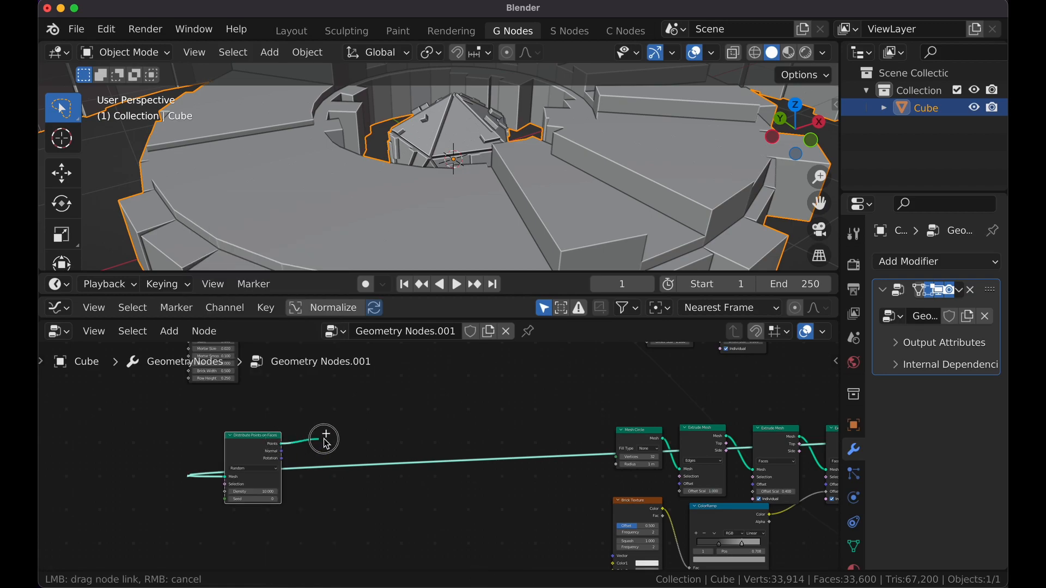
drag(776, 462, 655, 442)
Step: Insert an Instance on Points node between Distribute Points on Faces and the inner ring's Join Geometry
middle_drag(299, 476, 556, 465)
key(shift+a)
text(insta)
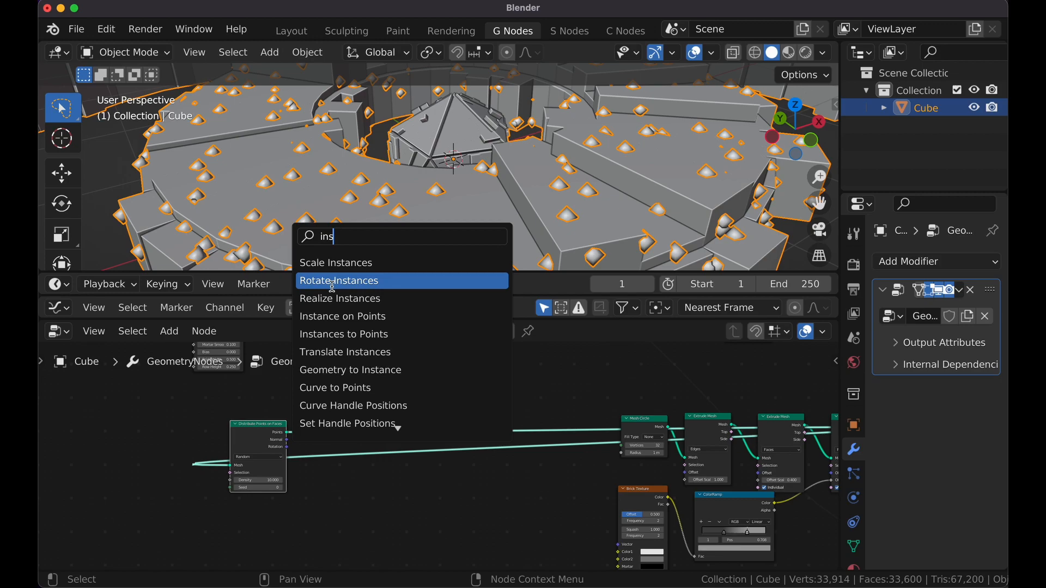
click(343, 317)
click(355, 434)
Step: Add a Cube mesh node and connect it to the Instance input of Instance on Points
key(shift+a)
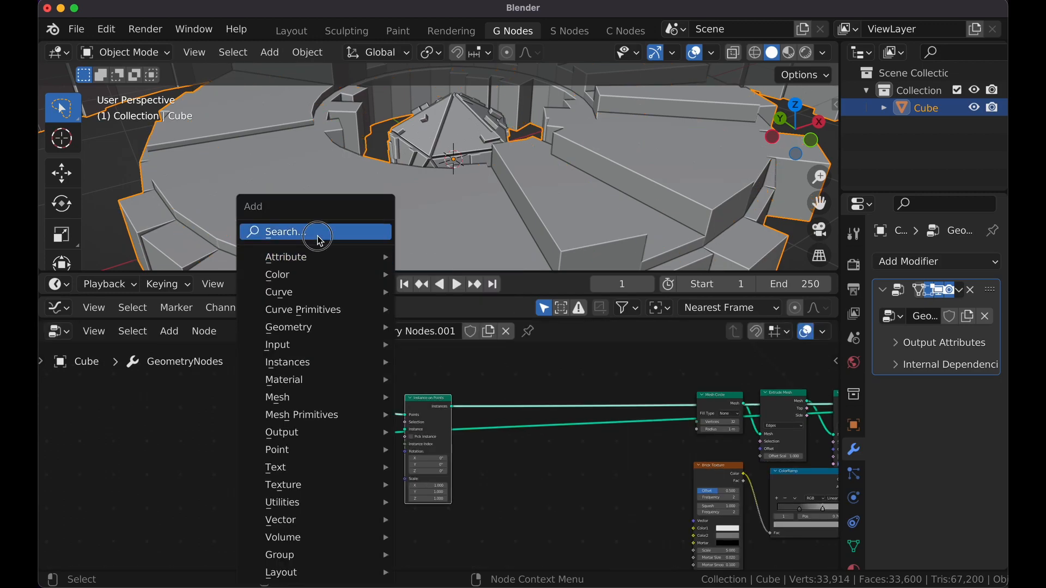
click(320, 238)
text(cub)
click(378, 273)
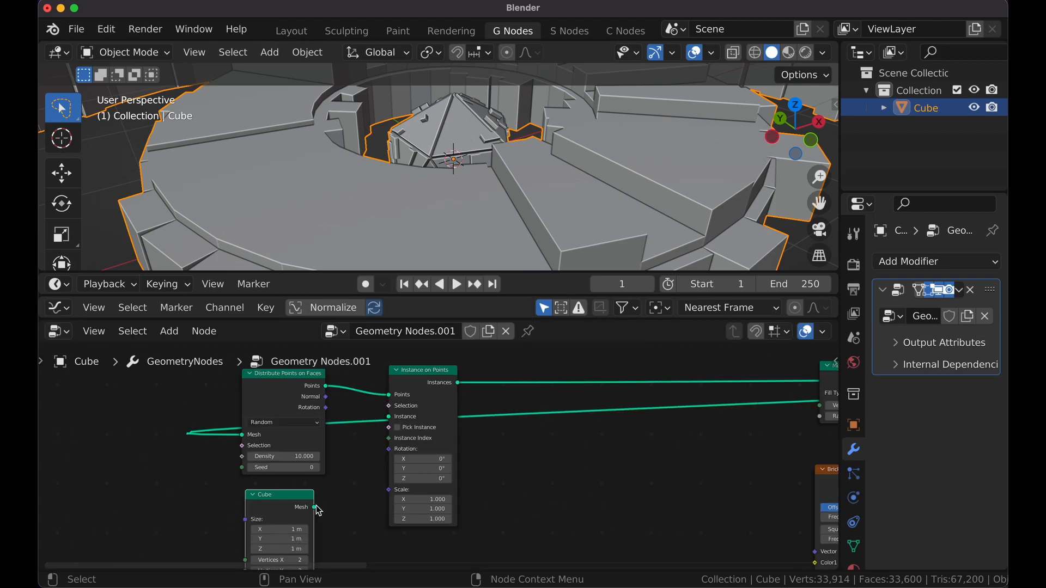
drag(316, 507, 328, 476)
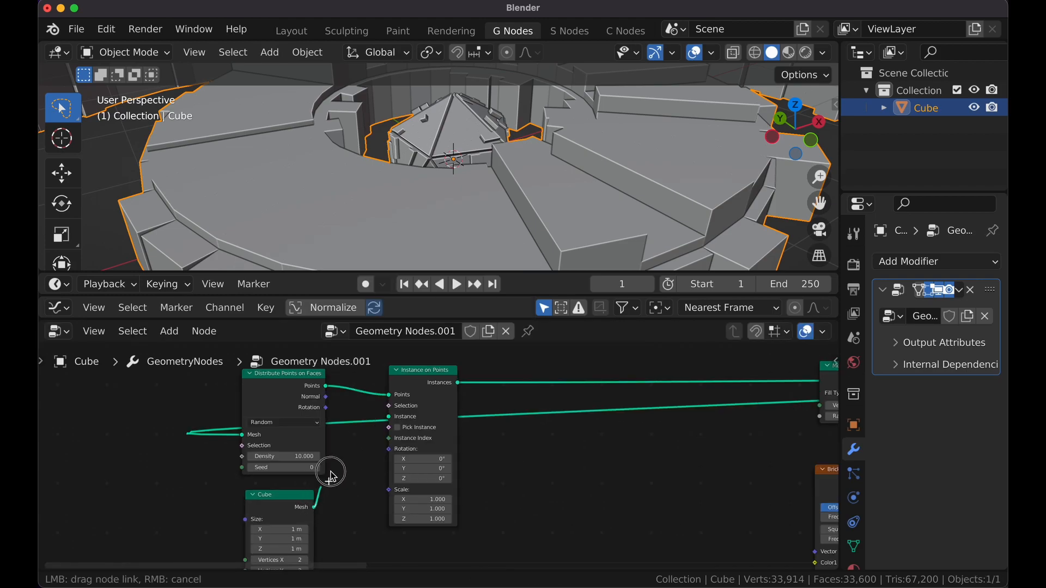
drag(387, 417, 388, 418)
middle_drag(367, 529, 385, 493)
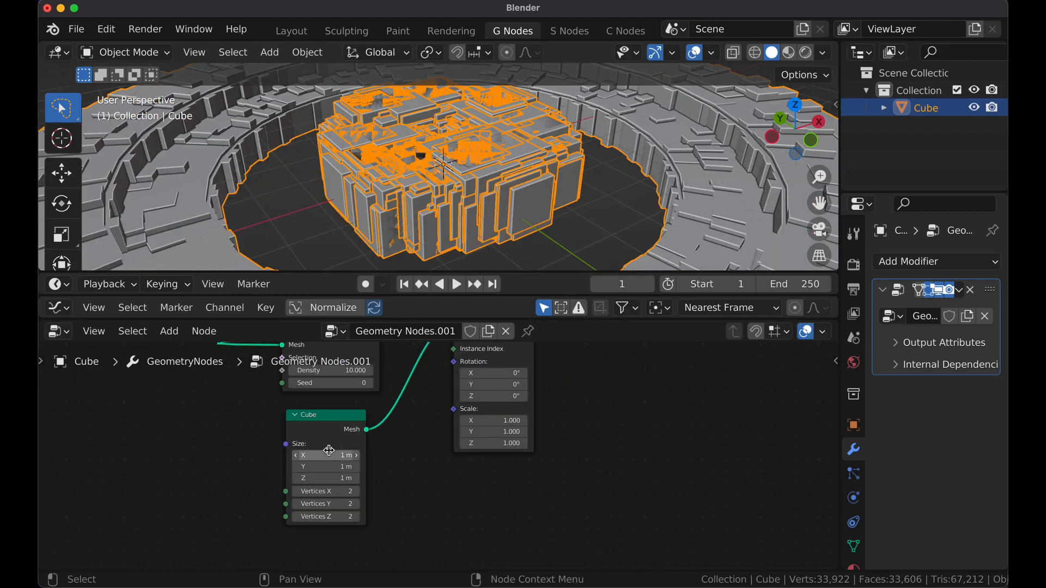
Step: Set the Instance on Points scale to 0.2 on all axes and the Distribute Points on Faces density to 0.5
drag(494, 443, 417, 443)
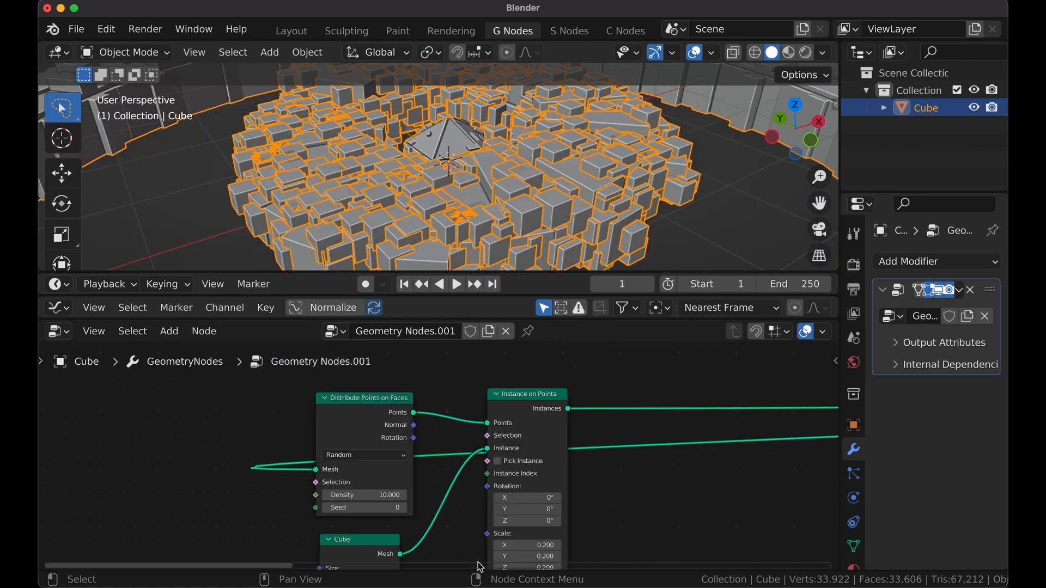
middle_drag(376, 508, 378, 457)
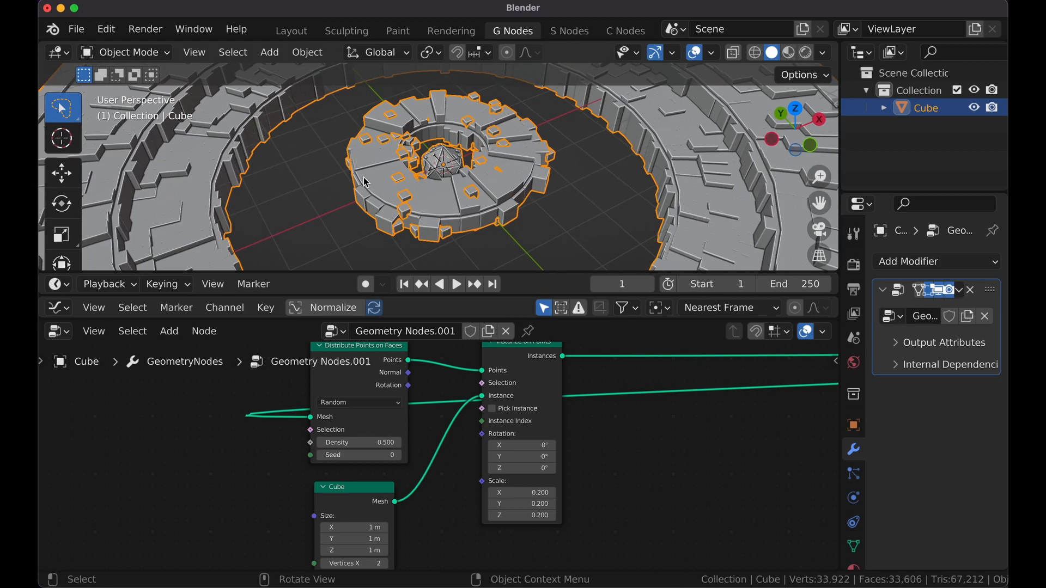
scroll(428, 477, down, 3)
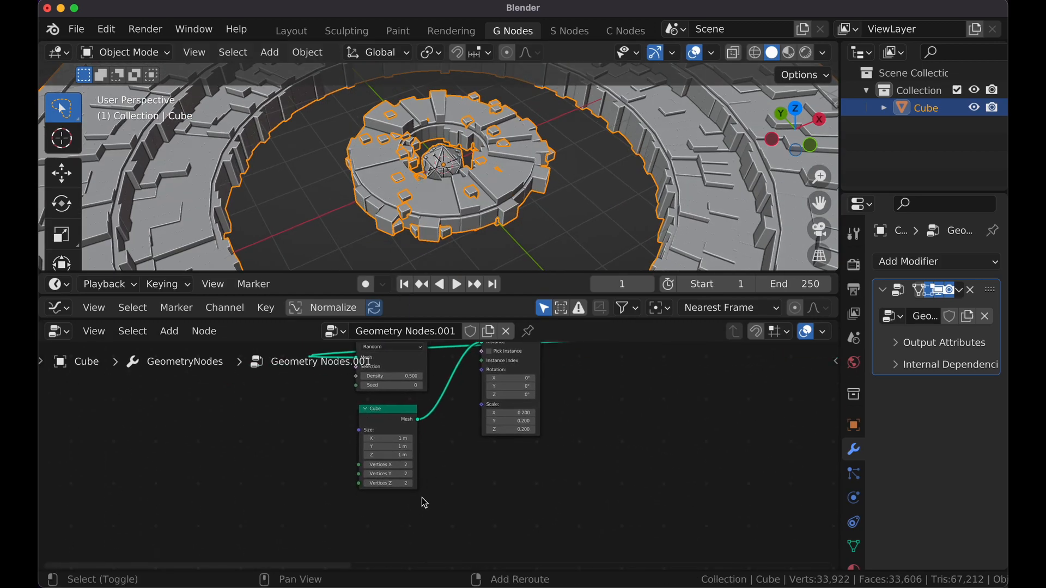
Step: Add a Random Value node below the Cube node and connect its value to the Scale input of Instance on Points
key(shift+a)
text(ran)
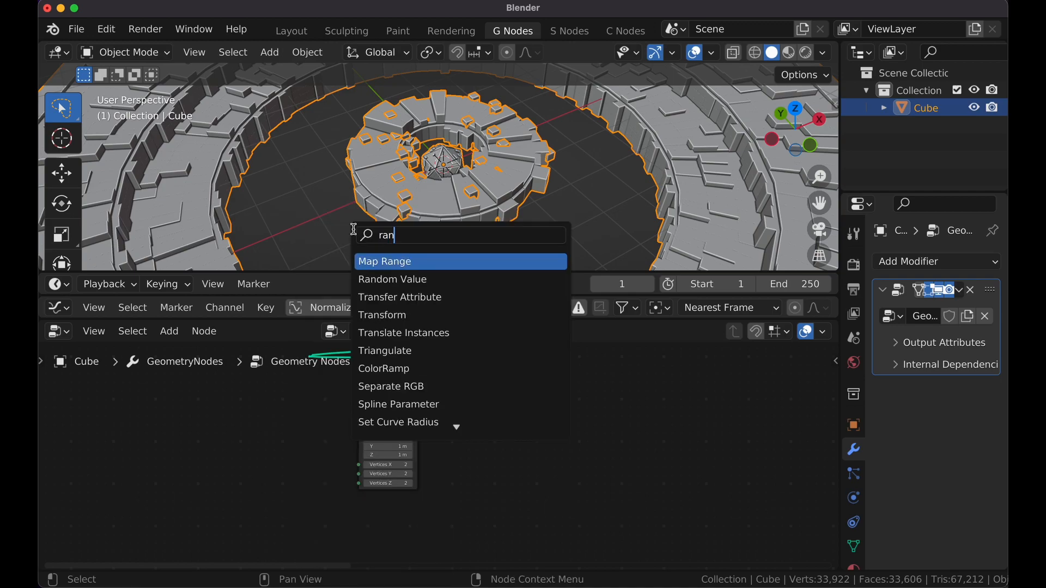
click(414, 279)
click(412, 440)
drag(413, 438, 491, 457)
middle_drag(490, 458, 463, 430)
Step: Set the Random Value node's minimum to 0.1 and maximum to 0.5
scroll(463, 430, up, 2)
double_click(408, 494)
text(.1)
key(Return)
double_click(391, 509)
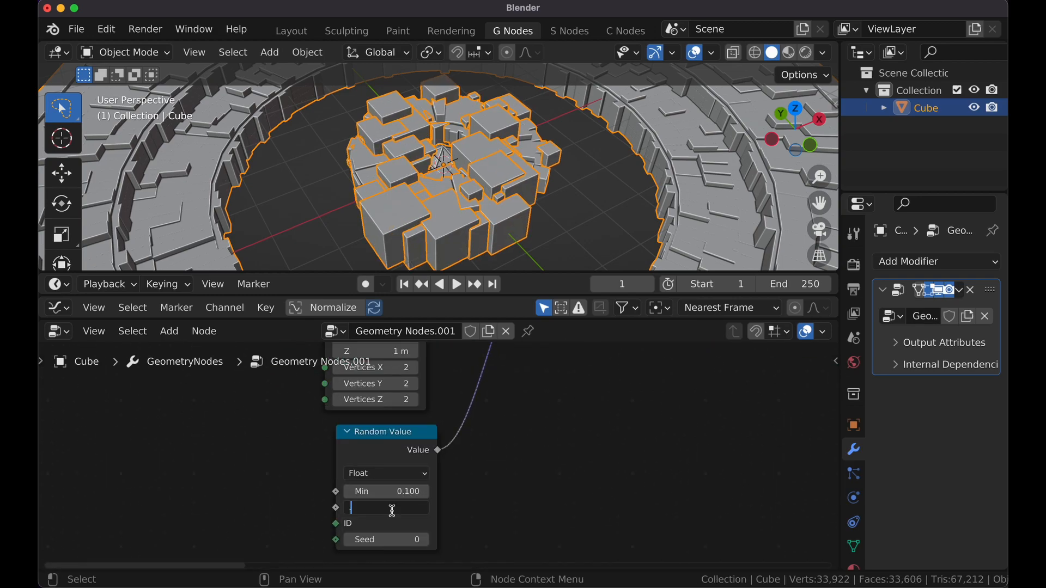
text(.5)
key(Return)
Step: Duplicate the Random Value node and feed the copy's value into the X input of a new Combine XYZ node
middle_drag(457, 381, 439, 366)
key(shift+d)
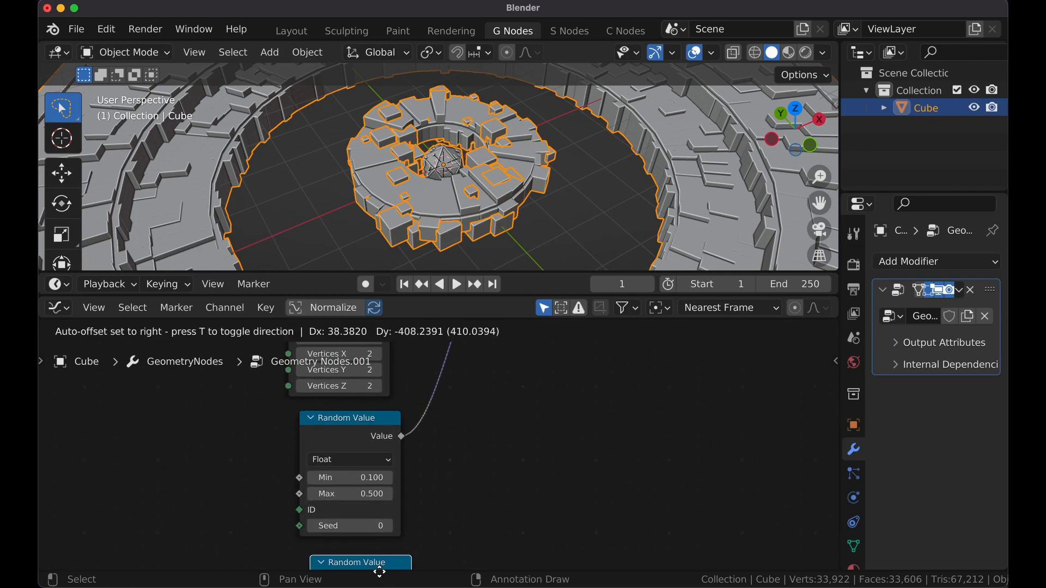
click(376, 466)
drag(402, 470, 543, 379)
text(comb)
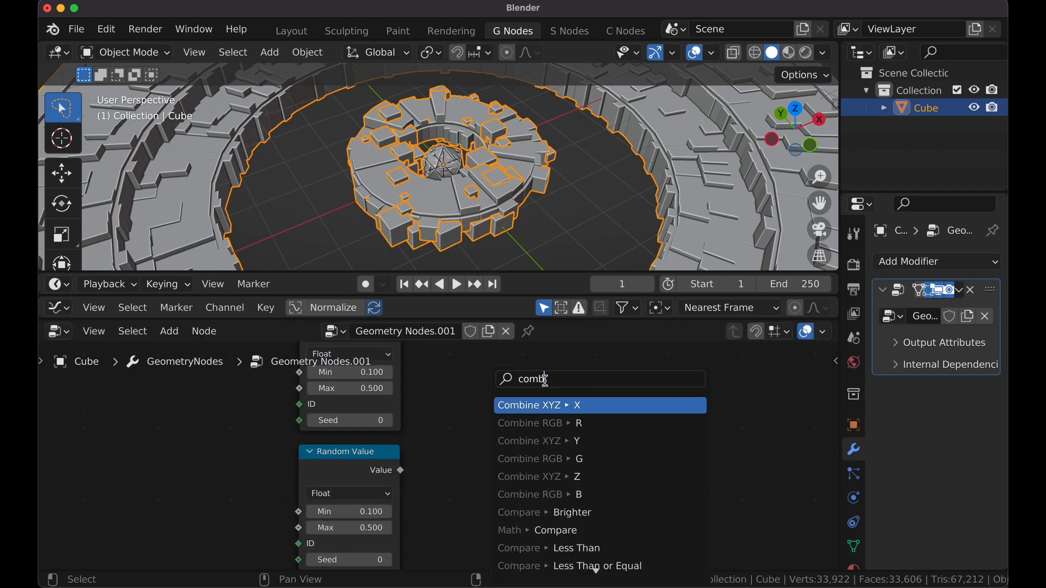
click(568, 405)
Step: Connect the Combine XYZ vector output to the Rotation input of Instance on Points
drag(453, 491, 458, 524)
drag(555, 473, 466, 406)
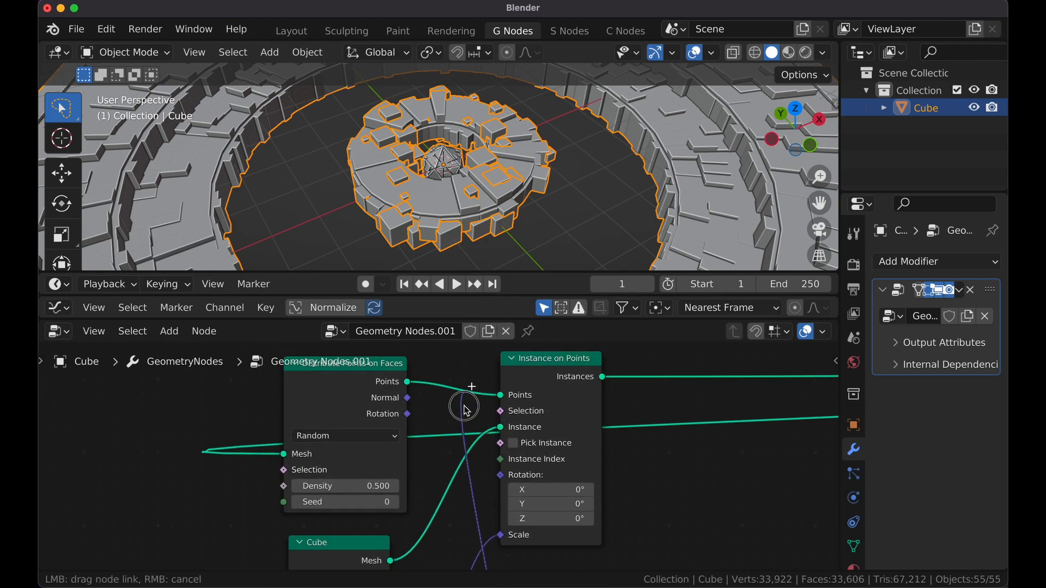
drag(501, 483, 501, 477)
Step: Insert a Transform node on the link leaving the Instances output of Instance on Points
scroll(416, 502, down, 3)
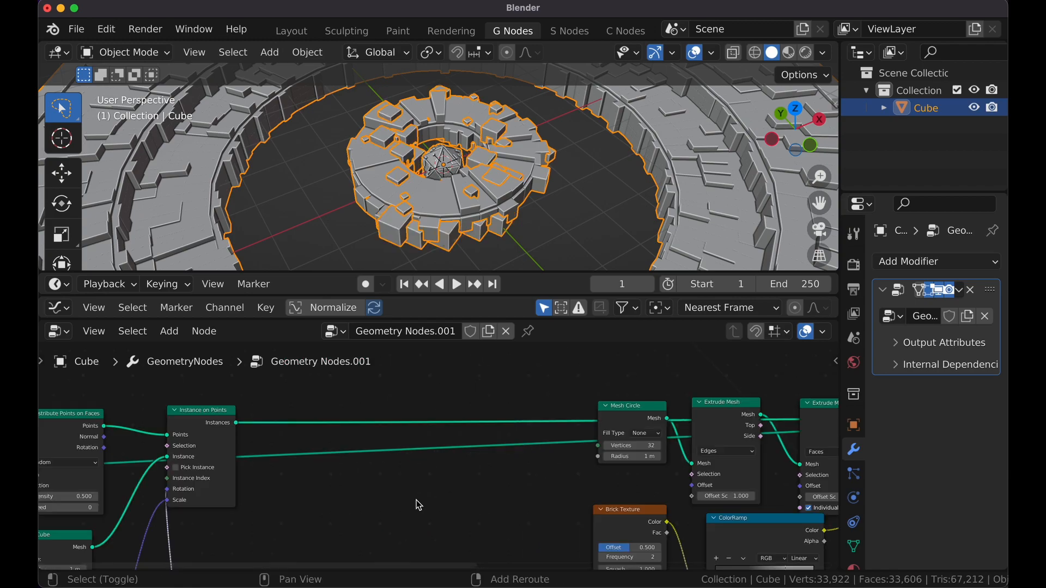
key(shift+a)
text(tr)
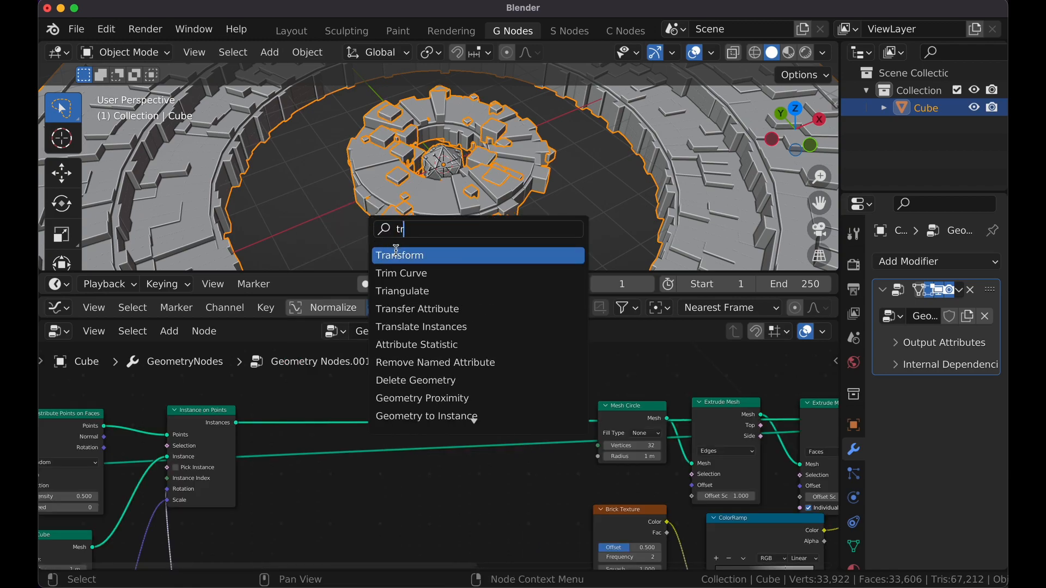
key(Return)
click(337, 434)
Step: Duplicate the Transform node below the original and feed the Instances output into the copy's Geometry input
middle_drag(332, 467, 405, 417)
key(shift+d)
click(401, 443)
drag(383, 417, 308, 434)
Step: Set the first Transform node's Z translation to 0.65 m to raise the cube instances
middle_drag(399, 504, 331, 425)
scroll(315, 424, up, 4)
drag(333, 420, 354, 420)
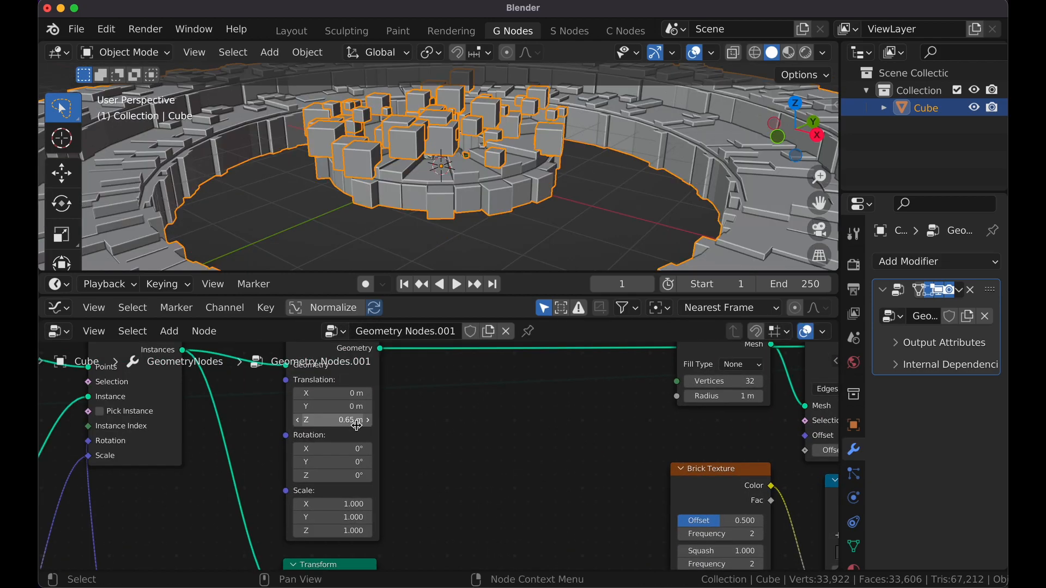
Step: Set the duplicated Transform's Z translation to -0.65 m and connect its geometry to the inner ring's Join Geometry
middle_drag(333, 423, 382, 396)
scroll(384, 528, down, 3)
middle_drag(383, 528, 394, 429)
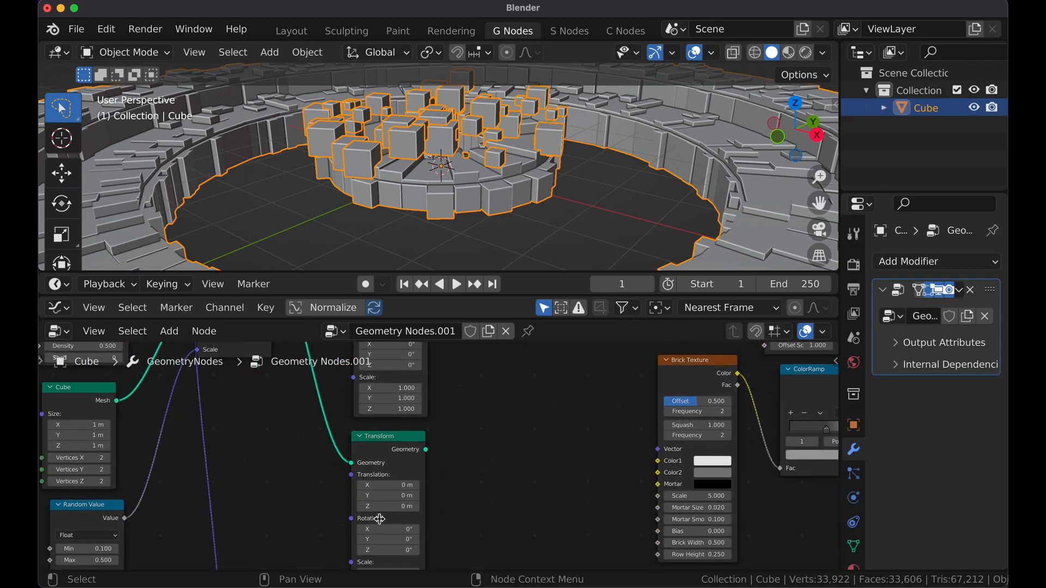
middle_drag(378, 506, 373, 498)
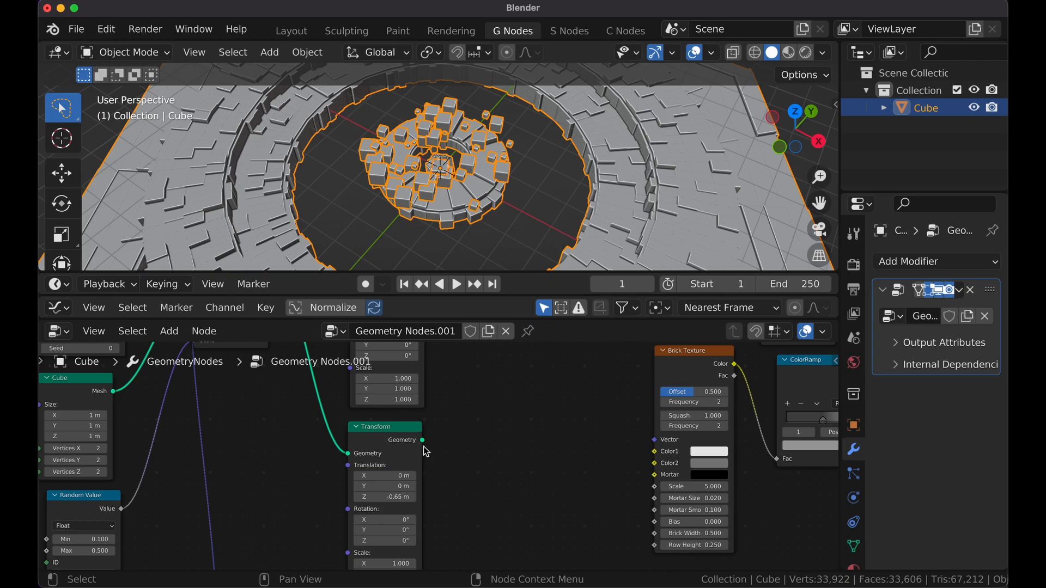
drag(424, 440, 600, 437)
Step: Enlarge the timeline area and fit the full frame range in it
middle_drag(439, 213, 439, 169)
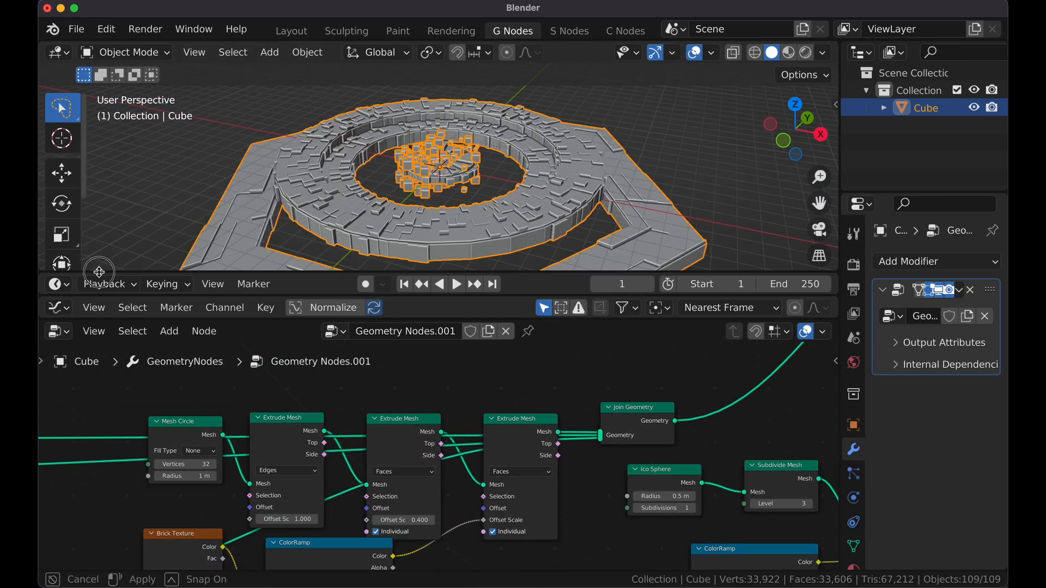
drag(99, 272, 109, 207)
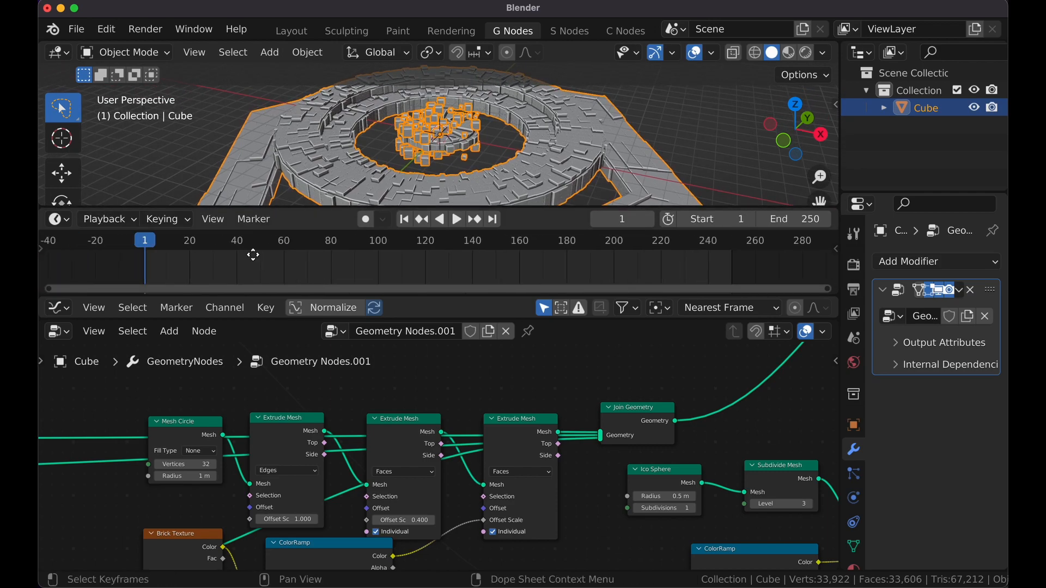
key(Home)
key(Home)
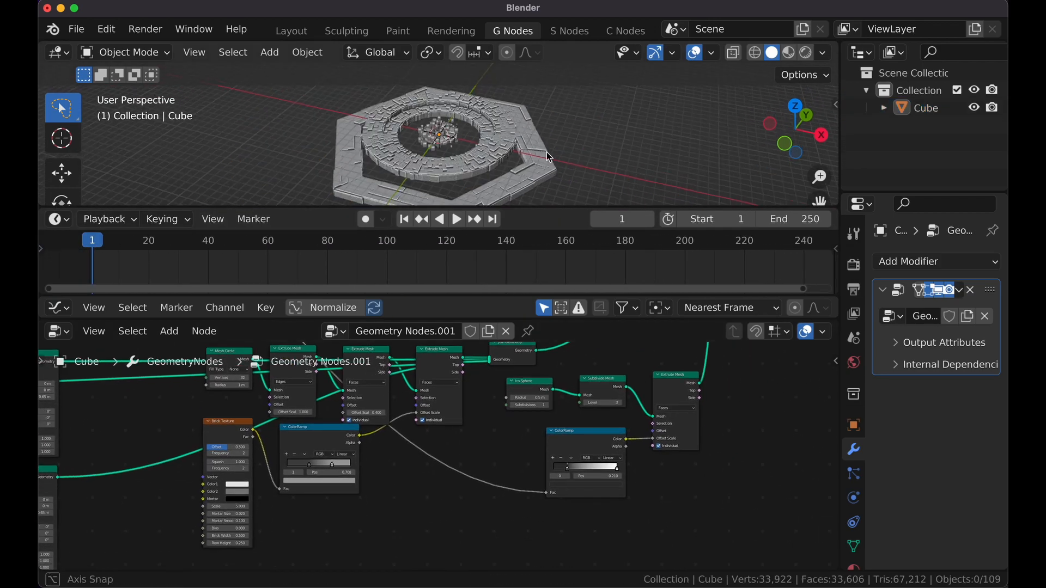
Step: Add a camera to the scene
middle_drag(536, 149, 614, 152)
middle_drag(518, 170, 551, 161)
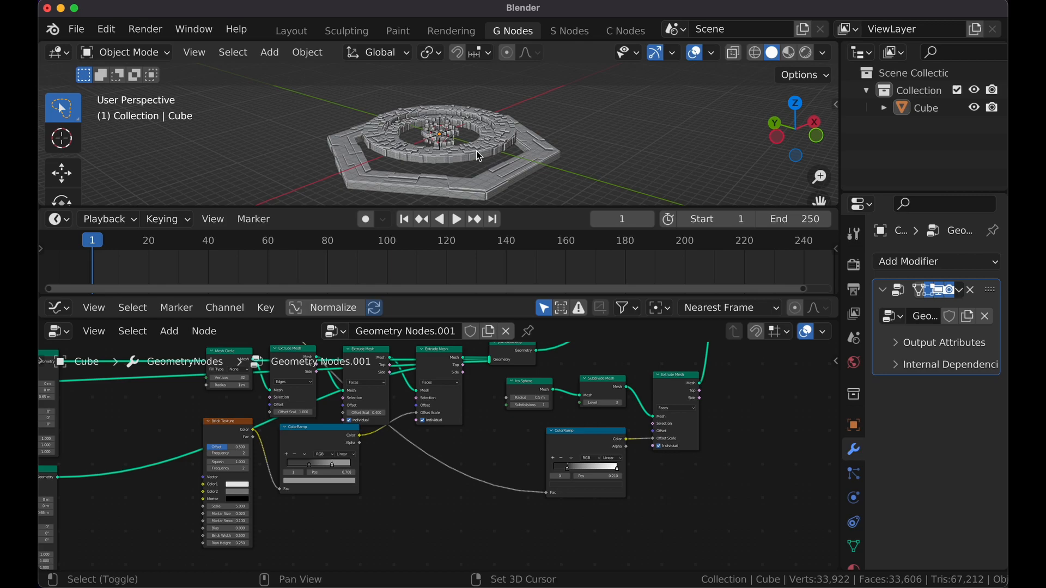
key(shift+a)
click(387, 411)
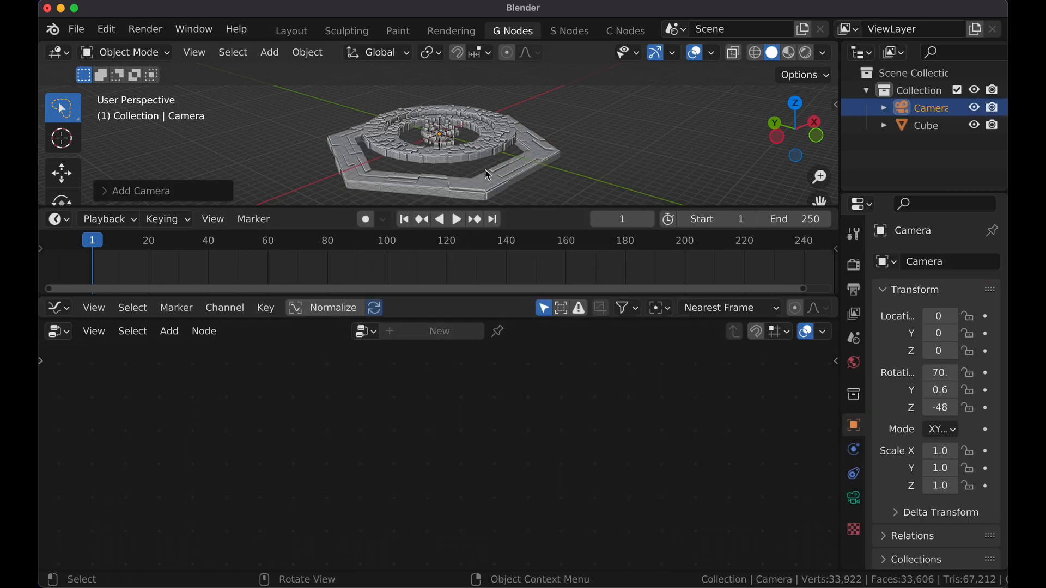
Step: Give the camera a Track To constraint with the ring structure as its target
middle_drag(488, 178, 523, 175)
click(855, 474)
click(936, 262)
click(851, 387)
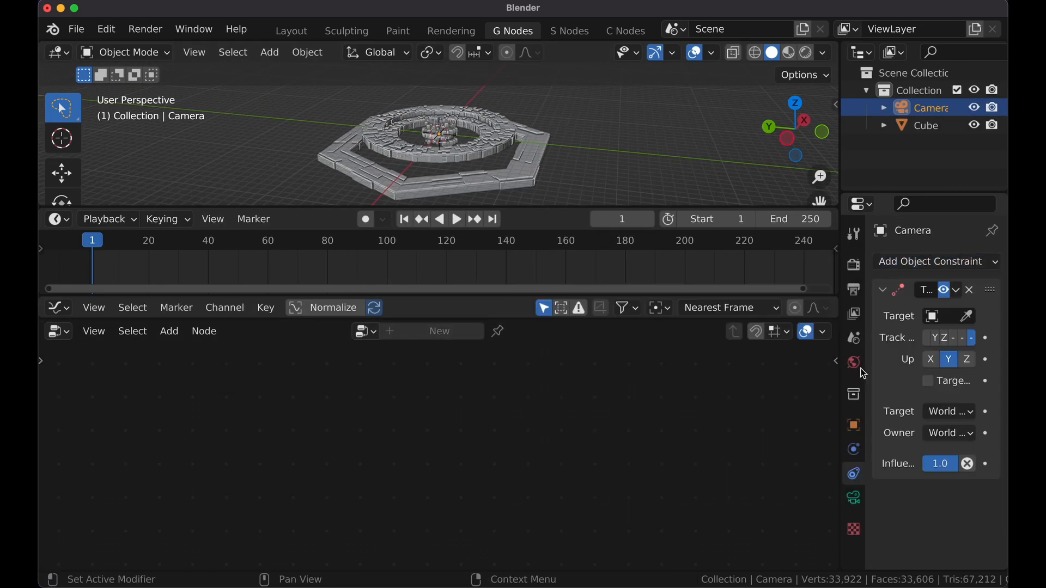
click(966, 315)
click(525, 152)
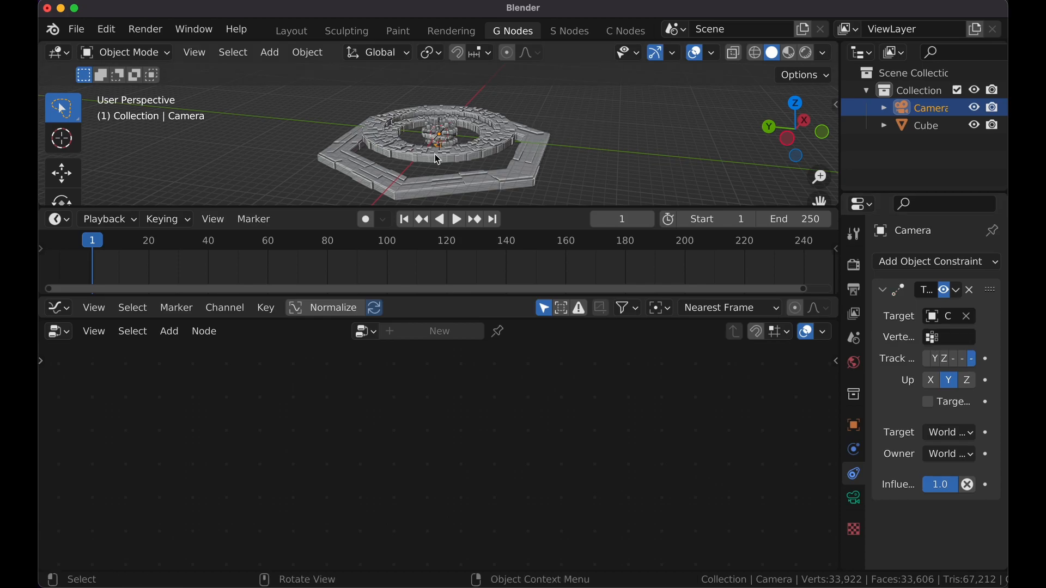
Step: Move the camera away from the structure along the Y axis and look through the camera
key(g)
key(y)
click(620, 188)
drag(698, 207, 730, 245)
click(819, 229)
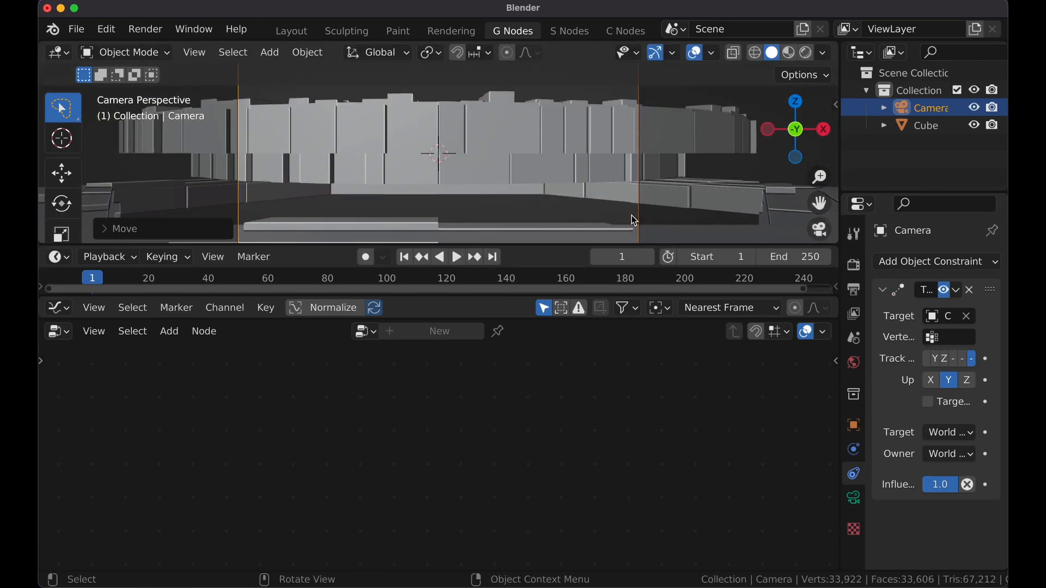
Step: Raise the camera along Z so that it looks down onto the rings
key(g)
key(z)
click(599, 86)
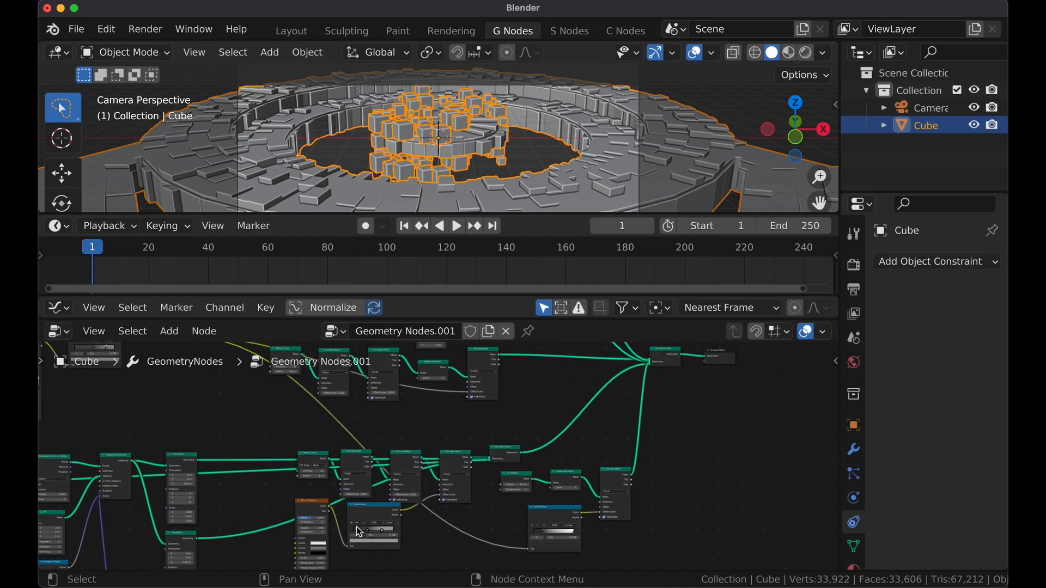
Step: Insert a copy of the upper Transform node between Distribute Points on Faces and Instance on Points and reset its Z translation to 0
middle_drag(380, 424, 364, 374)
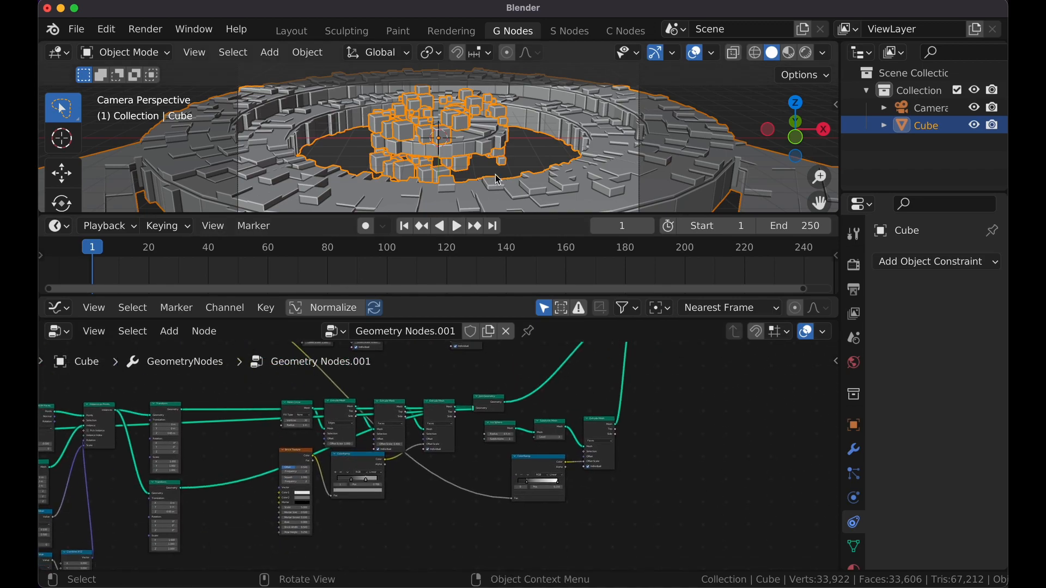
scroll(501, 181, down, 2)
scroll(499, 180, down, 1)
click(719, 179)
scroll(442, 454, up, 5)
middle_drag(363, 447, 649, 449)
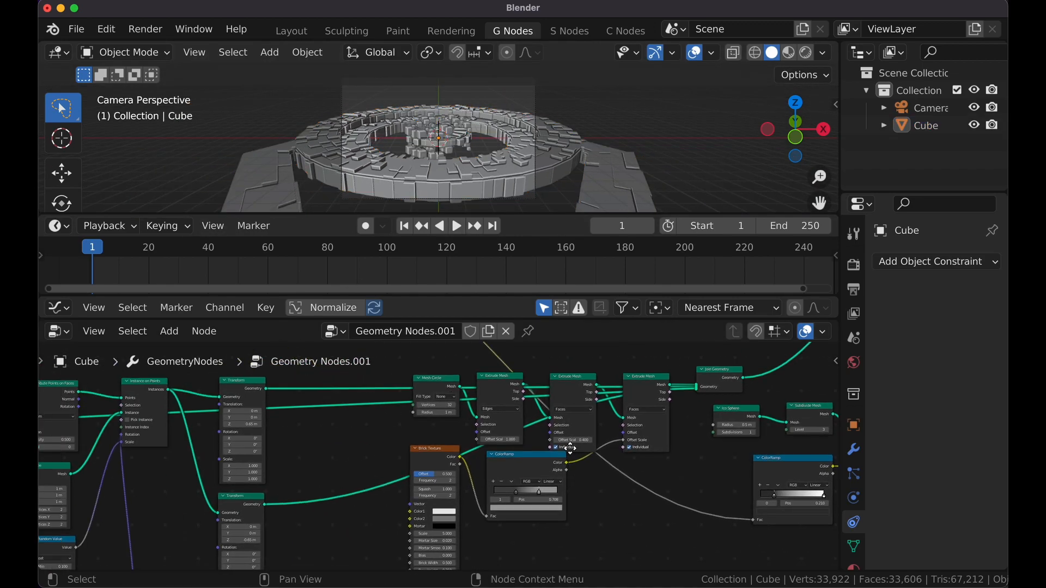
drag(324, 390, 325, 387)
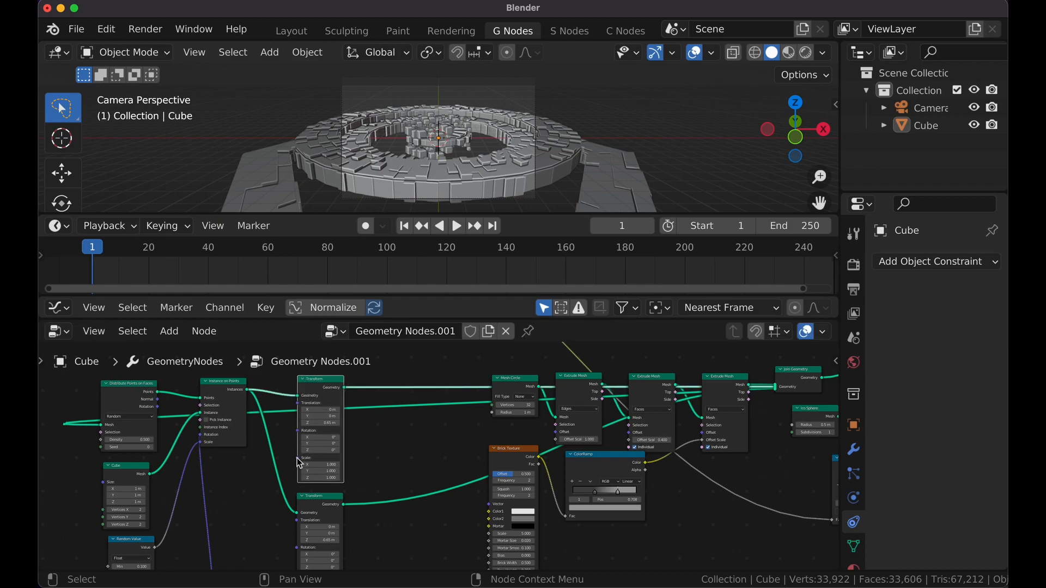
middle_drag(296, 460, 453, 481)
scroll(487, 411, up, 2)
key(shift+d)
click(352, 419)
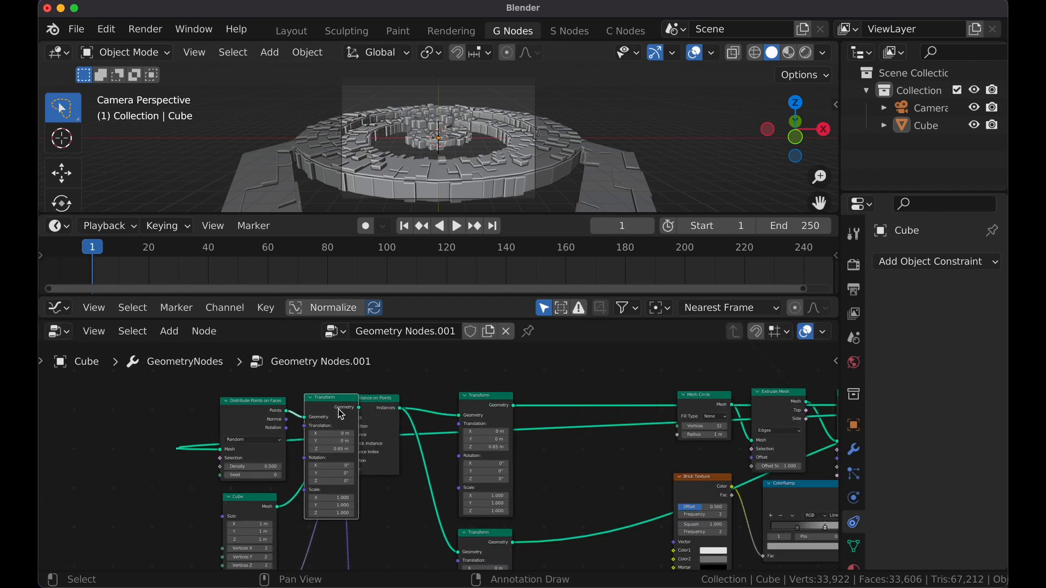
key(BackSpace)
scroll(397, 420, up, 2)
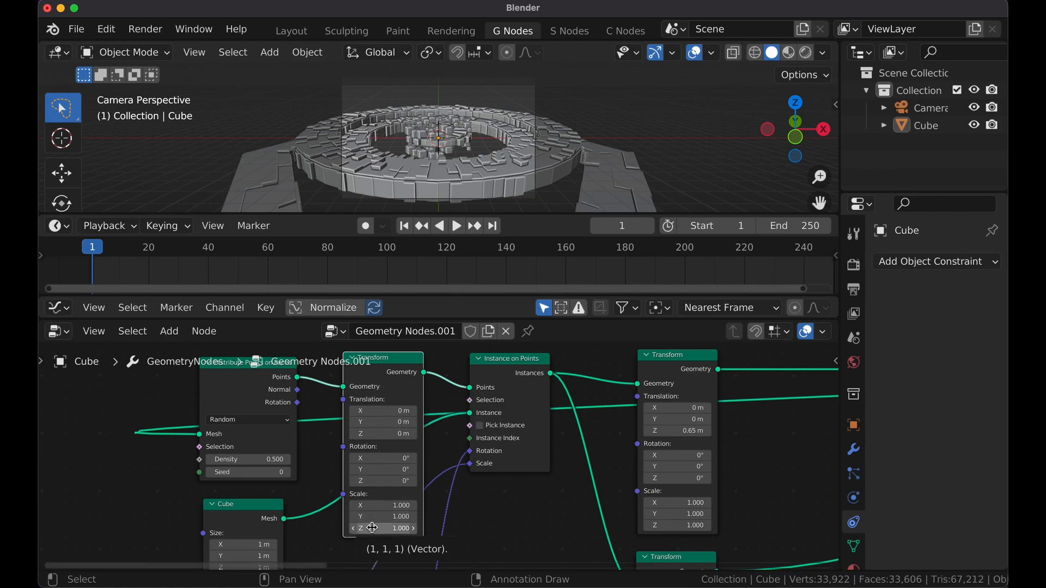
Step: Keyframe the inserted Transform's scale at frame 1 and again at frame 15 with a Z scale of 75
key(i)
drag(96, 251, 143, 251)
drag(377, 528, 404, 527)
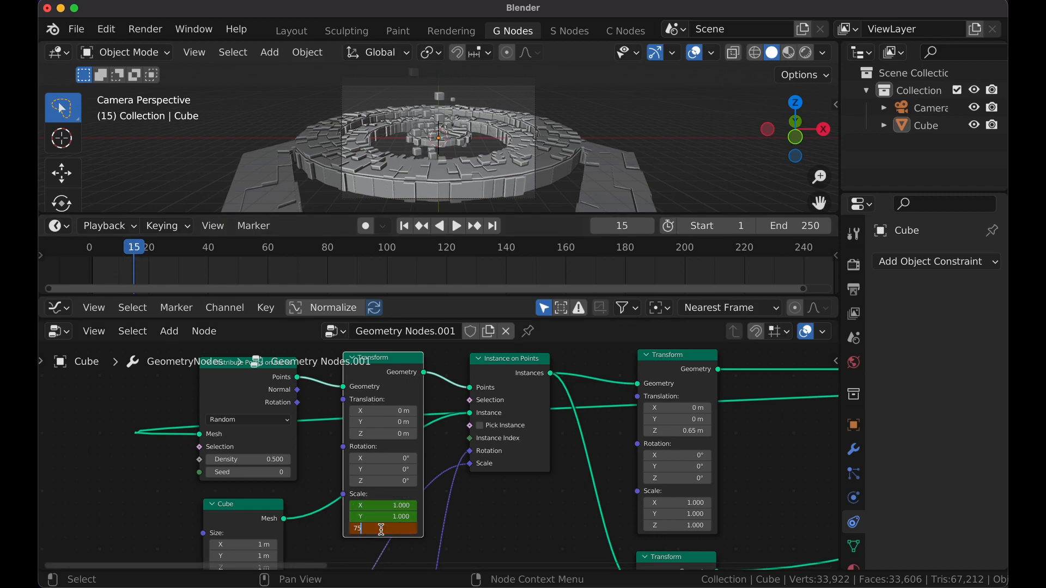
middle_drag(415, 114, 567, 156)
scroll(370, 156, down, 9)
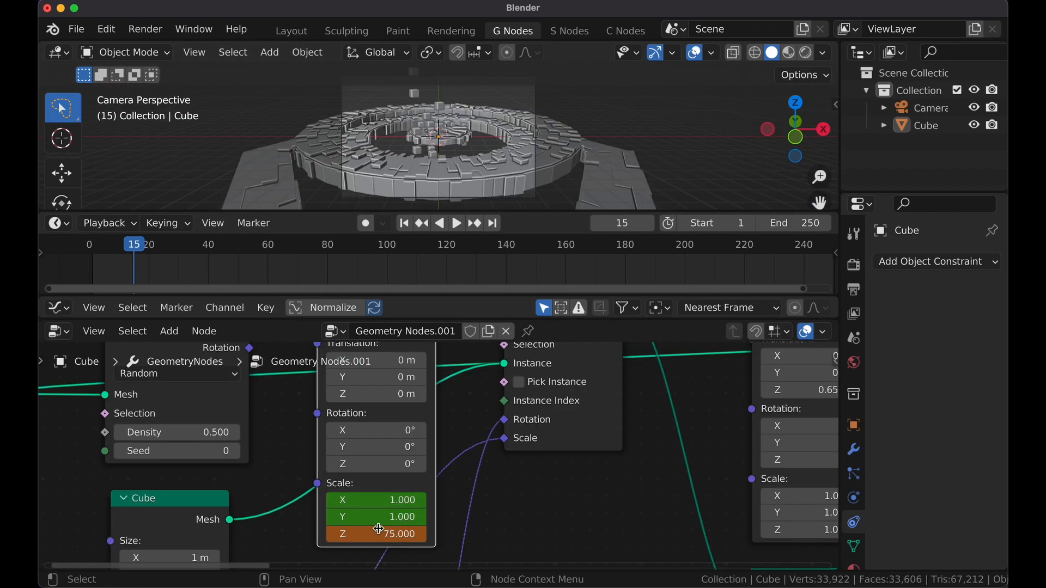
click(401, 155)
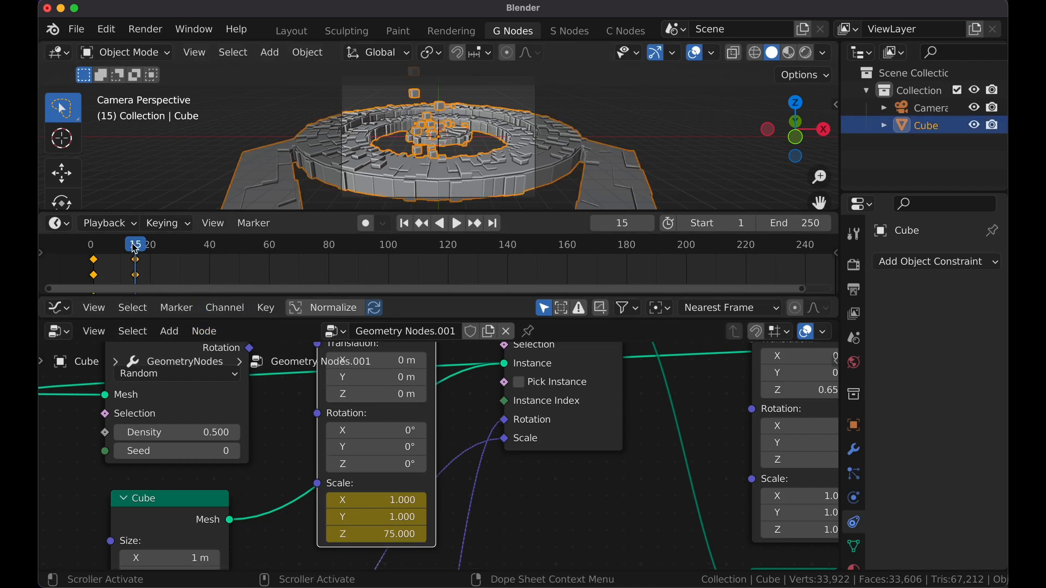
Step: Add another keyframe for the inserted Transform's scale at frame 10
drag(134, 249, 132, 272)
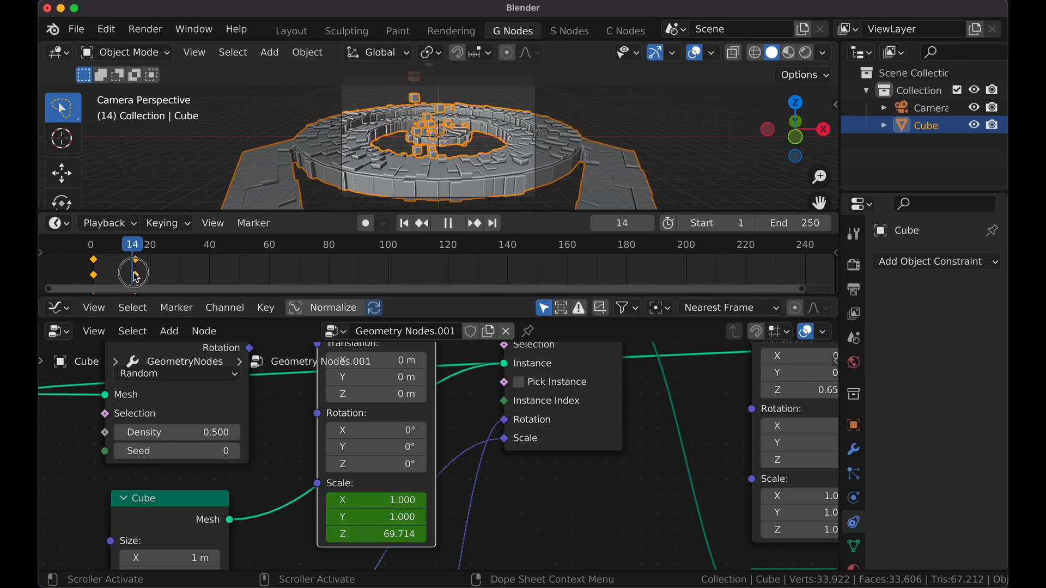
scroll(381, 493, left, 1)
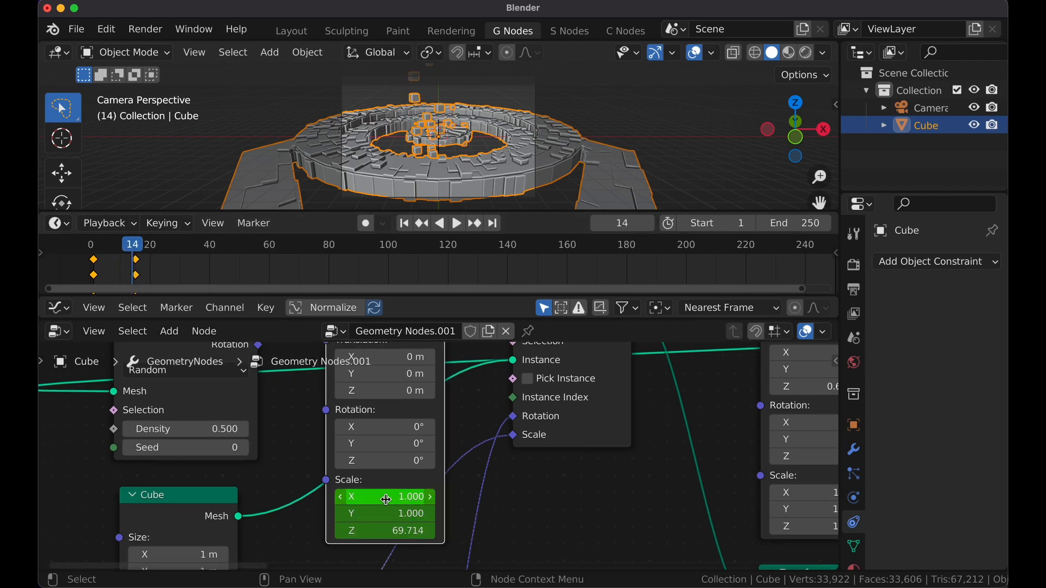
drag(137, 259, 120, 253)
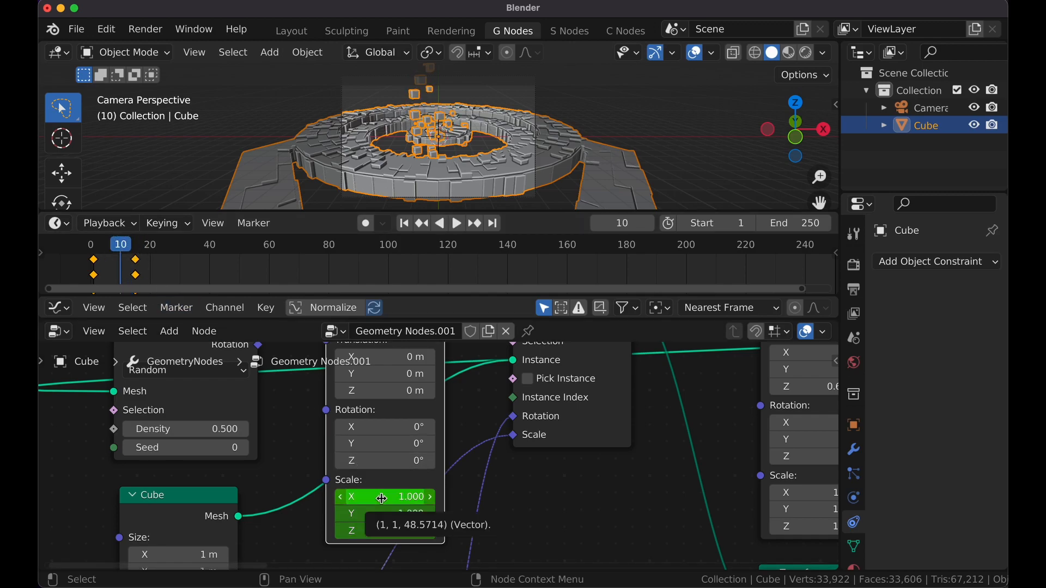
key(i)
Step: Keyframe the inserted Transform's scale at frame 25 with X and Y at 5.6, using Bezier interpolation
drag(120, 255, 142, 254)
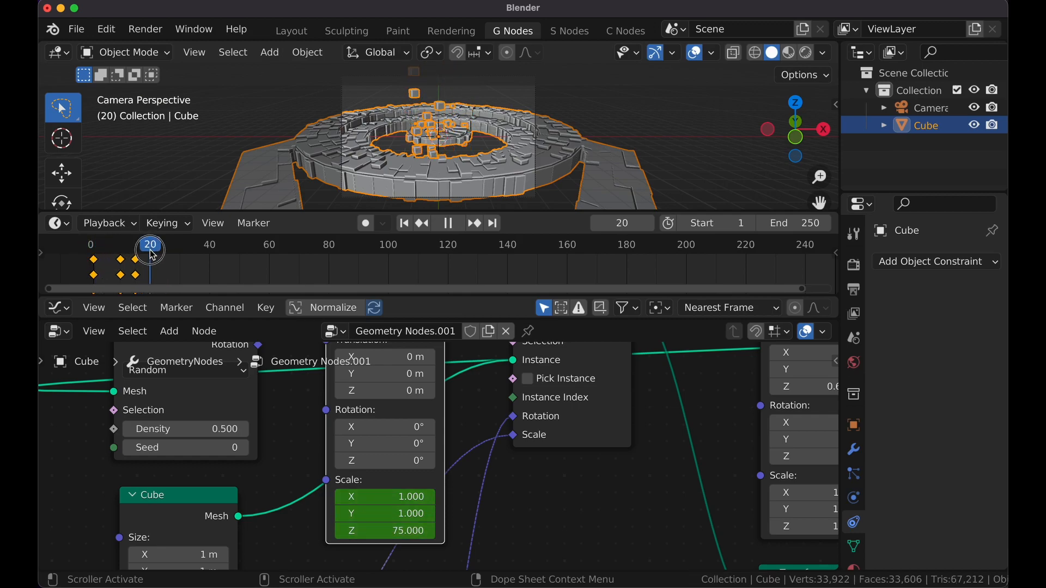
mouse_move(385, 497)
mouse_down()
mouse_move(384, 514)
mouse_move(396, 501)
mouse_up()
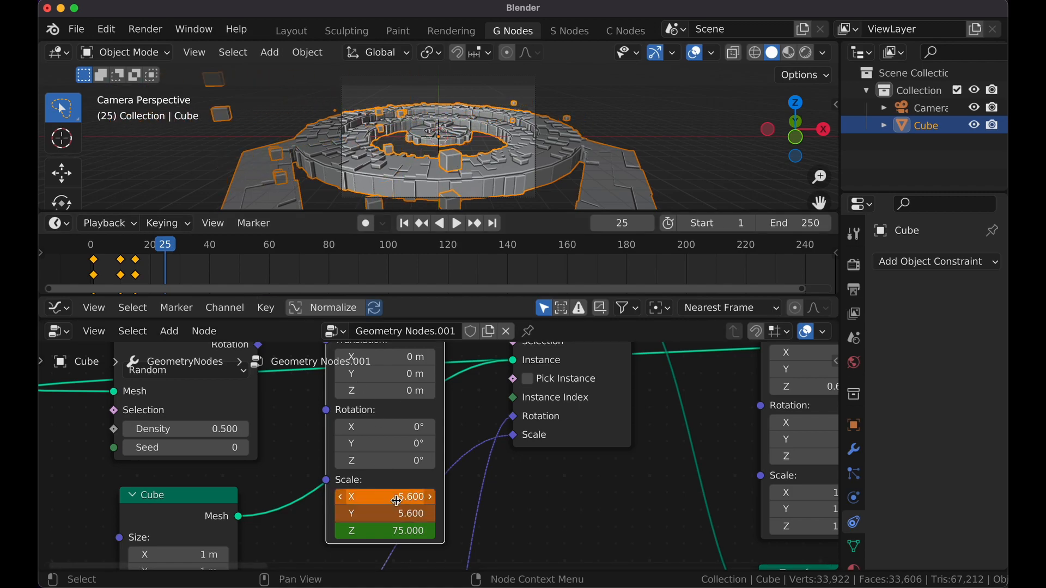
key(i)
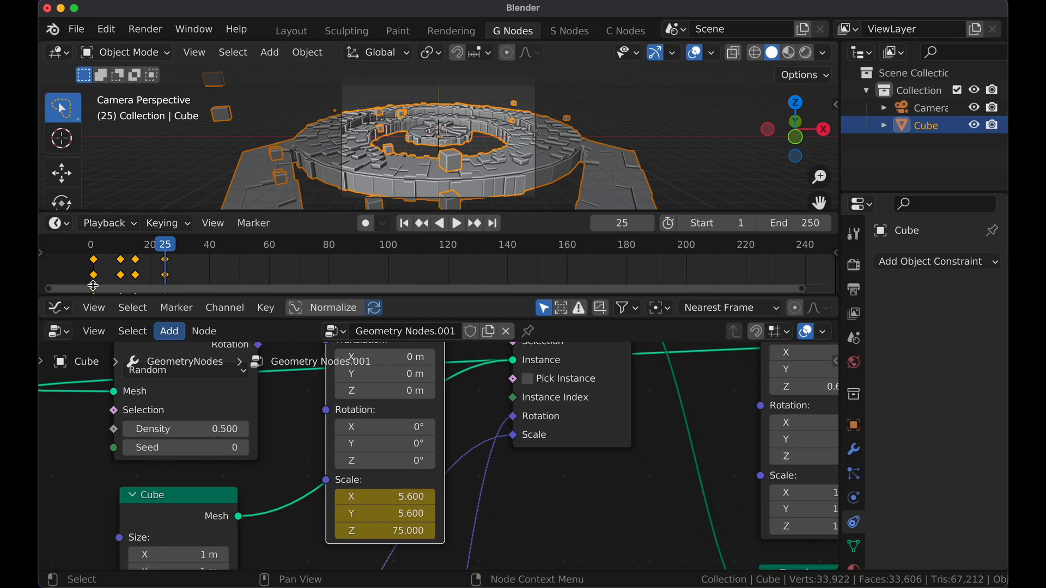
right_click(174, 298)
mouse_move(164, 349)
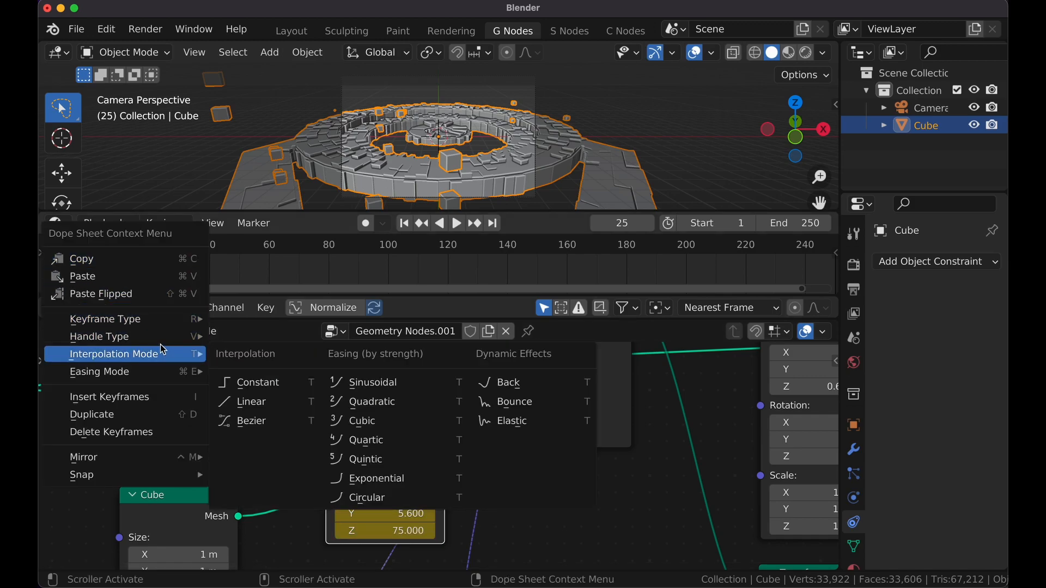
click(245, 421)
Step: Keyframe the inserted Transform's translation at frame 1
drag(93, 244, 96, 269)
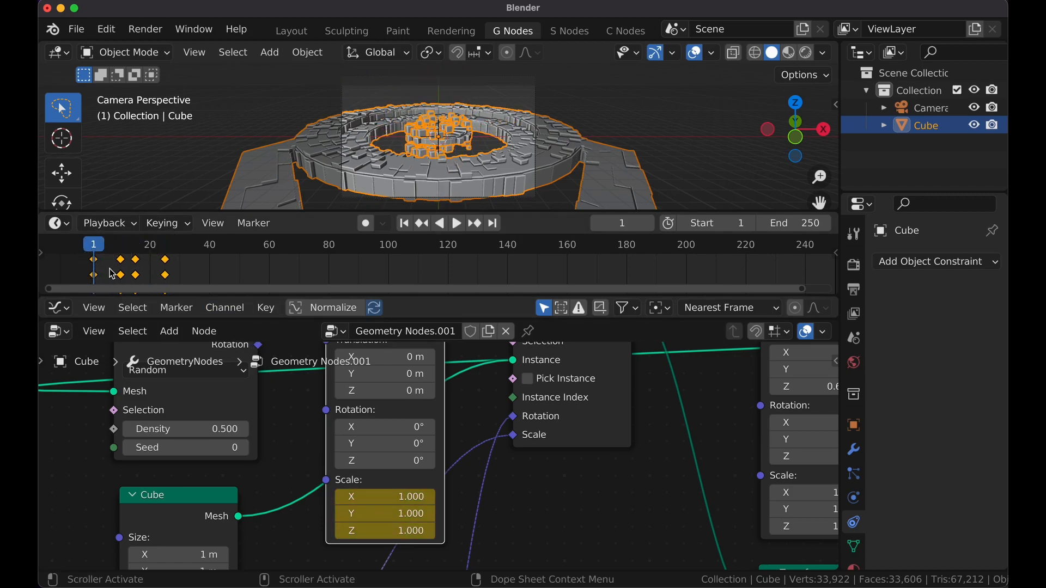
middle_drag(336, 406, 348, 489)
scroll(376, 483, up, 4)
key(i)
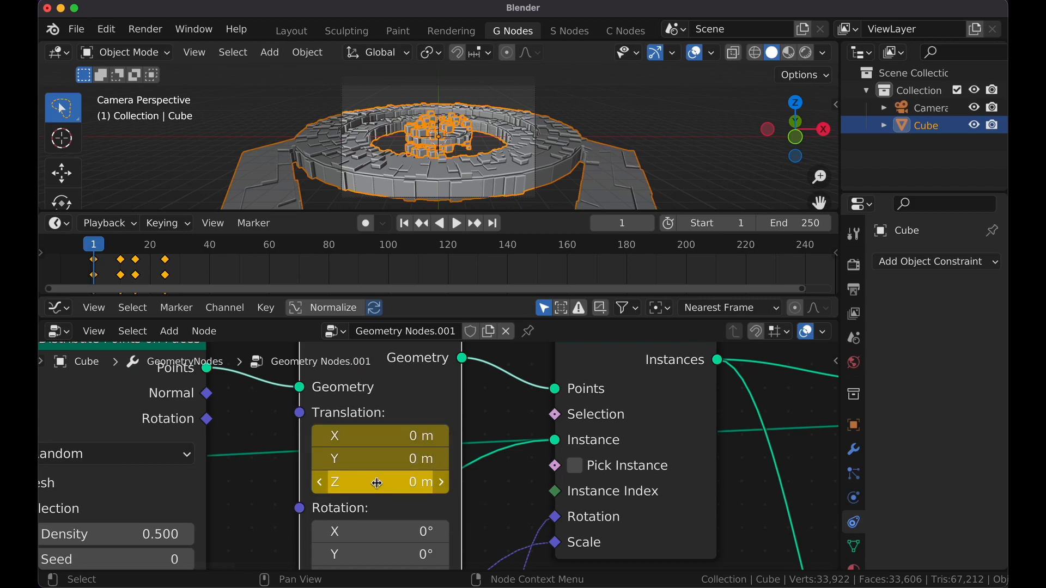
Step: Keyframe the inserted Transform's translation at frame 15 with Z at 3.5 m and apply Bezier interpolation
click(135, 243)
mouse_move(381, 483)
mouse_down()
mouse_move(414, 482)
mouse_move(364, 477)
mouse_up()
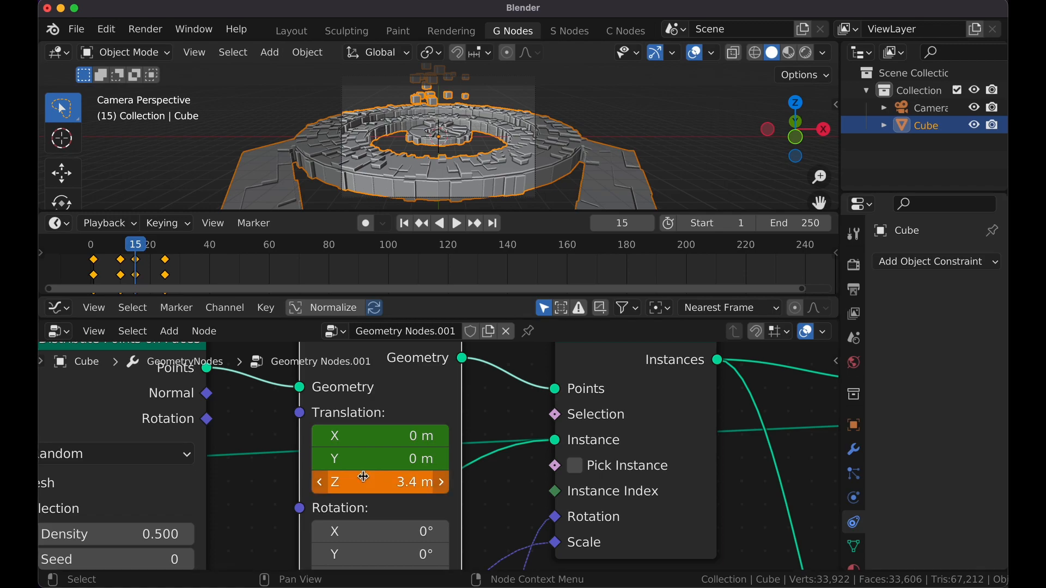
click(364, 477)
text(3.5)
key(Return)
key(i)
right_click(215, 272)
mouse_move(220, 276)
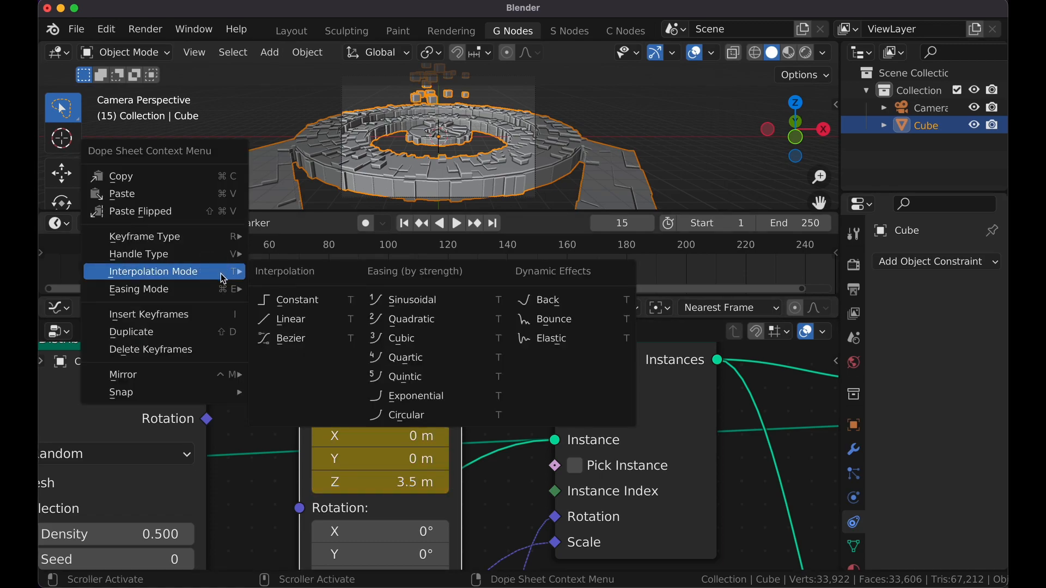
click(262, 340)
Step: Try keyframing the radius of the 1 m Mesh Circle at frame 15
drag(139, 245, 162, 247)
middle_drag(383, 184, 599, 183)
scroll(676, 178, down, 5)
drag(805, 211, 733, 218)
click(819, 230)
scroll(570, 460, down, 8)
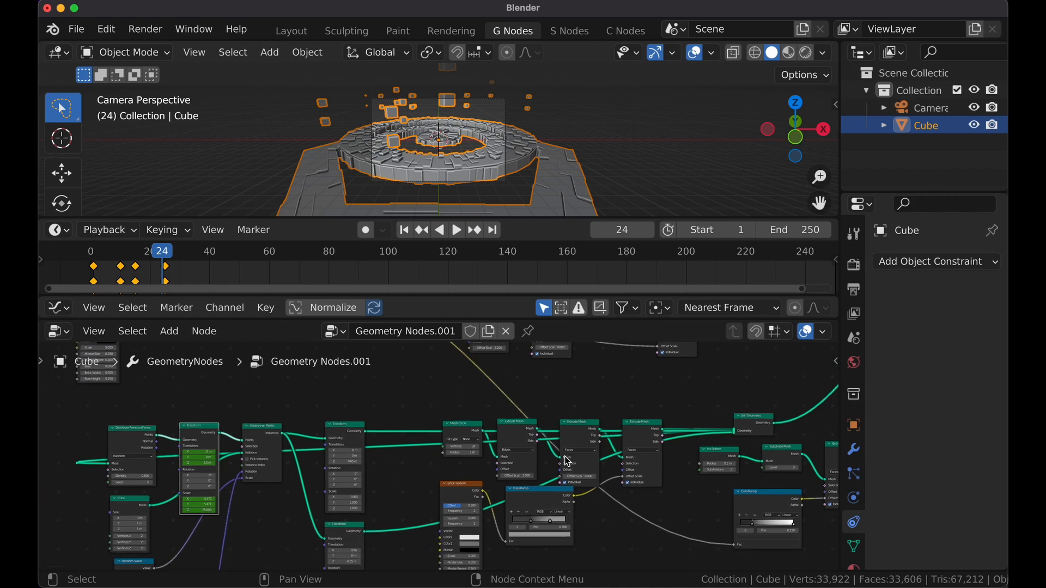
scroll(491, 452, up, 5)
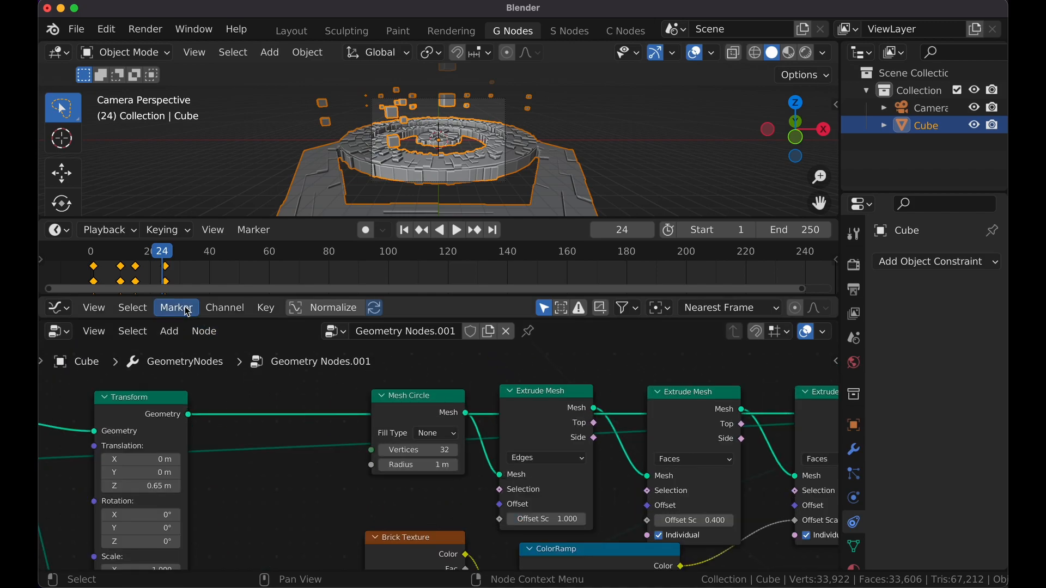
drag(162, 258, 135, 256)
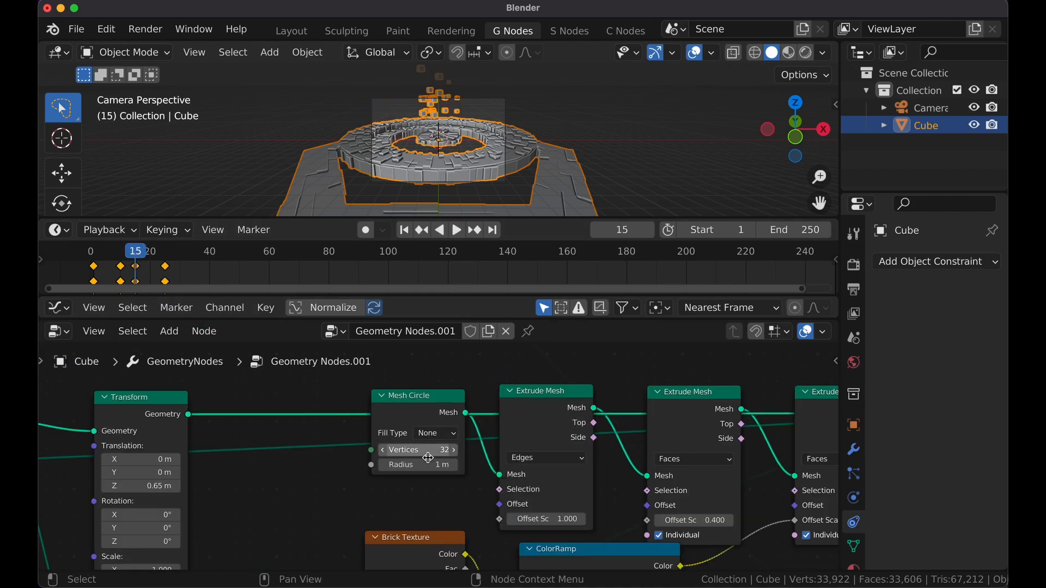
key(i)
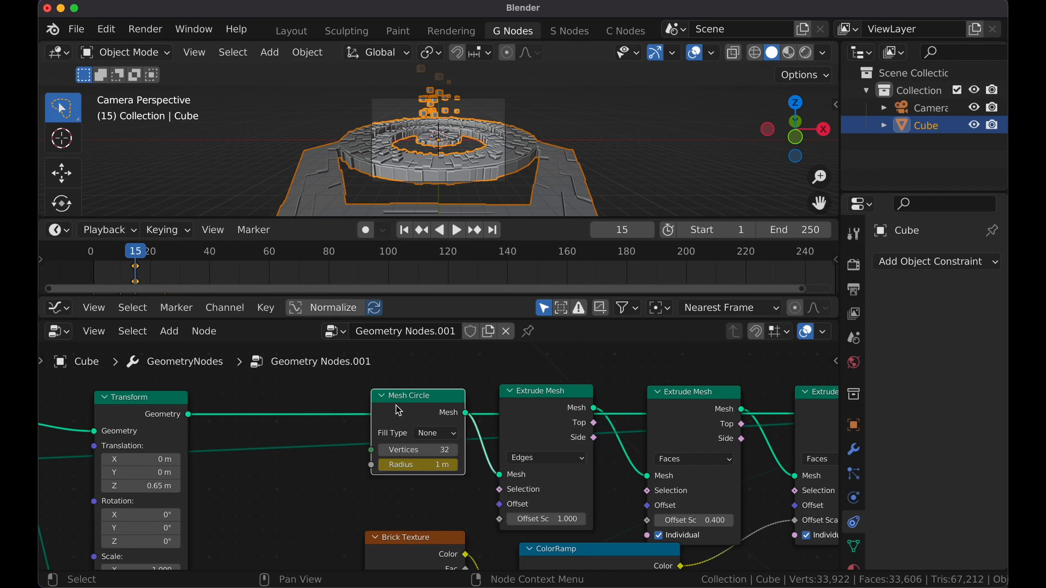
Step: Try keyframing the same Mesh Circle's radius at frame 25 with 1.8 m and Bezier interpolation
click(164, 261)
click(418, 465)
text(1.6)
key(Return)
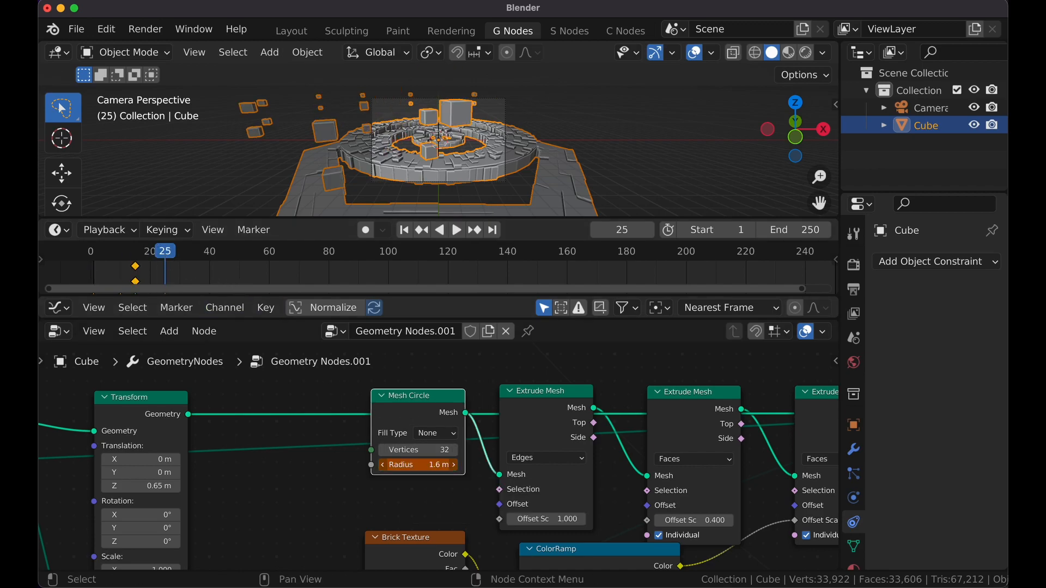
right_click(237, 270)
mouse_move(245, 268)
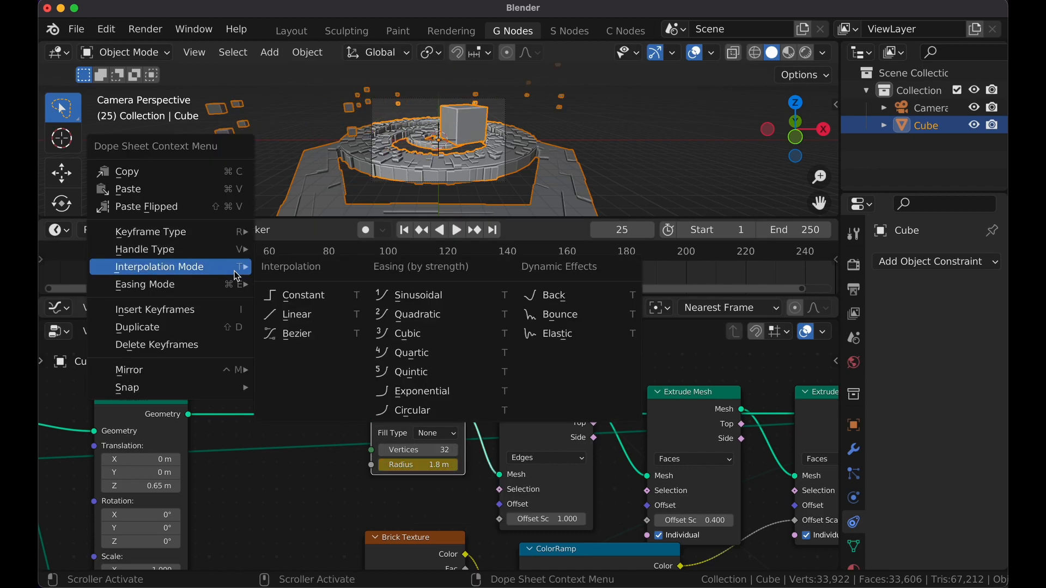
click(294, 335)
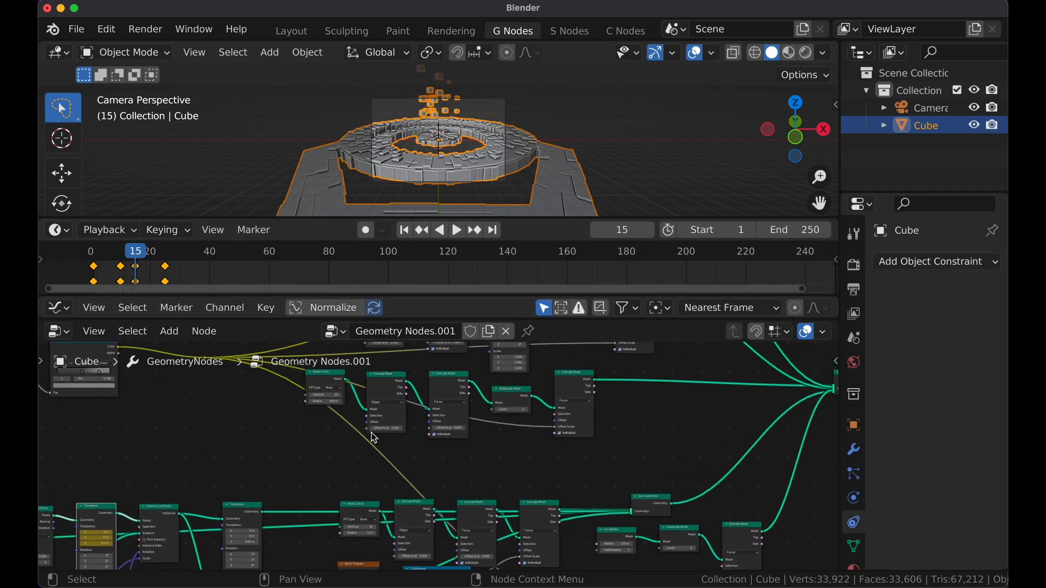
Step: Keyframe the radius of the 6.6 m Mesh Circle at frame 15
scroll(335, 402, up, 5)
middle_drag(335, 403, 377, 462)
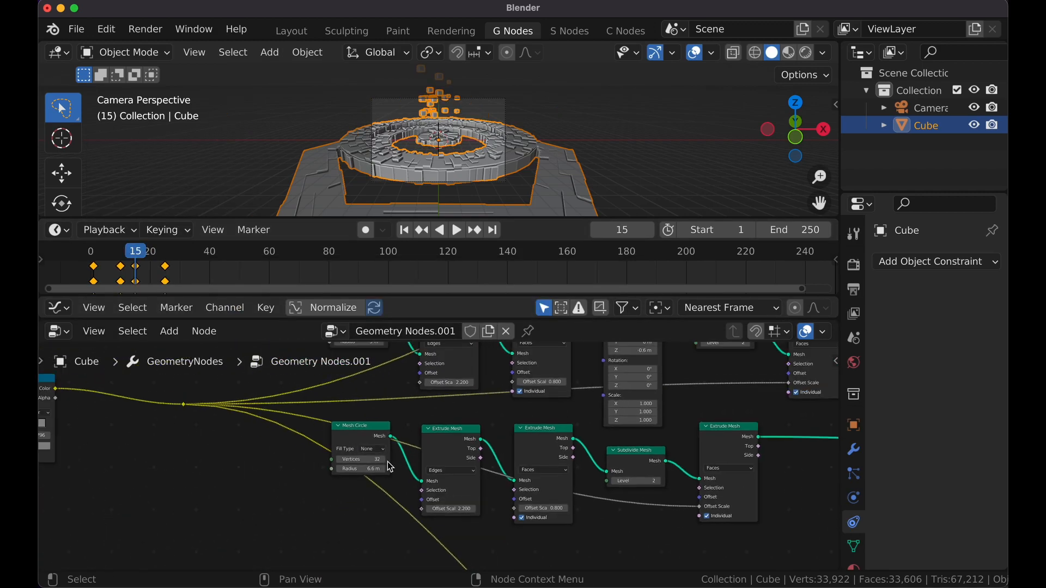
scroll(377, 456, down, 2)
scroll(378, 449, up, 2)
drag(336, 475, 376, 474)
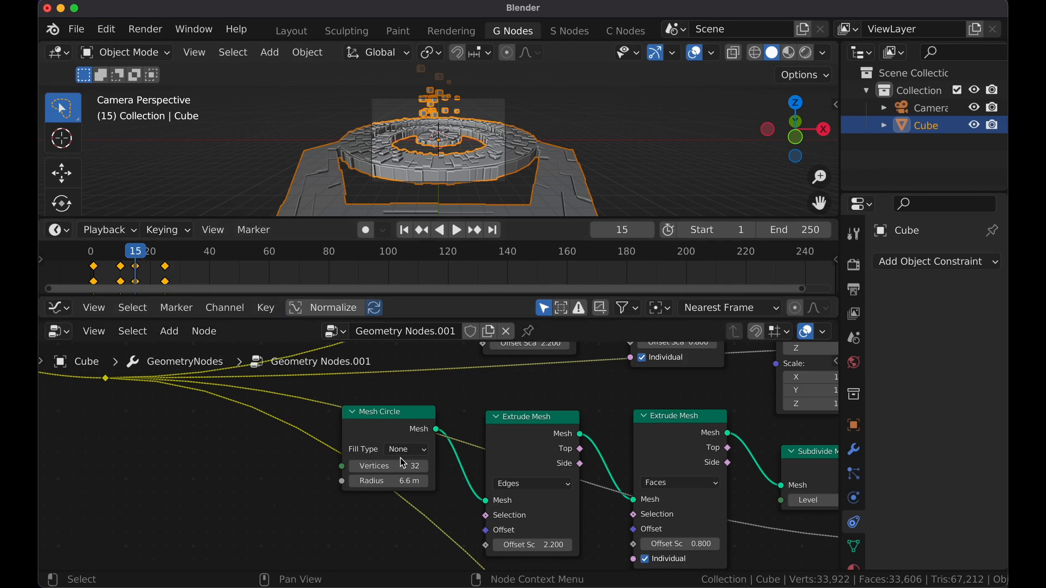
scroll(403, 463, up, 1)
key(i)
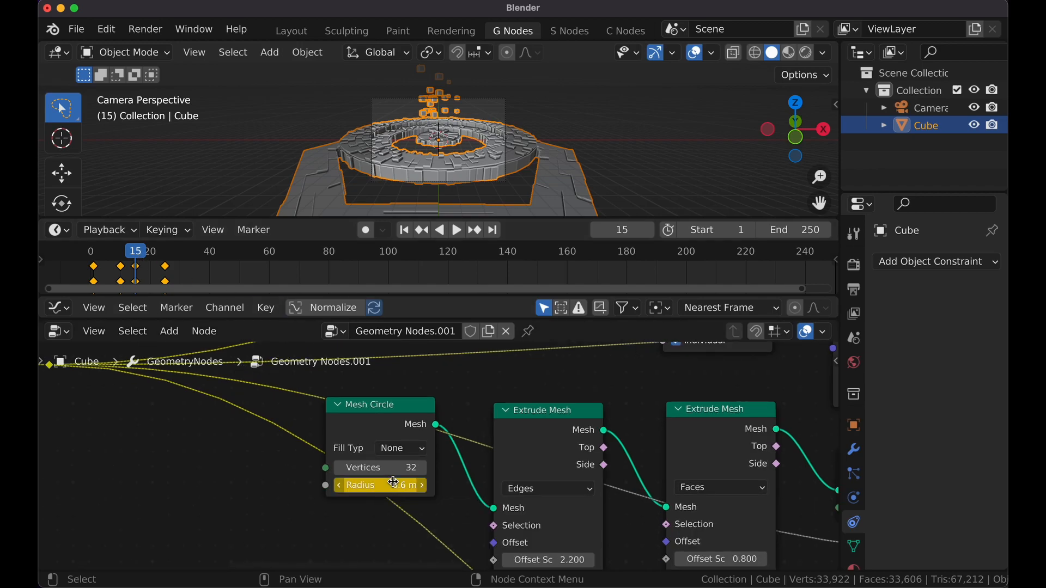
click(381, 420)
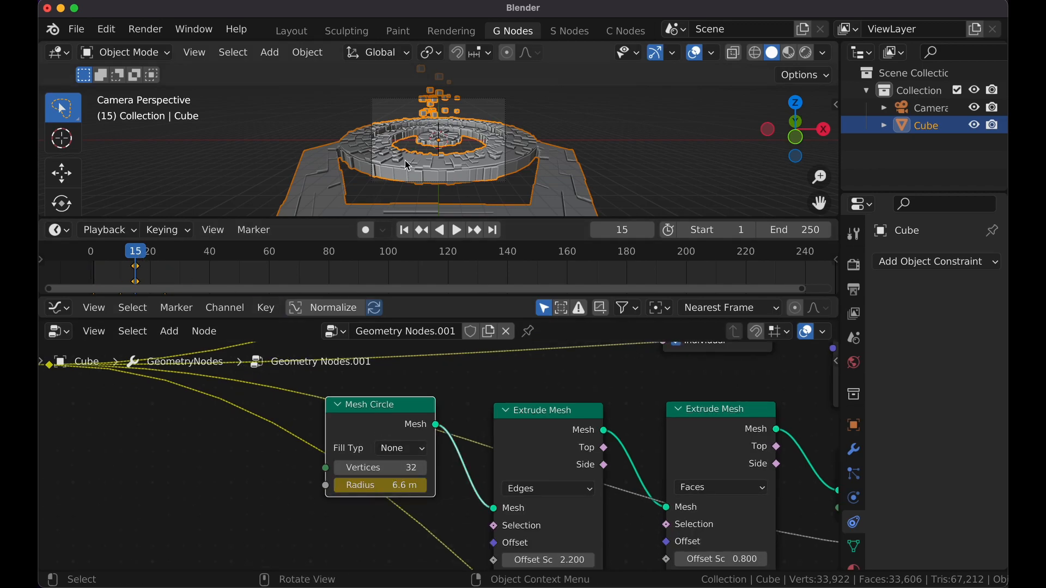
Step: Keyframe that Mesh Circle's radius at frame 25 with 10 m and apply Bezier interpolation
drag(149, 262, 169, 267)
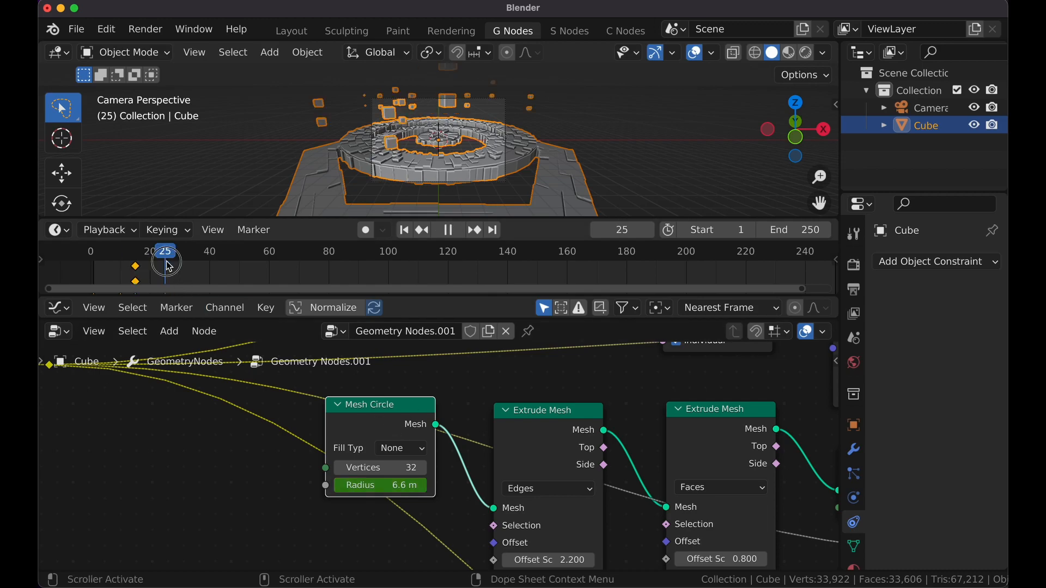
drag(377, 485, 406, 485)
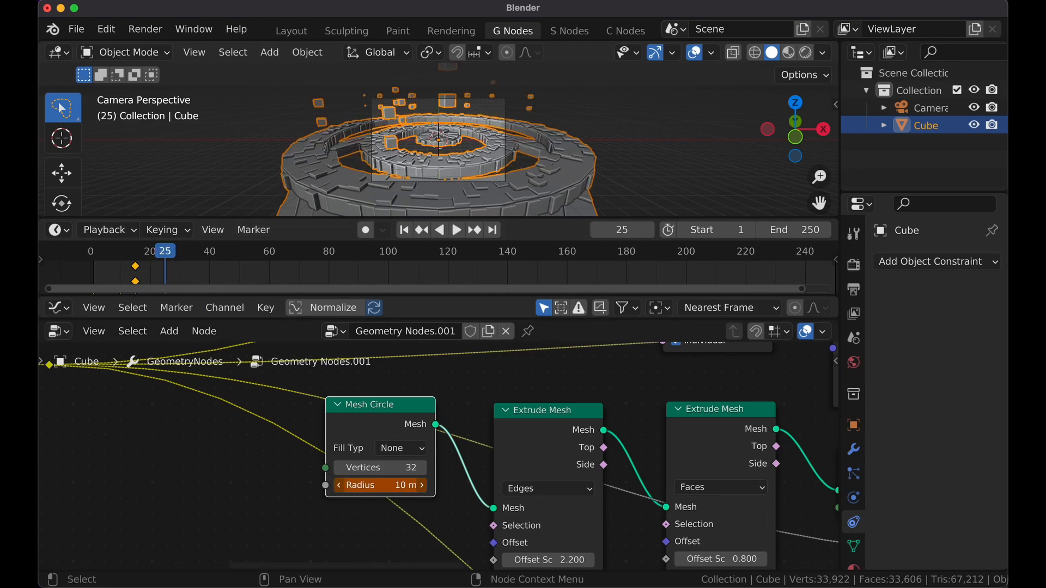
right_click(201, 273)
mouse_move(201, 272)
click(278, 335)
click(185, 267)
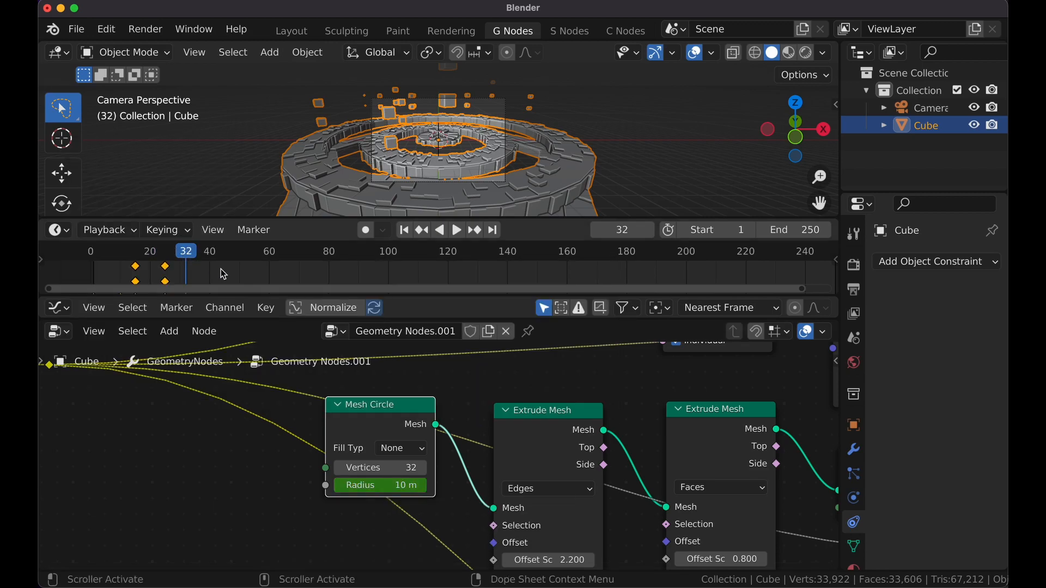
Step: Animate the radius of the 5 m Mesh Circle starting from frame 20
scroll(393, 461, down, 3)
scroll(393, 461, up, 2)
drag(163, 252, 151, 251)
scroll(377, 479, up, 3)
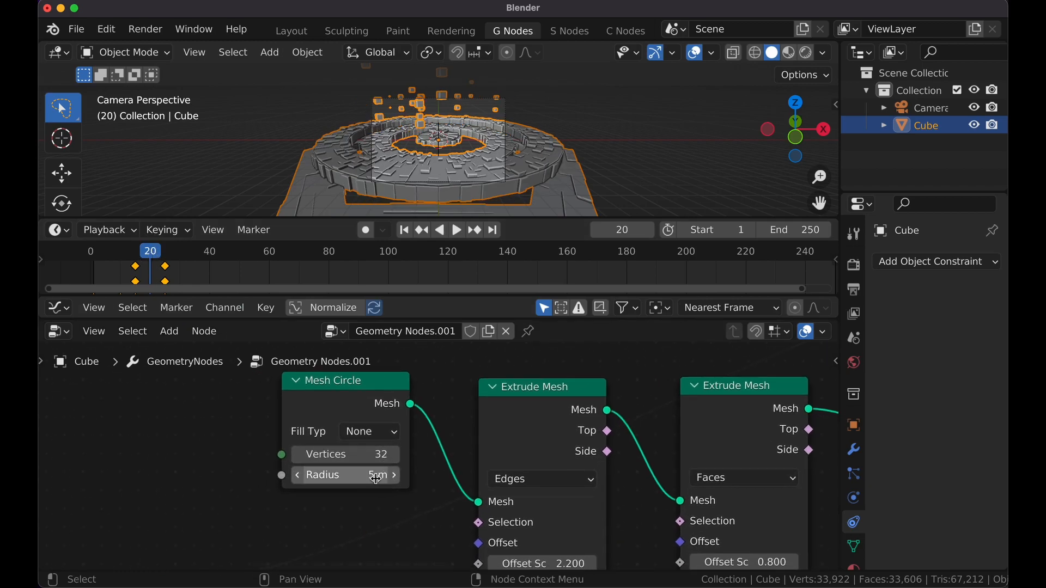
key(Return)
Step: Inspect the expanded rings and the central ico sphere at frame 40, then return to the camera view
drag(184, 248, 216, 252)
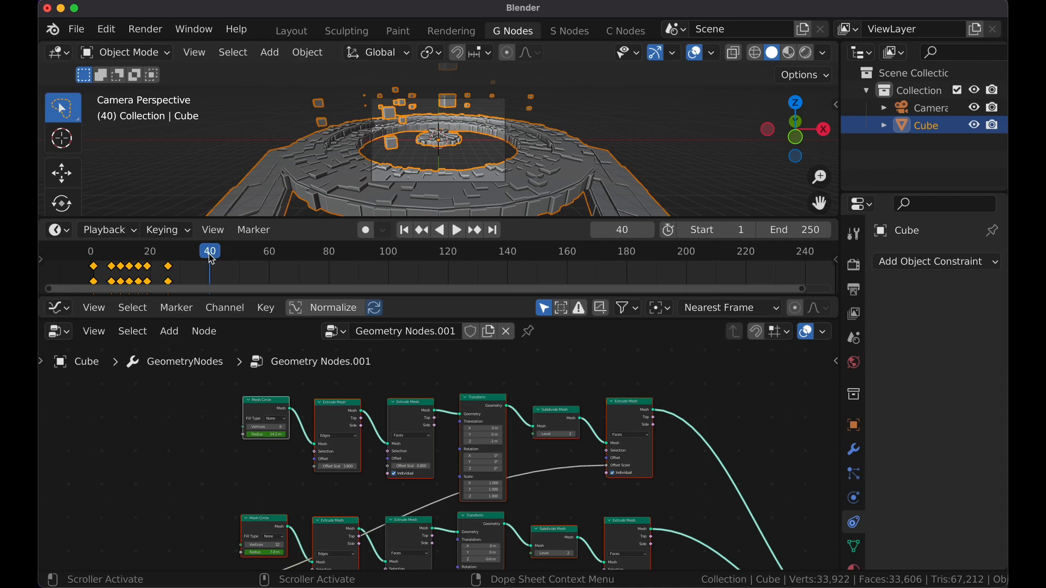
middle_drag(439, 137, 436, 159)
scroll(436, 159, up, 6)
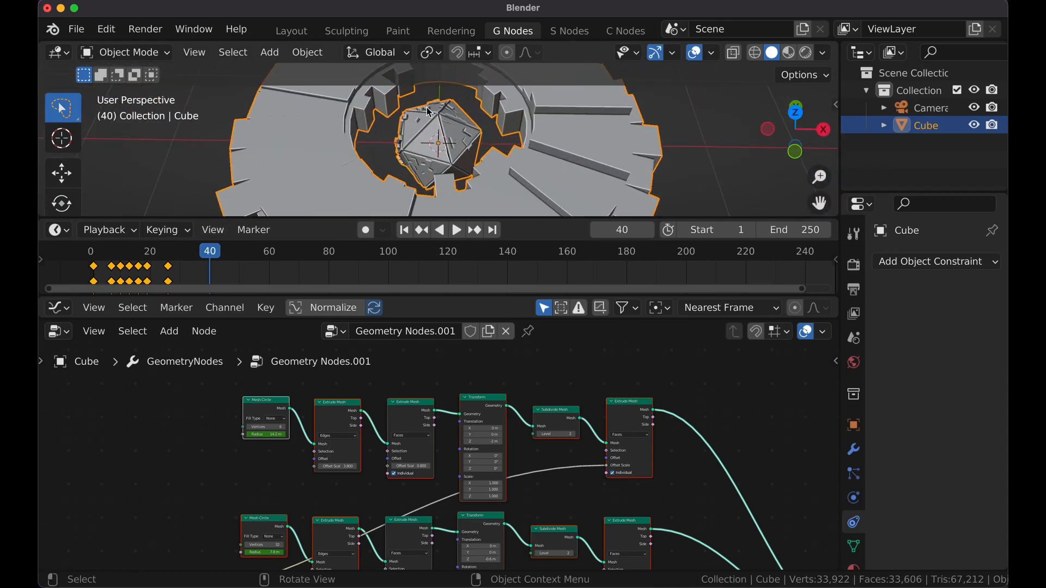
drag(801, 218, 768, 211)
click(820, 229)
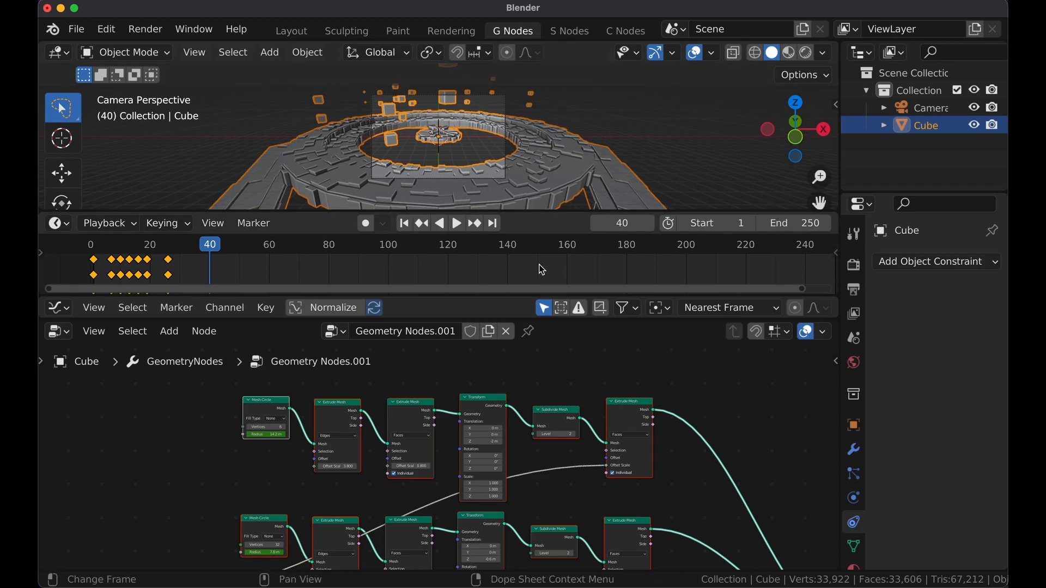
Step: Insert a Transform node after the Extrude Mesh node of the ico sphere branch
middle_drag(494, 406, 289, 407)
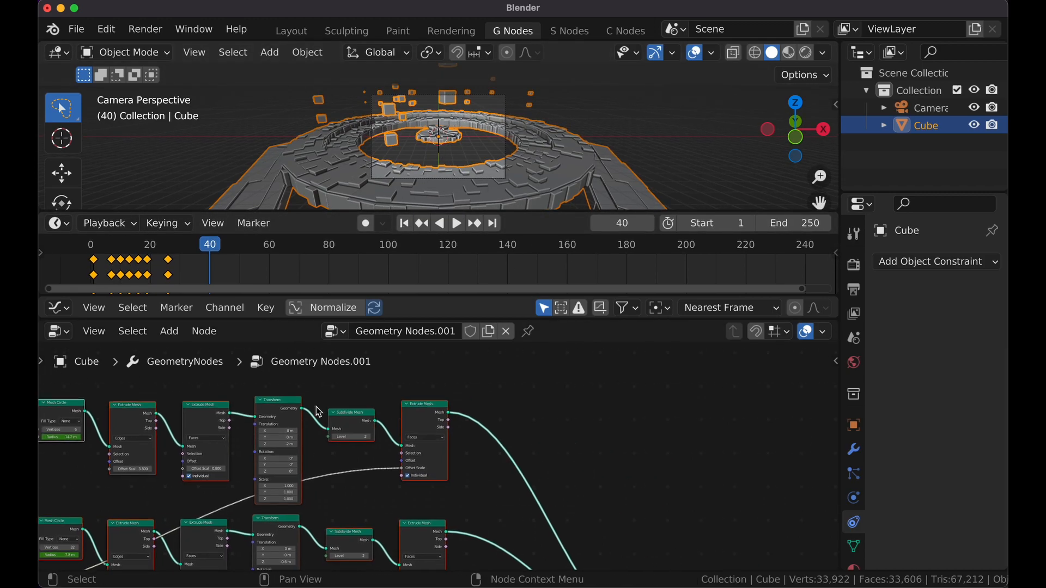
middle_drag(369, 430, 305, 367)
click(449, 500)
mouse_move(434, 474)
middle_down()
mouse_move(341, 378)
mouse_move(319, 330)
middle_up()
mouse_move(483, 564)
middle_down()
mouse_move(587, 514)
mouse_move(713, 414)
middle_up()
mouse_move(474, 500)
middle_down()
mouse_move(615, 458)
mouse_move(405, 462)
mouse_move(422, 485)
mouse_move(401, 450)
mouse_move(450, 486)
middle_up()
key(shift+a)
text(tr)
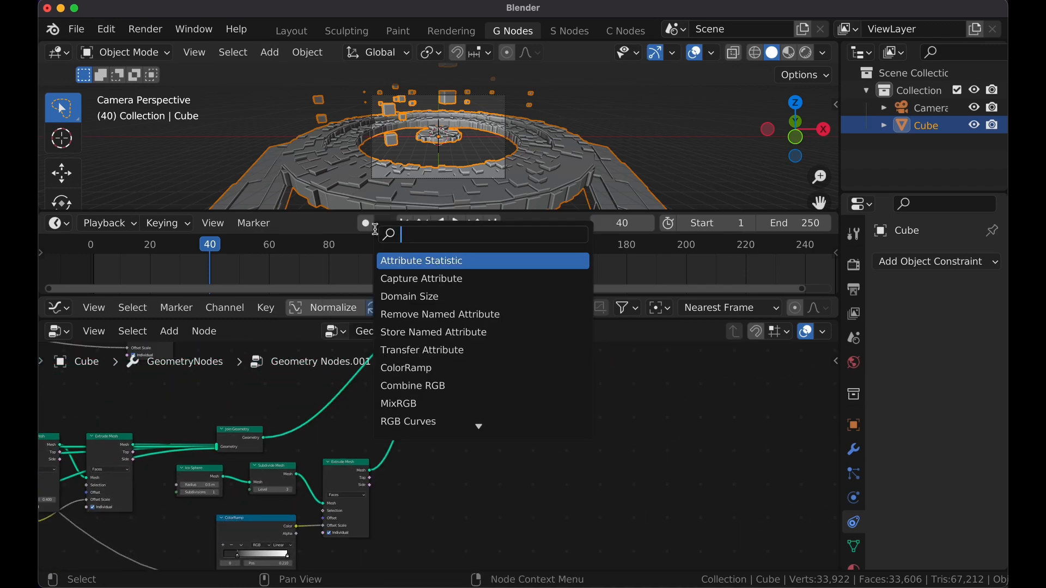
key(Return)
click(401, 484)
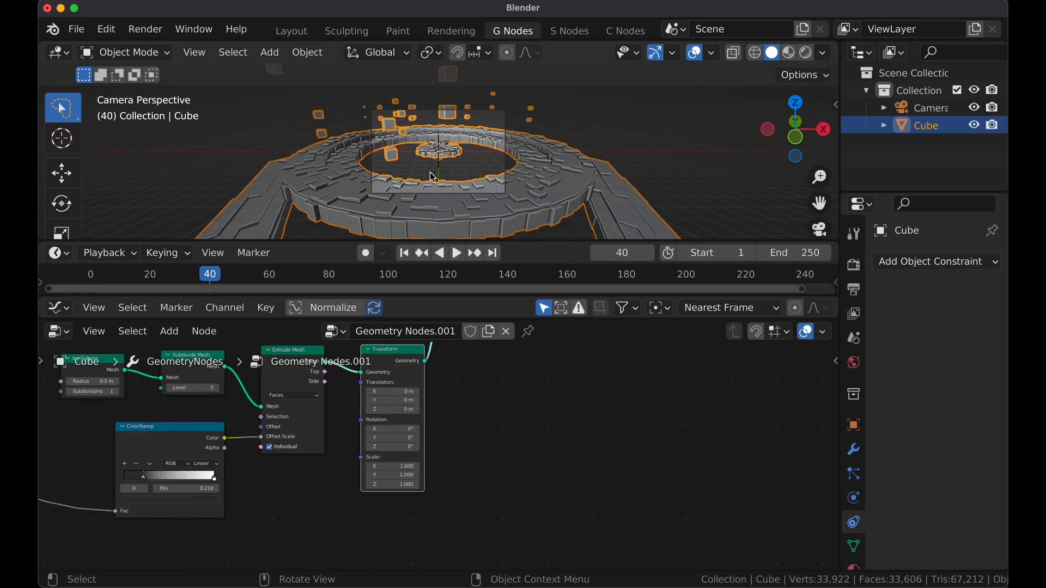
Step: Enlarge the camera view of the rings and turn off the viewport overlays
scroll(429, 160, up, 4)
scroll(429, 160, down, 1)
click(694, 54)
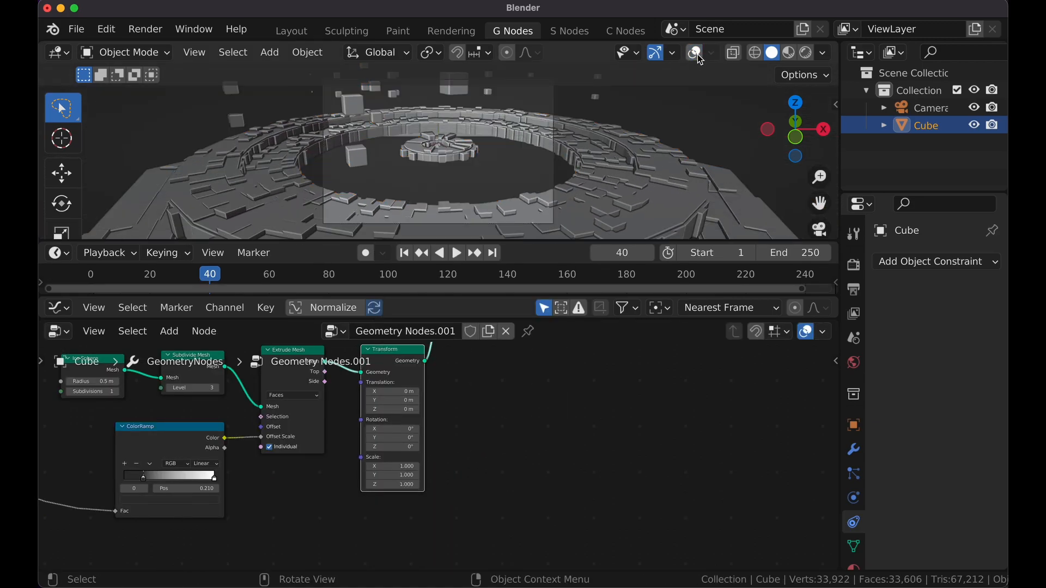
Step: Keyframe the ico sphere Transform's translation at frame 20 and again at frame 35 with a raised Z value
scroll(399, 446, up, 3)
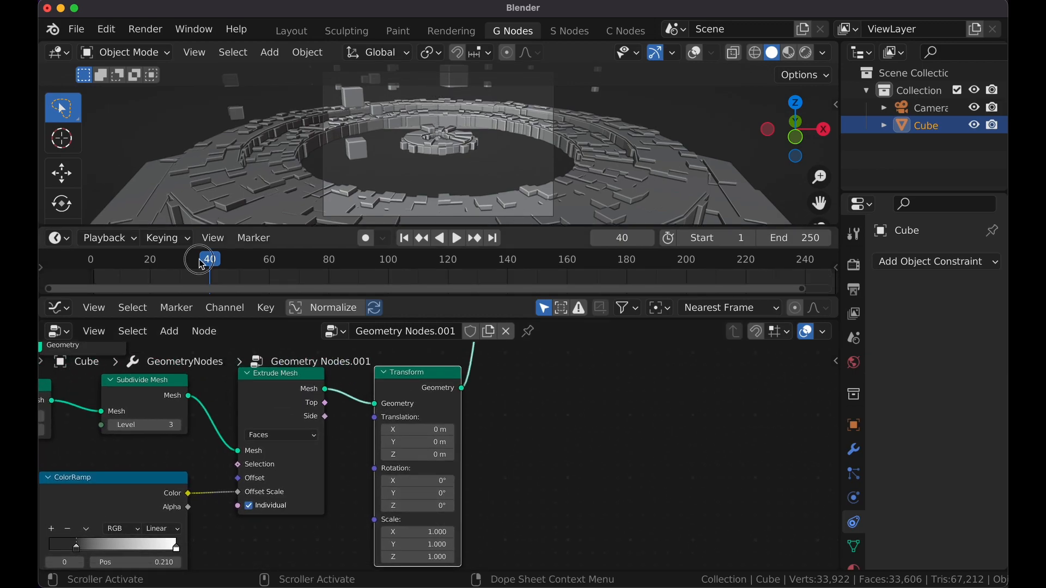
drag(199, 261, 152, 261)
key(i)
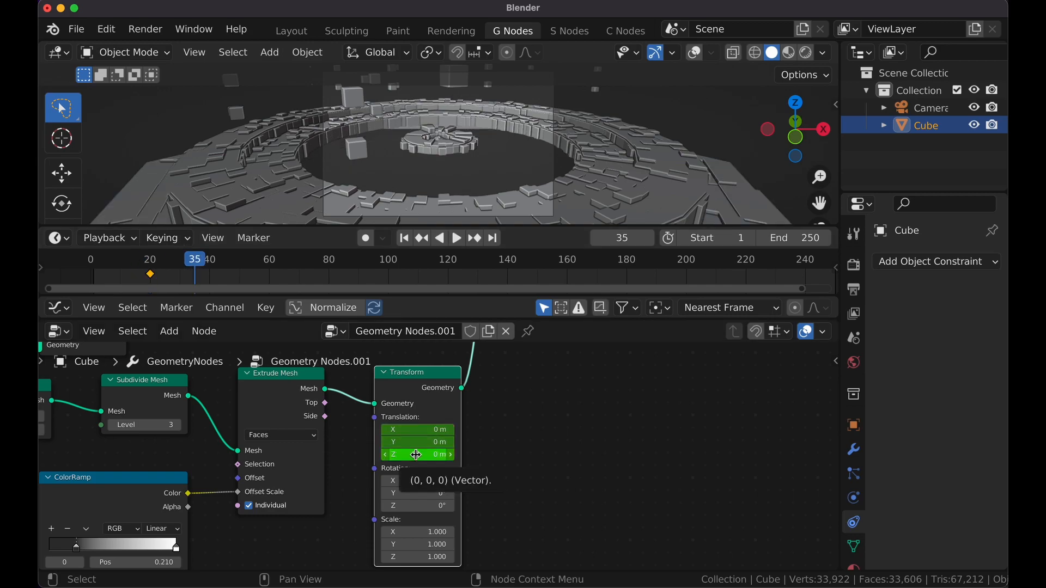
drag(413, 454, 428, 457)
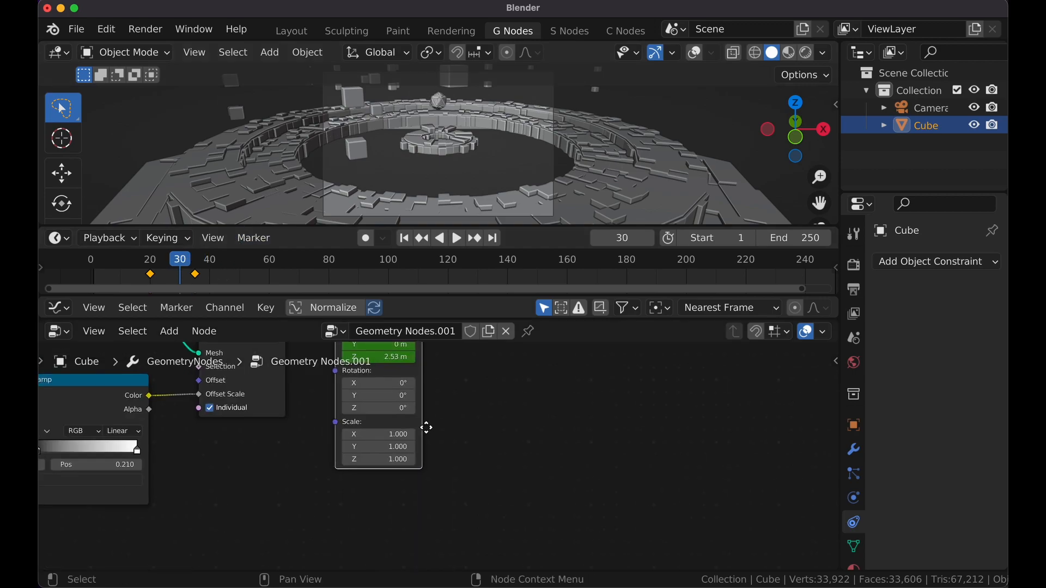
Step: Keyframe the ico sphere Transform's scale at frame 30 and again at frame 45 with 3 on all axes
middle_drag(420, 427, 443, 432)
scroll(427, 430, up, 4)
key(i)
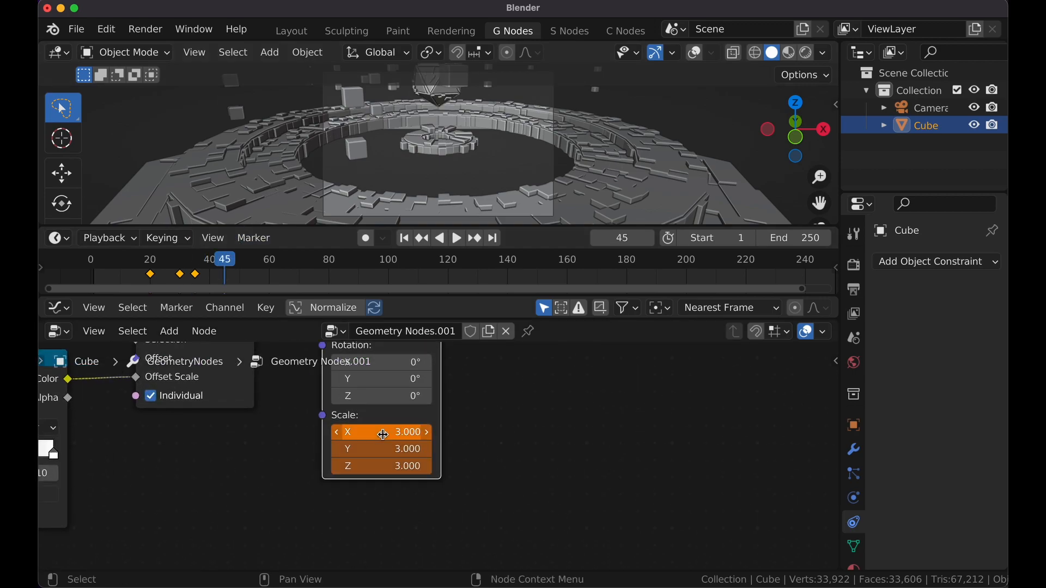
key(i)
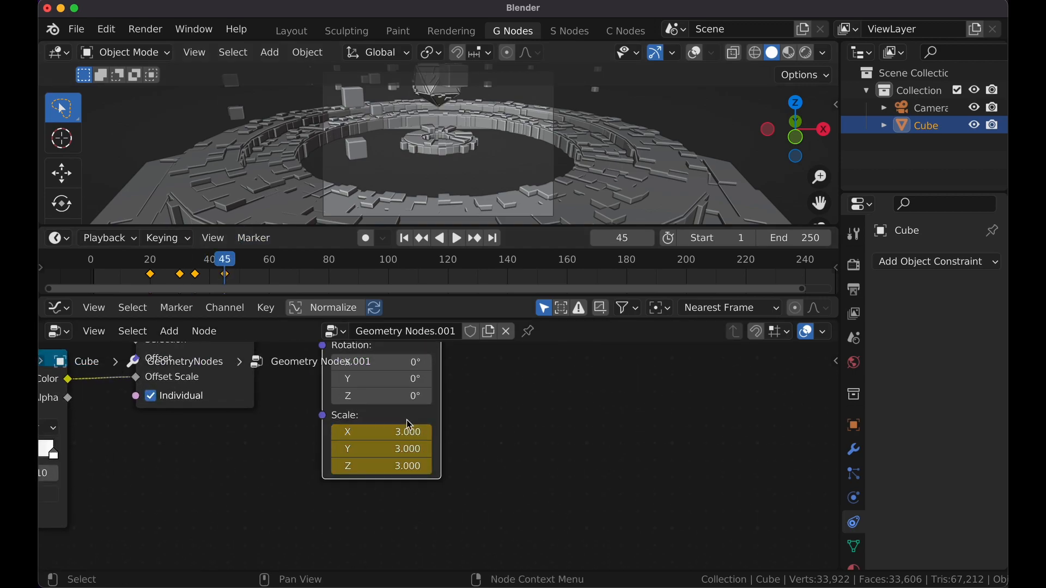
Step: Keyframe the ico sphere Transform's rotation at frame 20 with 0° and at frame 45 with X 228°, Y -160°, Z 735°
key(KP_Decimal)
key(space)
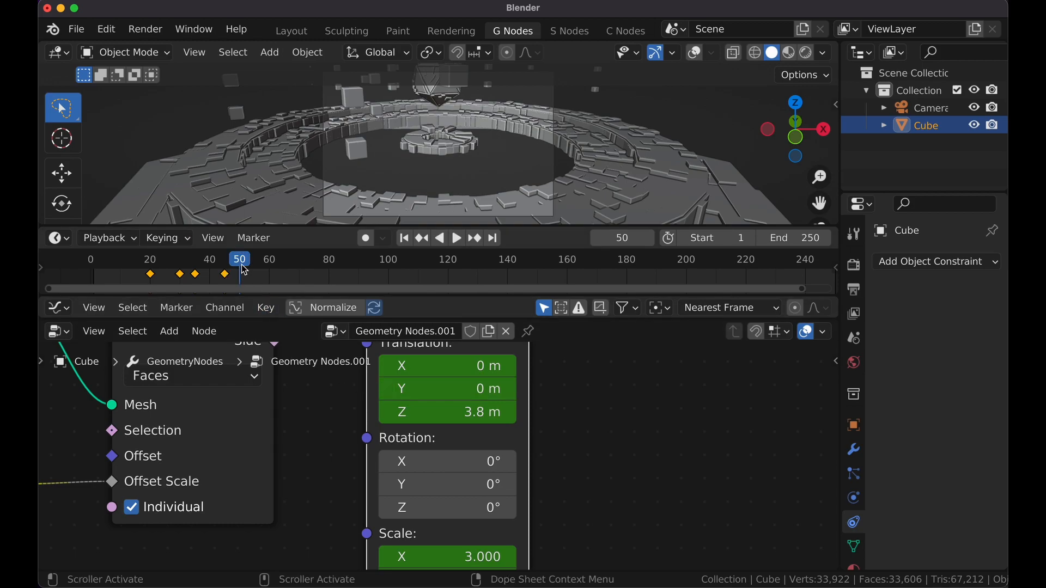
drag(245, 271, 150, 261)
scroll(368, 424, down, 3)
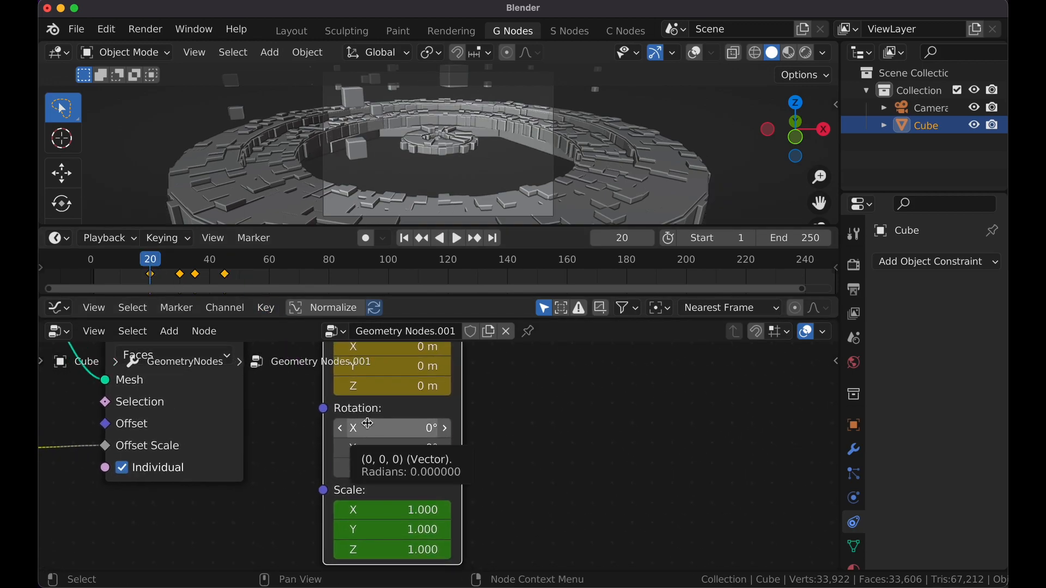
key(i)
click(225, 271)
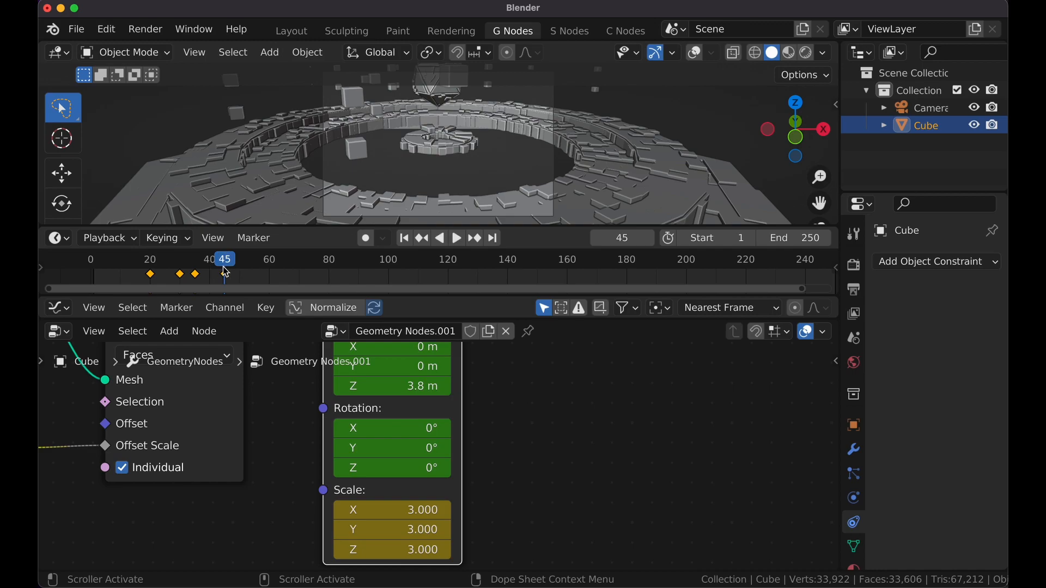
drag(381, 428, 414, 468)
key(i)
Step: Set the interpolation mode of the ico sphere Transform's selected keyframes to Bezier
right_click(218, 267)
mouse_move(218, 266)
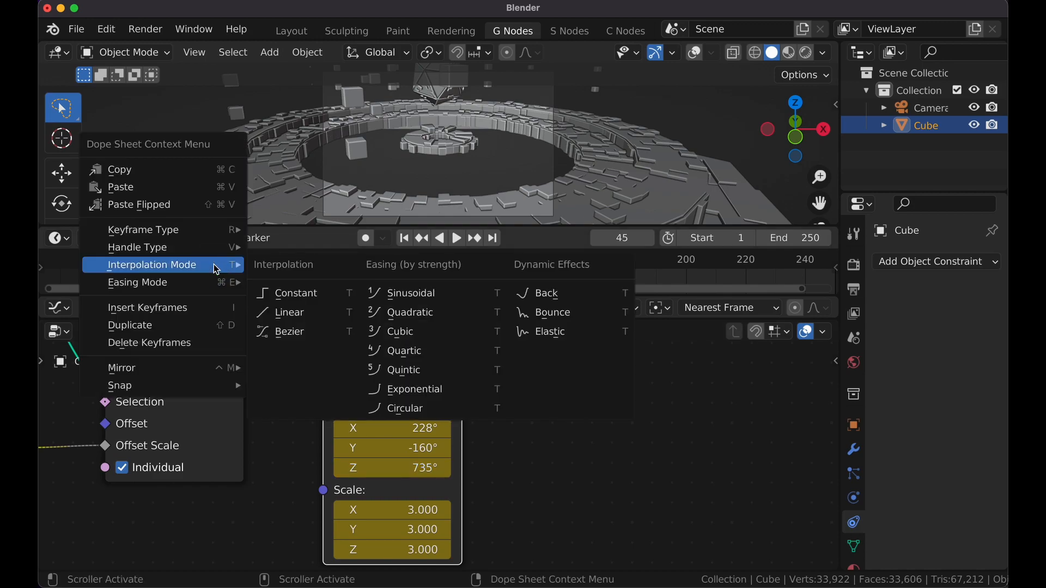
click(279, 333)
Step: Set the animation's end frame to 180 and keyframe the ico sphere Transform's rotation there with an increased Z angle
drag(230, 266, 390, 267)
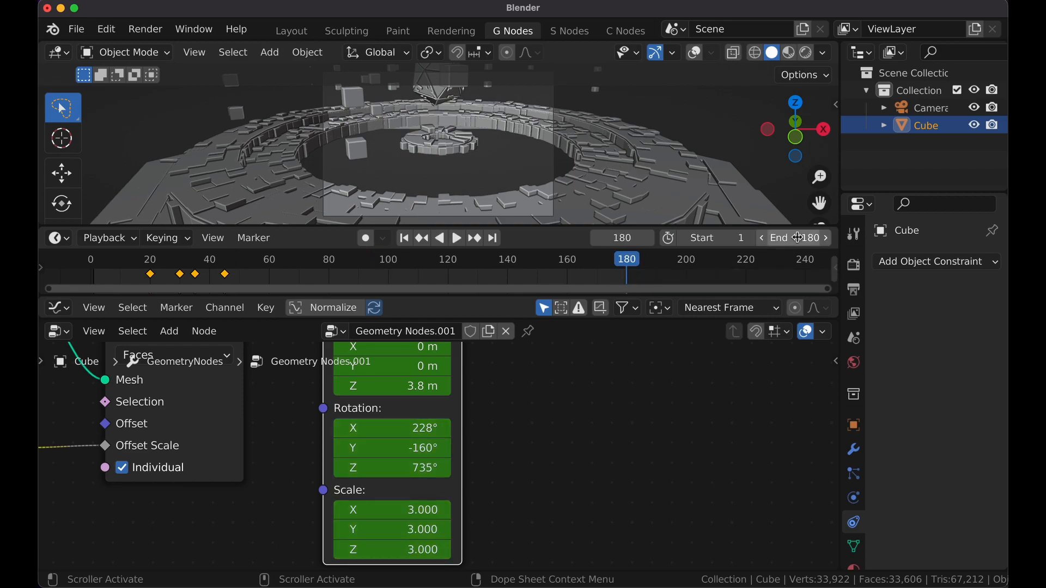
key(Return)
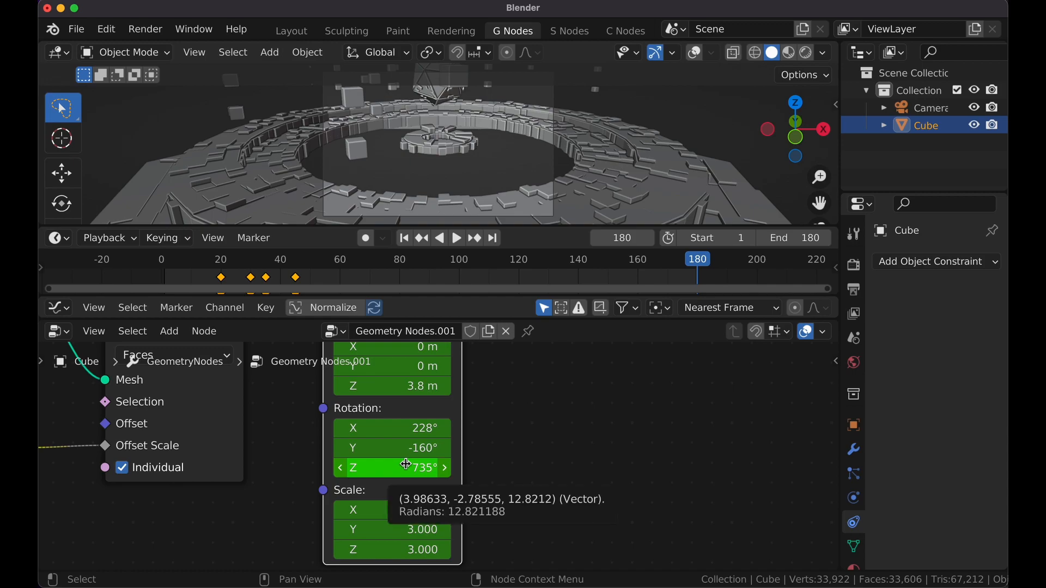
drag(404, 470, 407, 471)
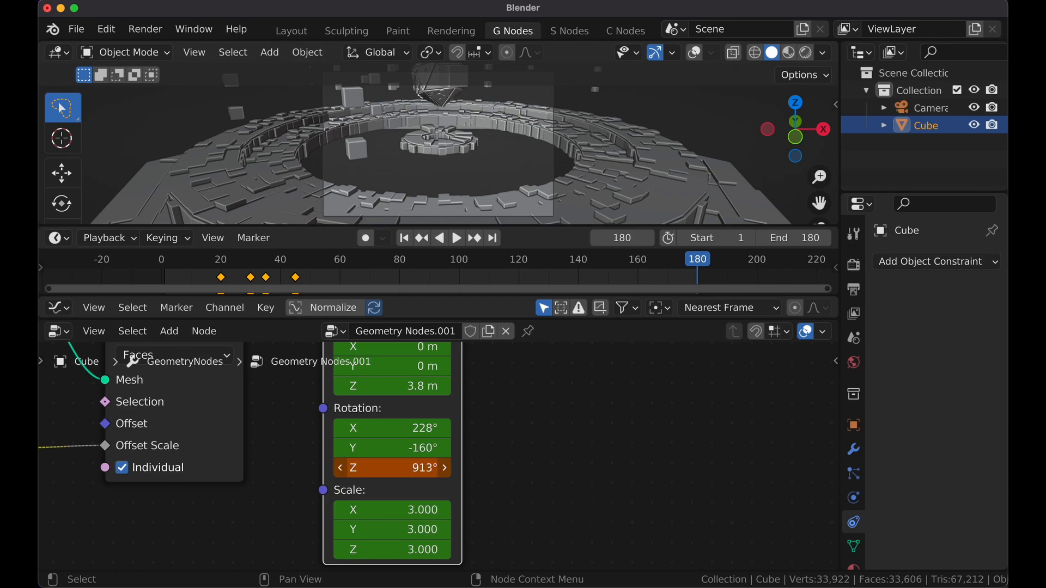
key(i)
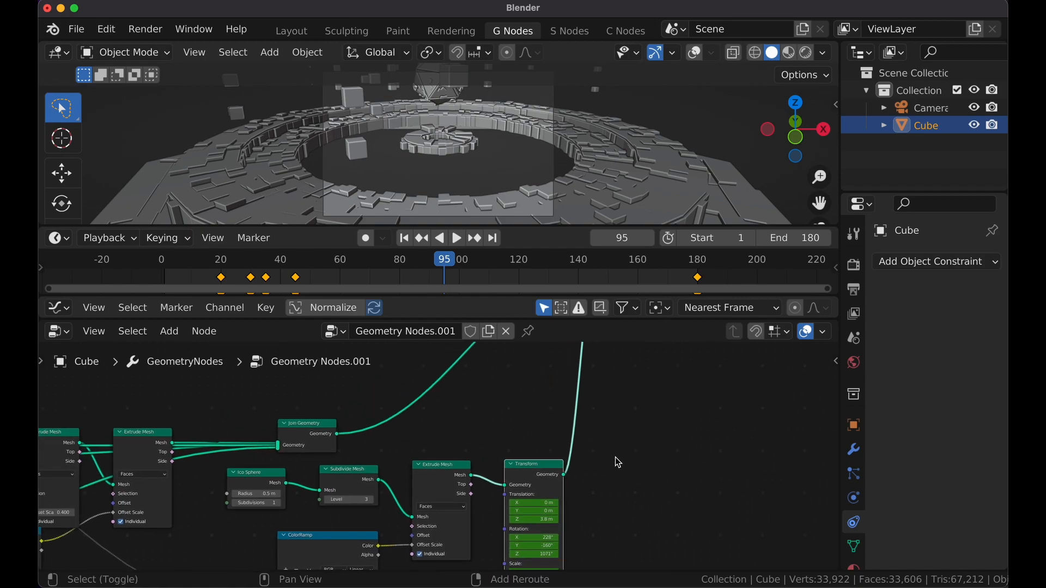
Step: Insert a copy of the Transform after the Join Geometry node above the ico sphere branch and reset its values to default
key(shift+d)
click(480, 468)
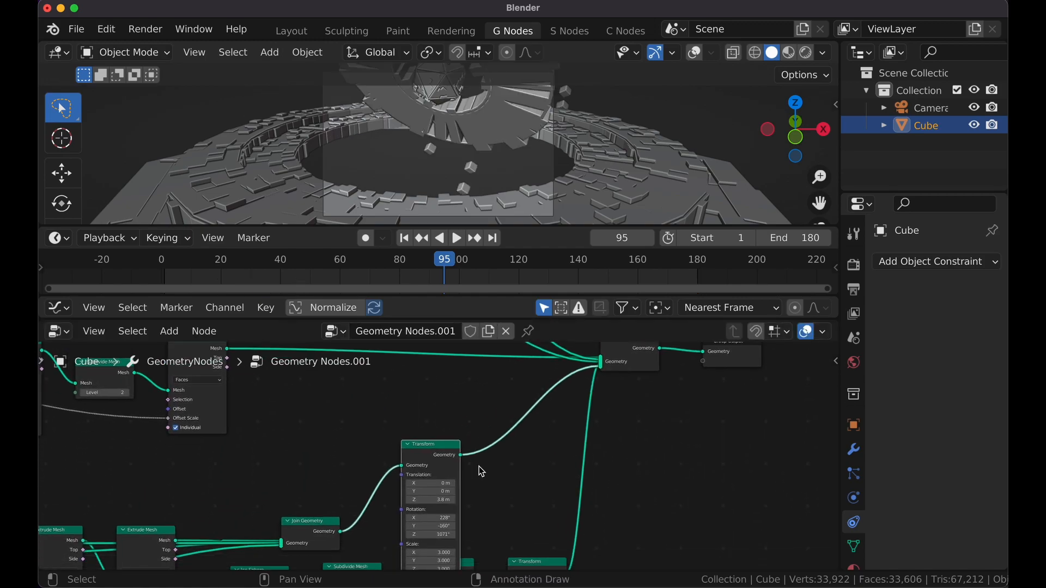
key(BackSpace)
drag(438, 453, 423, 422)
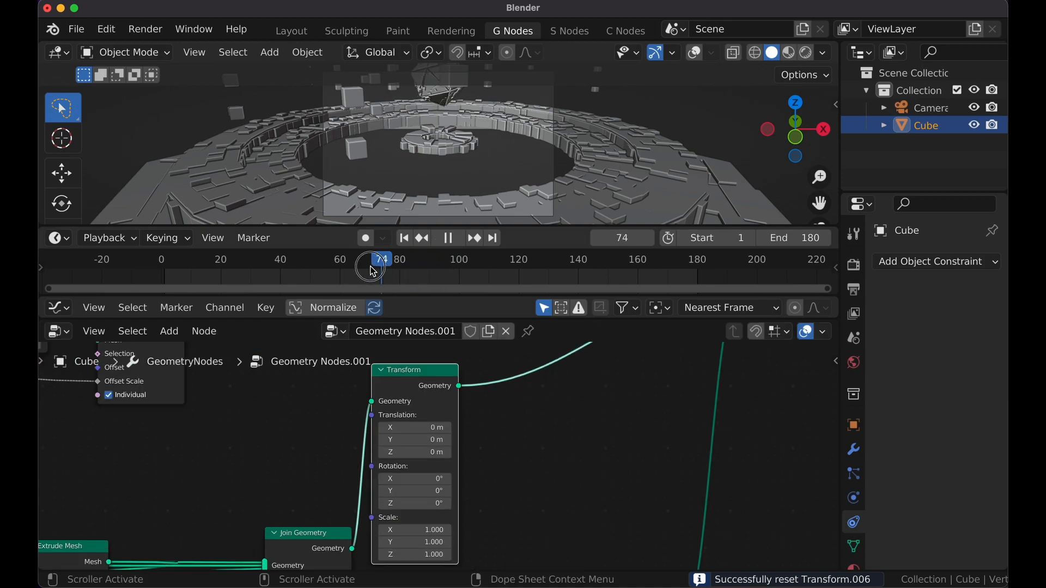
Step: Keyframe the new Transform's rotation at frame 2 with 0° and at frame 180 with Z 552°
drag(374, 271, 164, 267)
drag(164, 267, 168, 271)
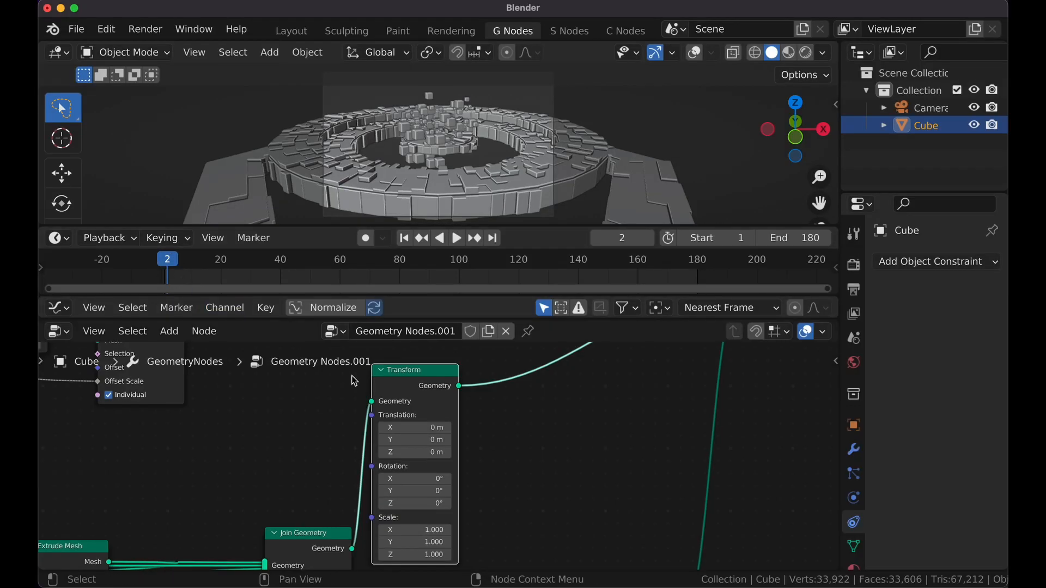
scroll(422, 494, up, 2)
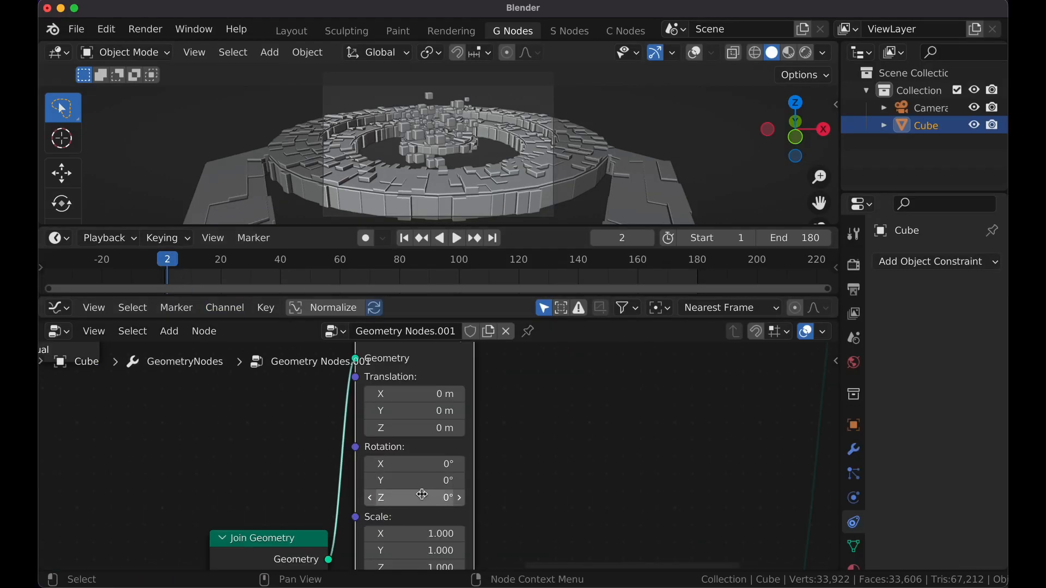
key(i)
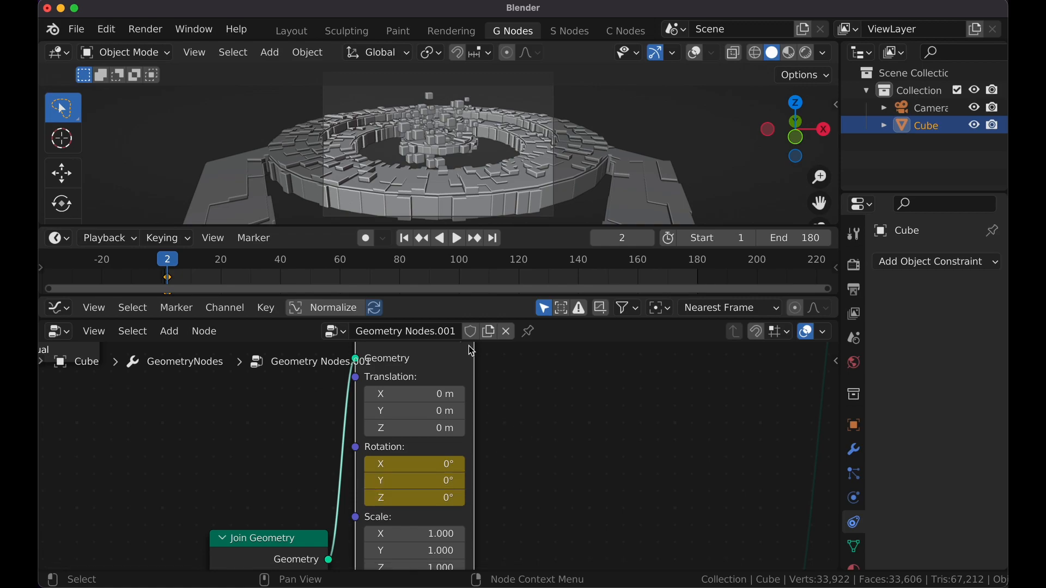
click(496, 238)
drag(403, 498, 463, 499)
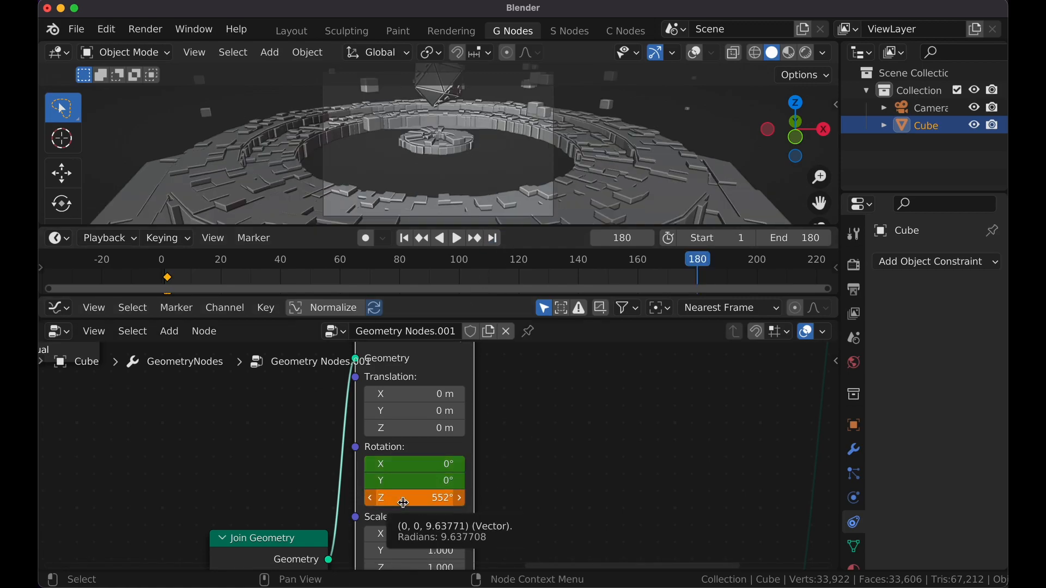
key(i)
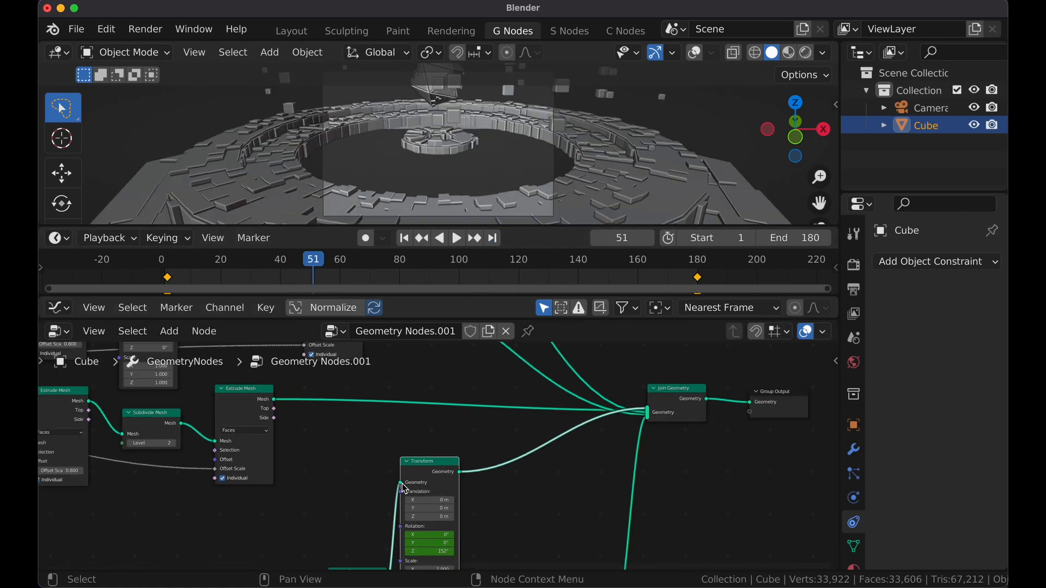
Step: Insert a copy of the Transform with zero rotation after the last Extrude Mesh node of the lowest ring branch
key(shift+d)
click(541, 354)
middle_drag(541, 353, 542, 446)
key(shift+d)
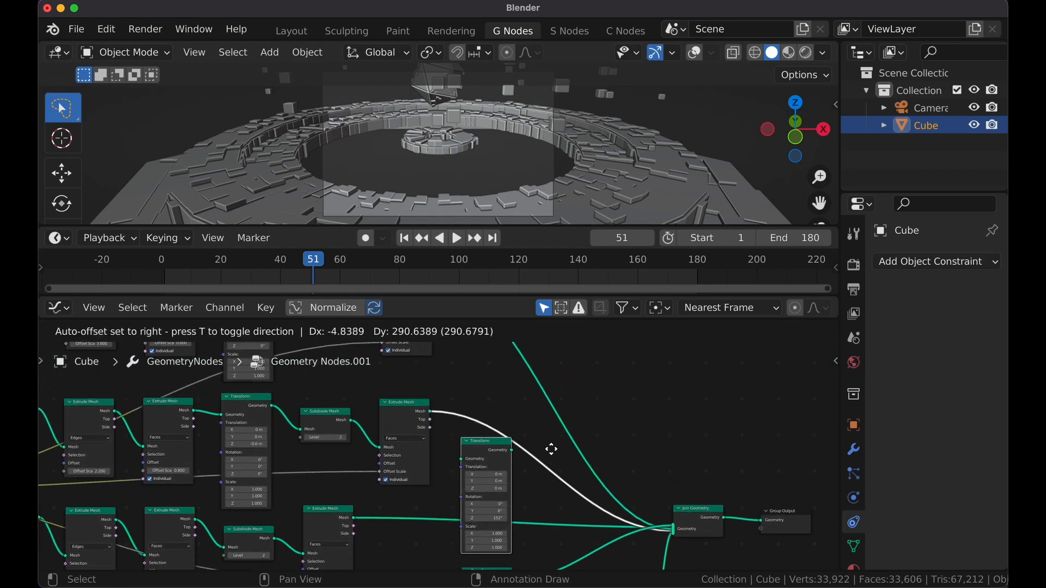
drag(209, 463, 223, 462)
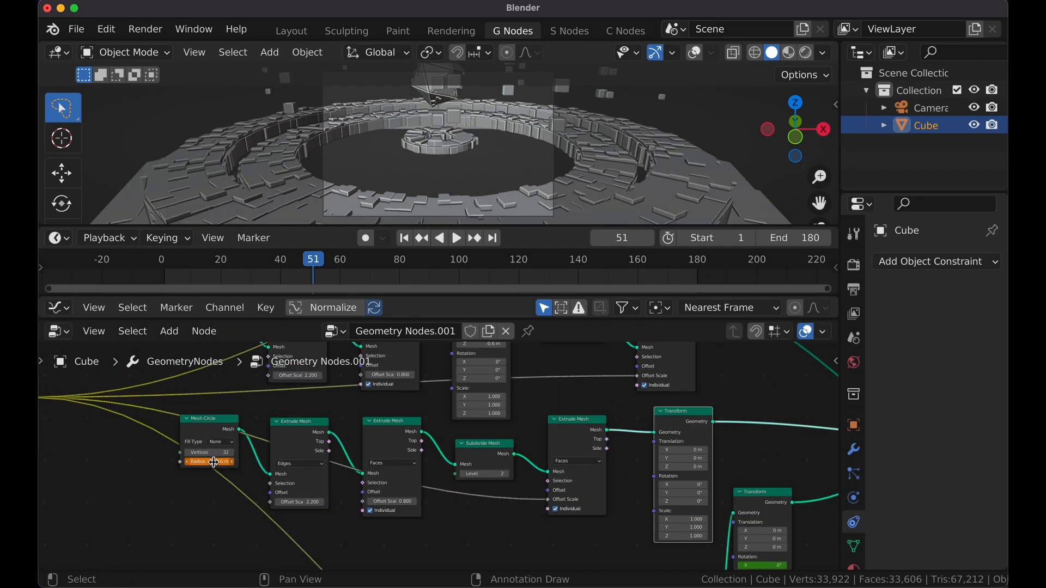
key(super+z)
Step: Keyframe the lowest ring Transform's rotation at frame 11 with 0° and at frame 180 with Z -203°, then play the animation
mouse_move(192, 262)
mouse_down()
mouse_move(178, 264)
mouse_move(198, 267)
mouse_up()
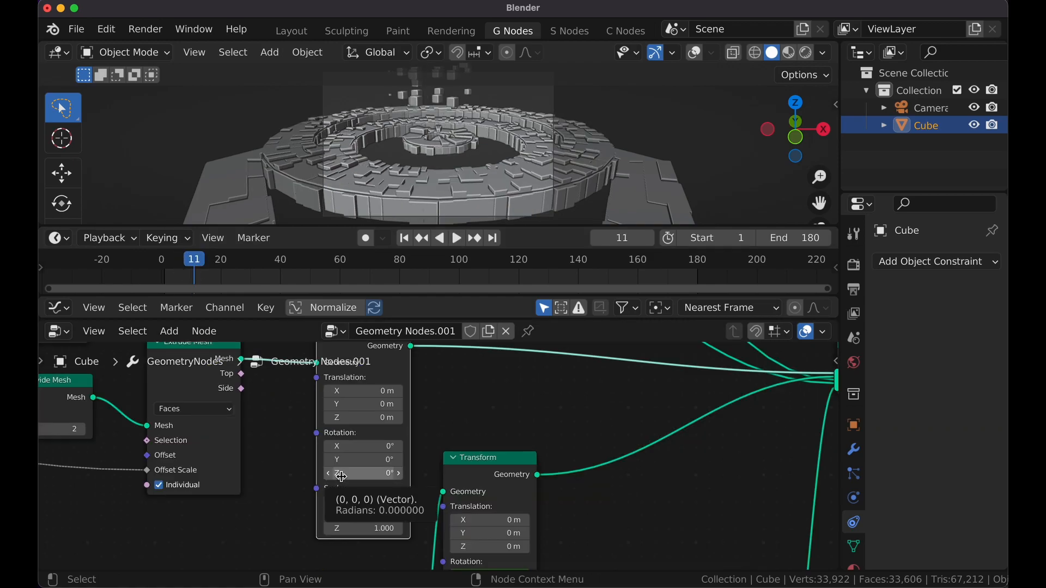
key(i)
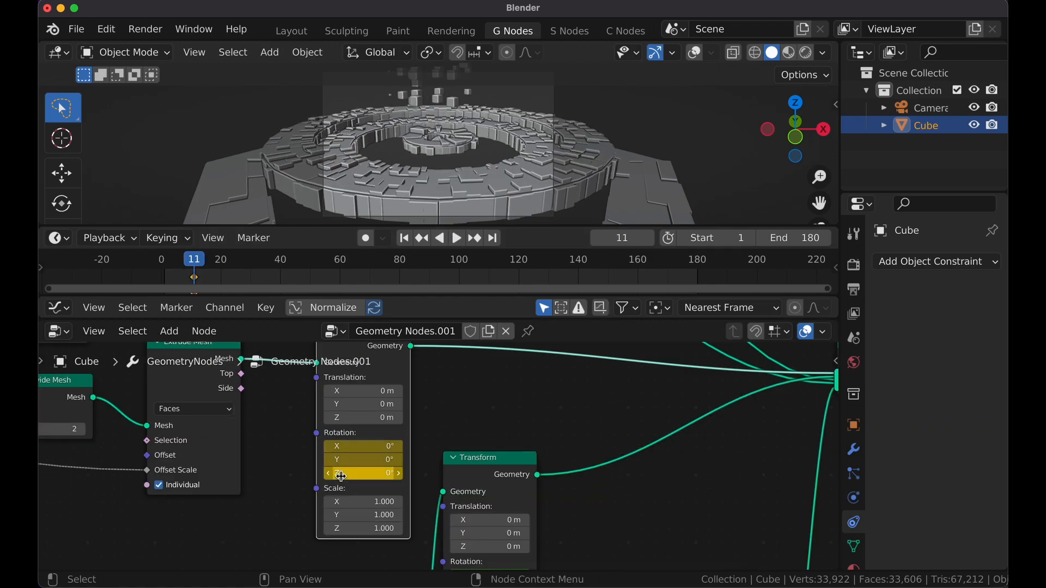
click(492, 239)
mouse_move(359, 473)
mouse_down()
mouse_move(297, 473)
mouse_move(359, 479)
mouse_up()
key(i)
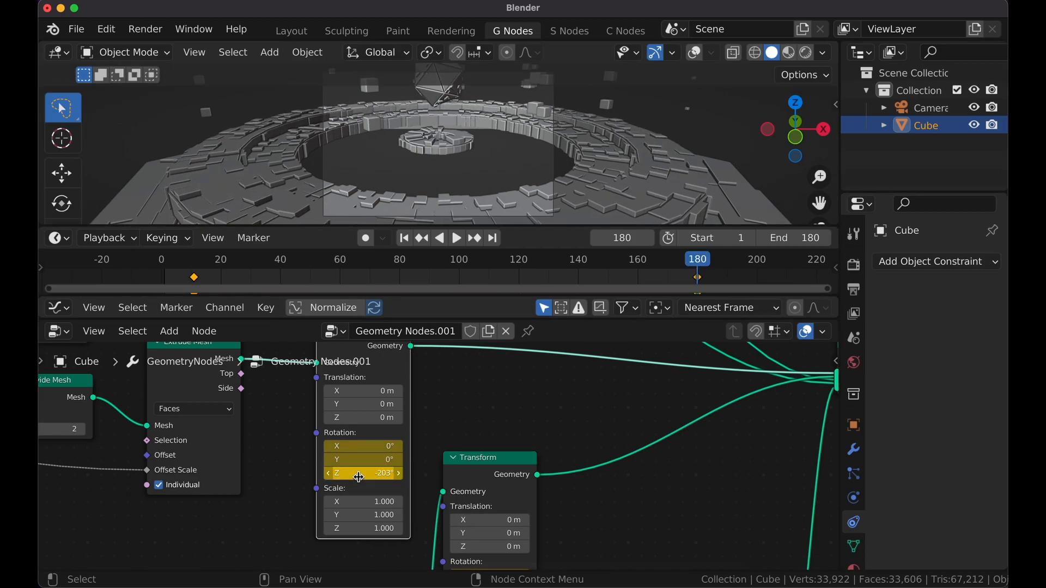
click(403, 239)
key(space)
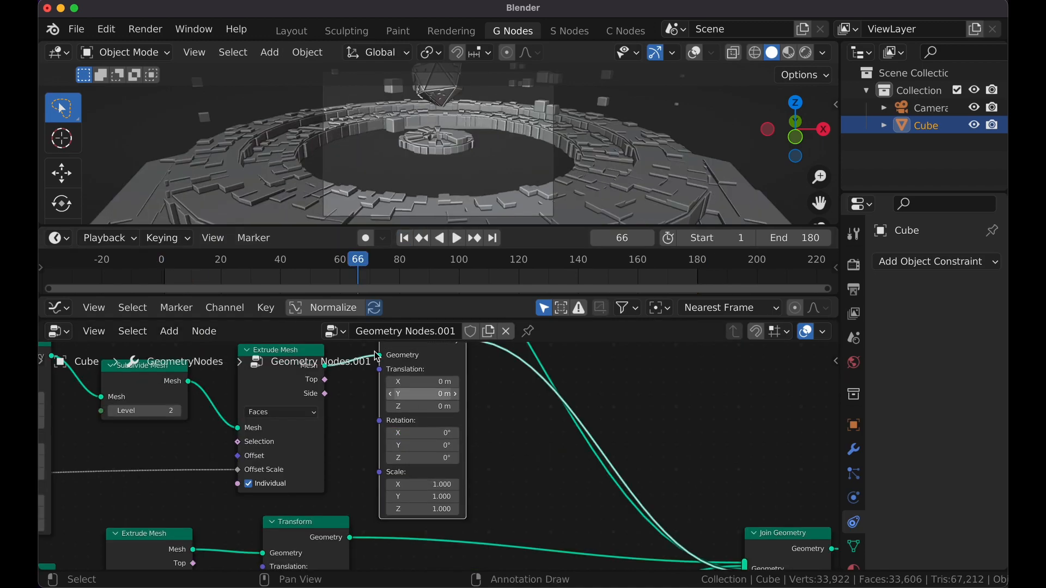
Step: Keyframe the middle ring branch's final Transform rotation at frame 14 with 0° and at frame 180 with a changed Z angle
click(178, 253)
drag(179, 253, 198, 246)
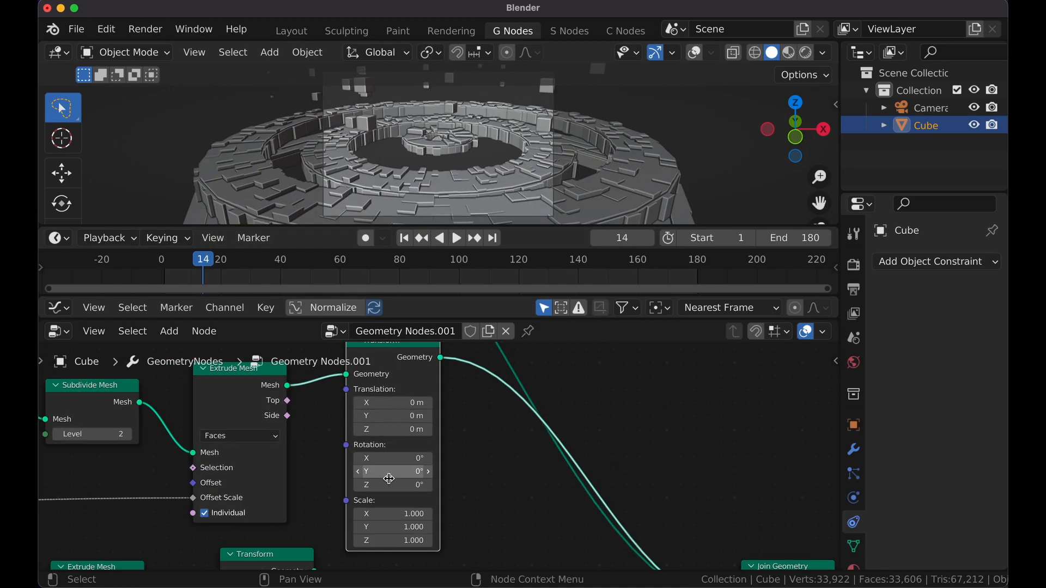
key(i)
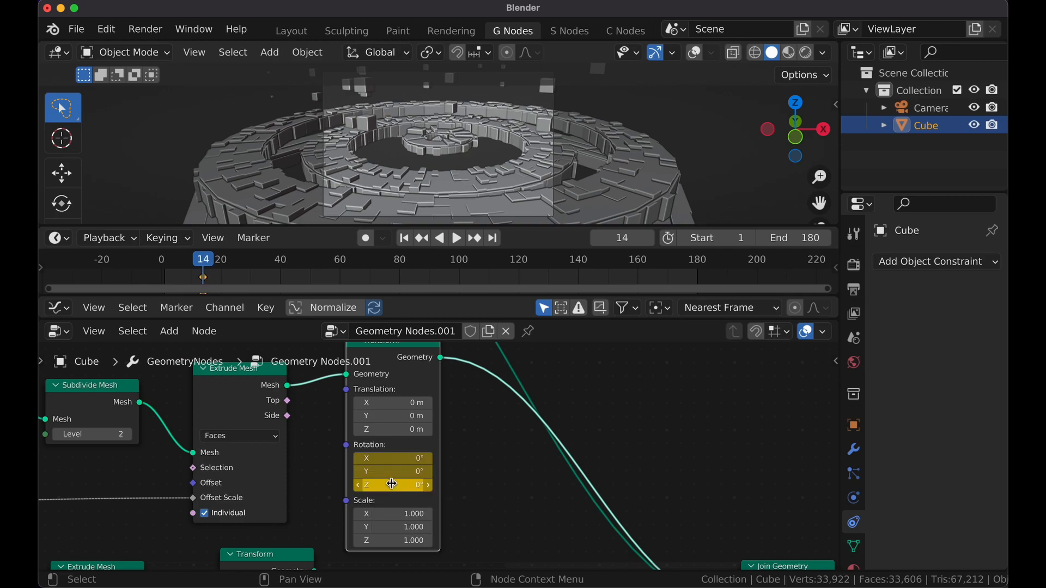
click(492, 240)
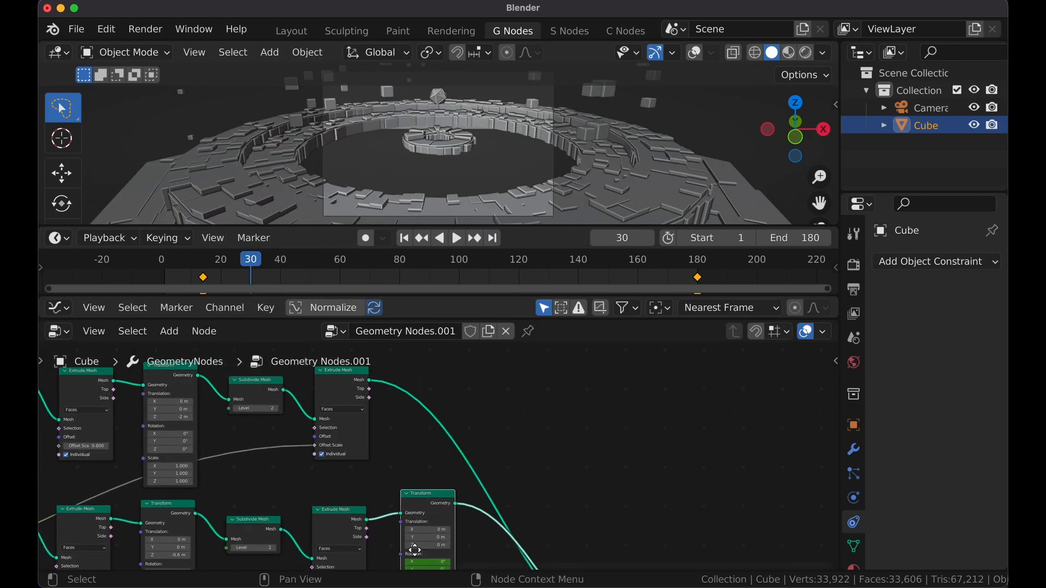
Step: Insert a copy of the Transform after the top ring branch's last Extrude Mesh node and set its Z rotation to 0°
scroll(431, 540, up, 2)
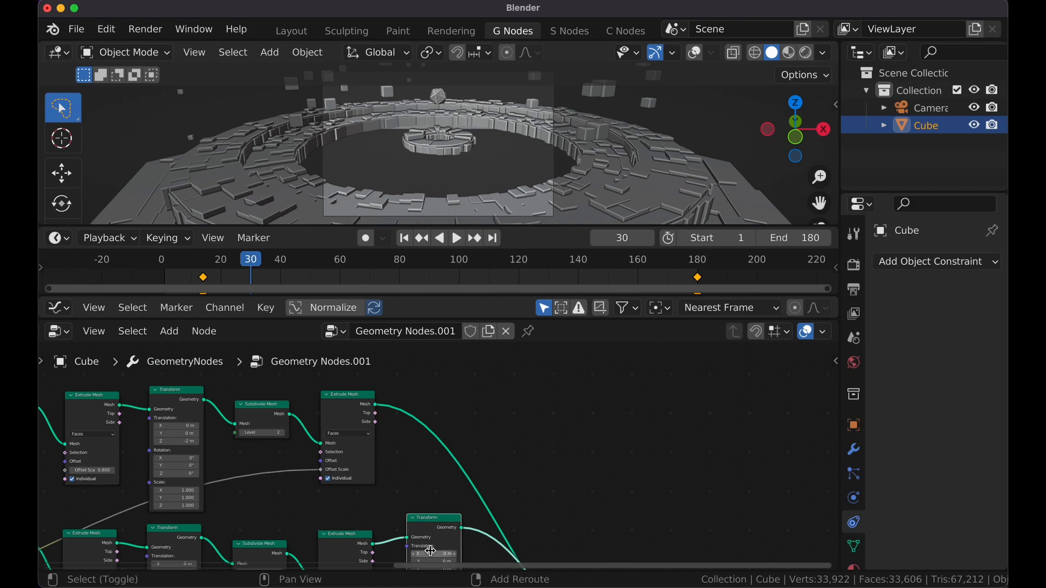
key(shift+d)
click(429, 396)
scroll(436, 446, up, 3)
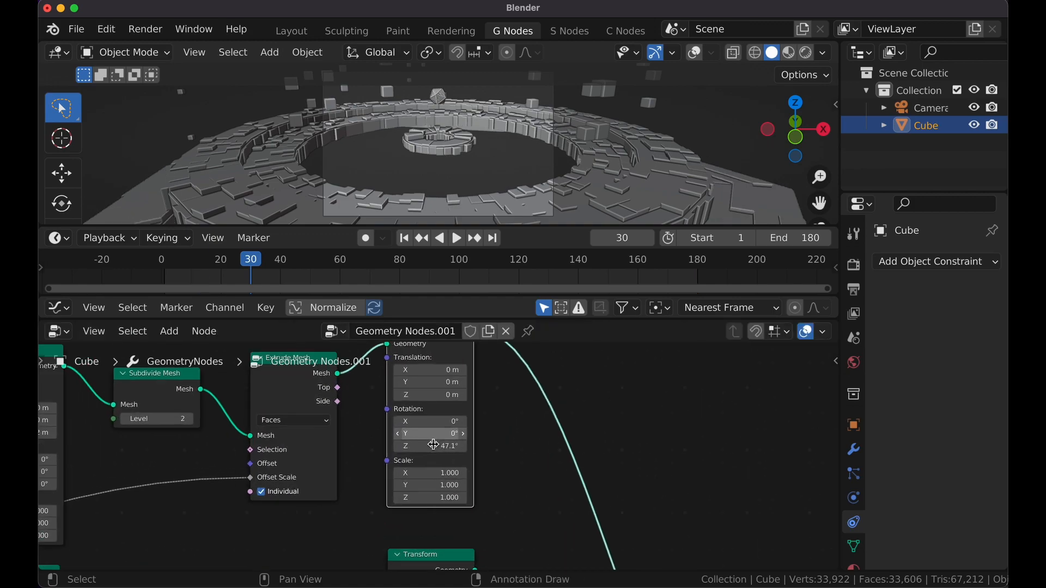
middle_drag(435, 447, 413, 421)
drag(428, 442, 431, 464)
text(0)
key(Return)
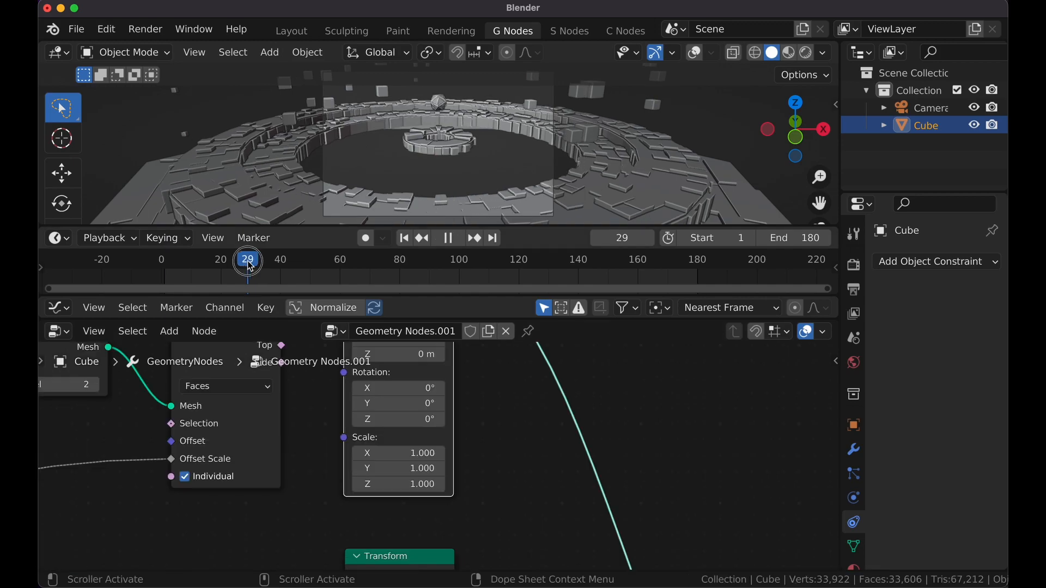
Step: Keyframe the top ring Transform's rotation at frame 20 with 0° and at frame 180 with Z -1141°, then play the animation
drag(247, 261, 233, 261)
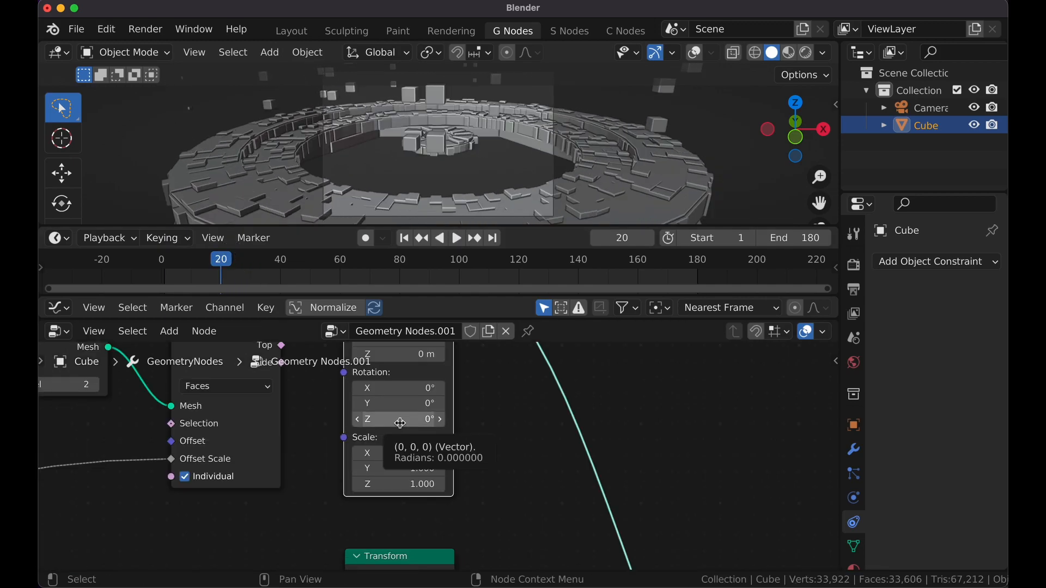
key(i)
click(492, 237)
drag(429, 420, 163, 420)
key(i)
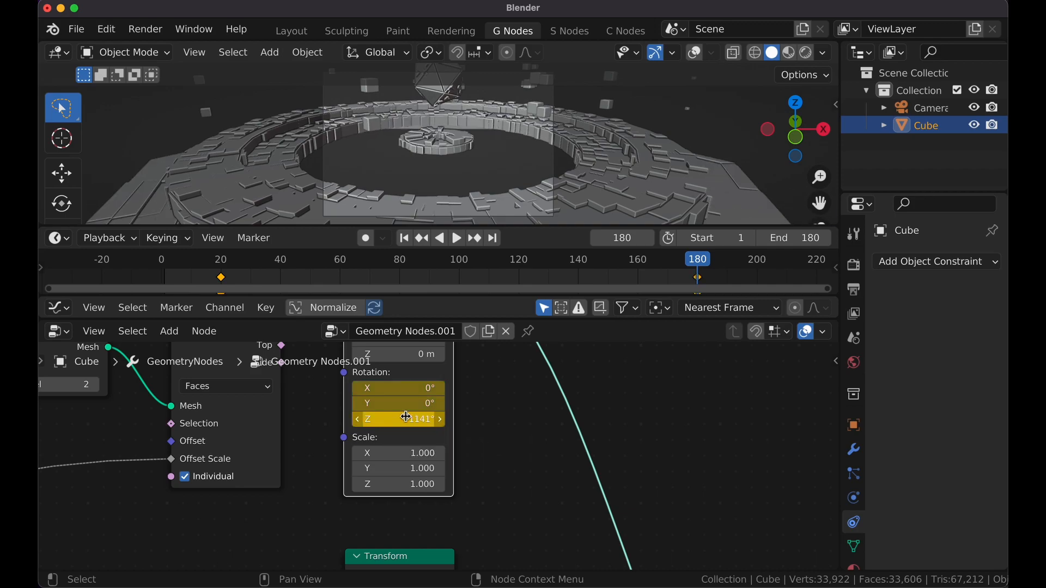
click(404, 239)
key(space)
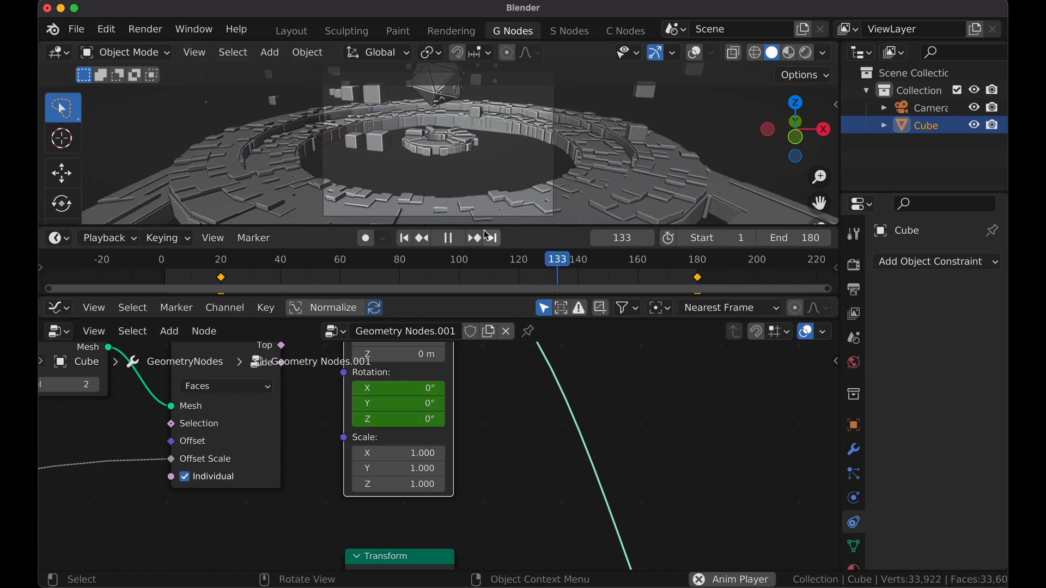
key(space)
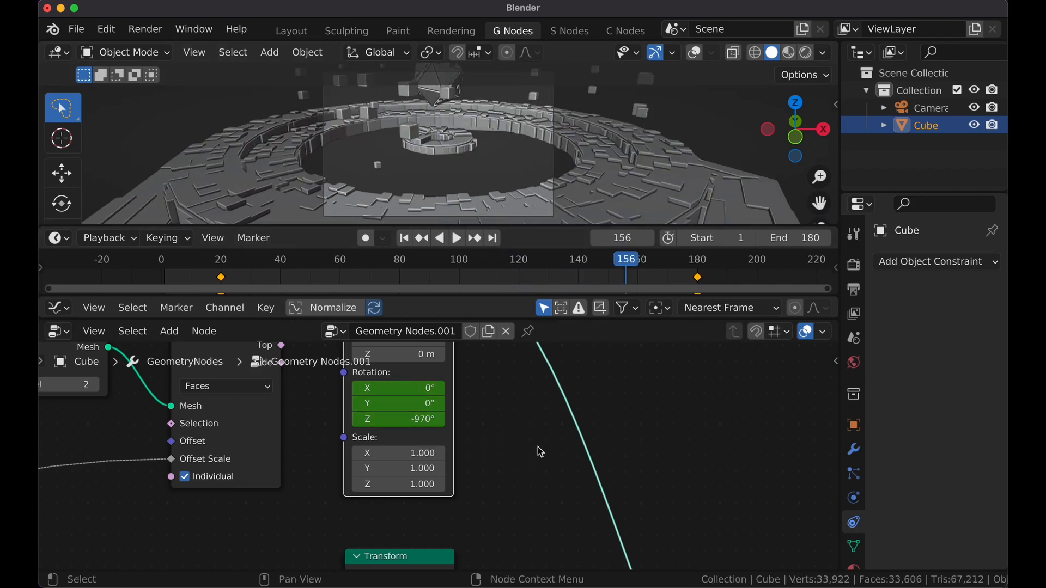
Step: Insert a Set Material node after the final Transform of the top ring branch
scroll(526, 458, down, 6)
scroll(528, 462, down, 4)
scroll(425, 427, down, 3)
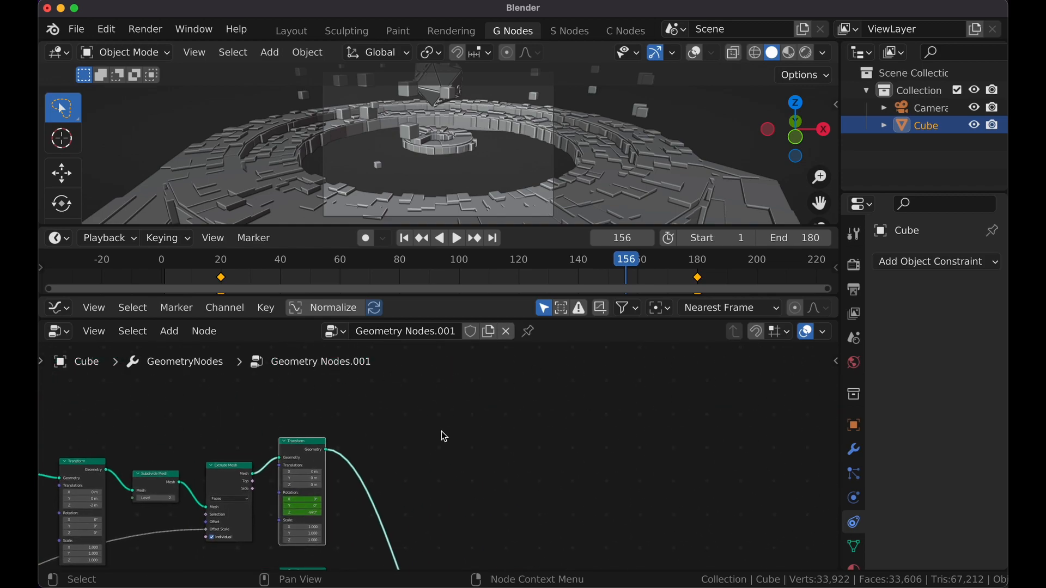
key(shift+a)
text(set)
key(Down)
key(Down)
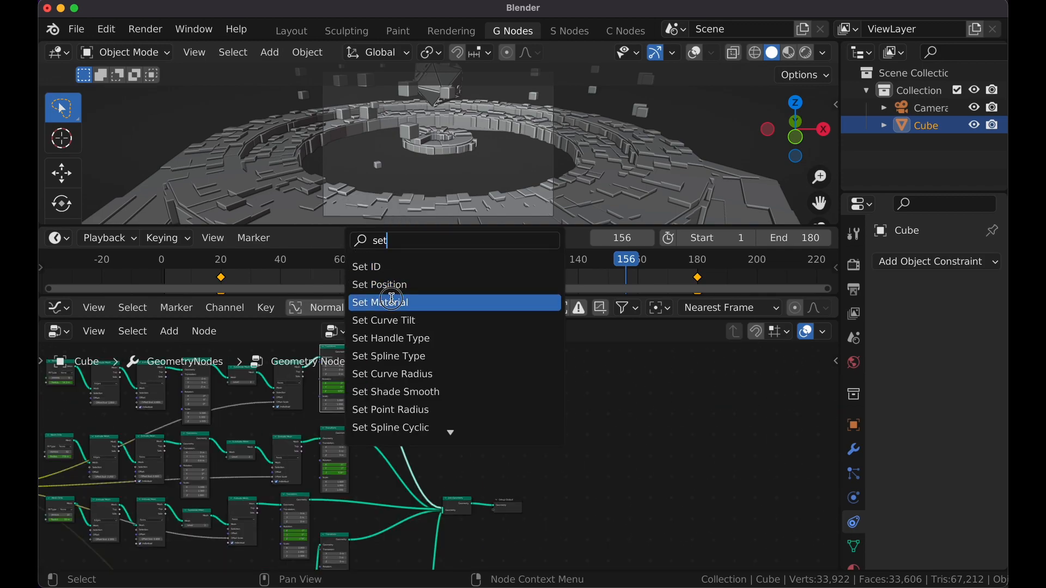
key(Return)
click(400, 411)
Step: Insert copies of the Set Material node at the ends of the middle ring, lowest ring, joined-geometry and ico sphere branches
key(shift+d)
click(400, 488)
key(shift+d)
click(389, 462)
key(shift+d)
click(385, 492)
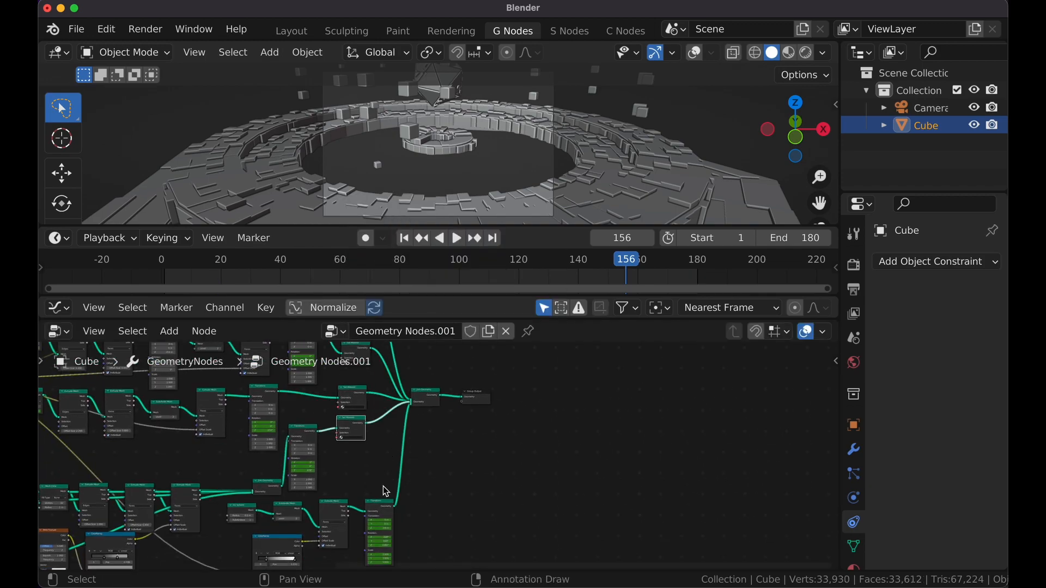
key(shift+d)
click(461, 507)
scroll(453, 454, up, 3)
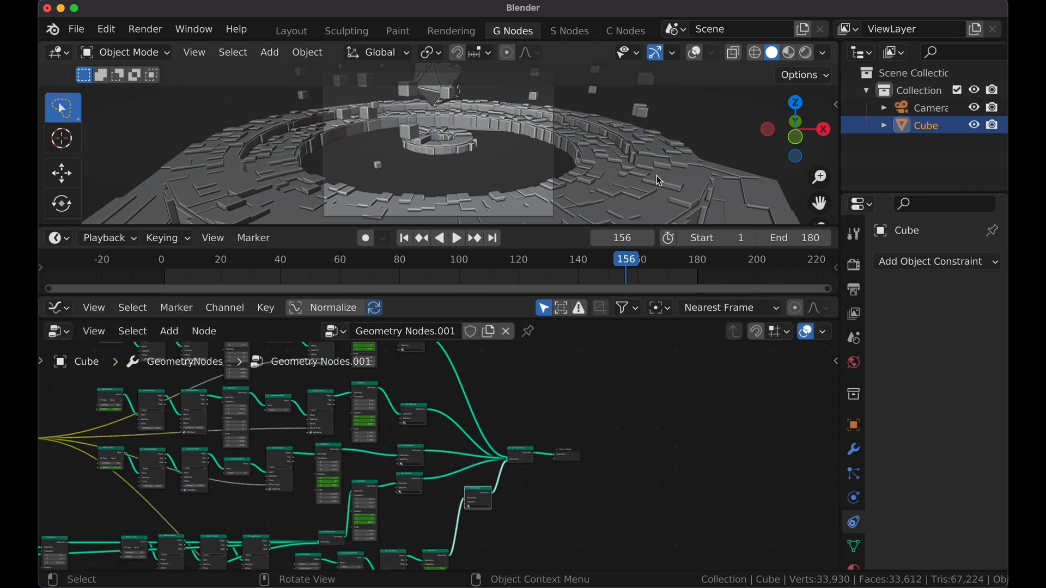
Step: Add the Blocks material from the Metal category of the Realtime Materials library to the cube object
click(694, 52)
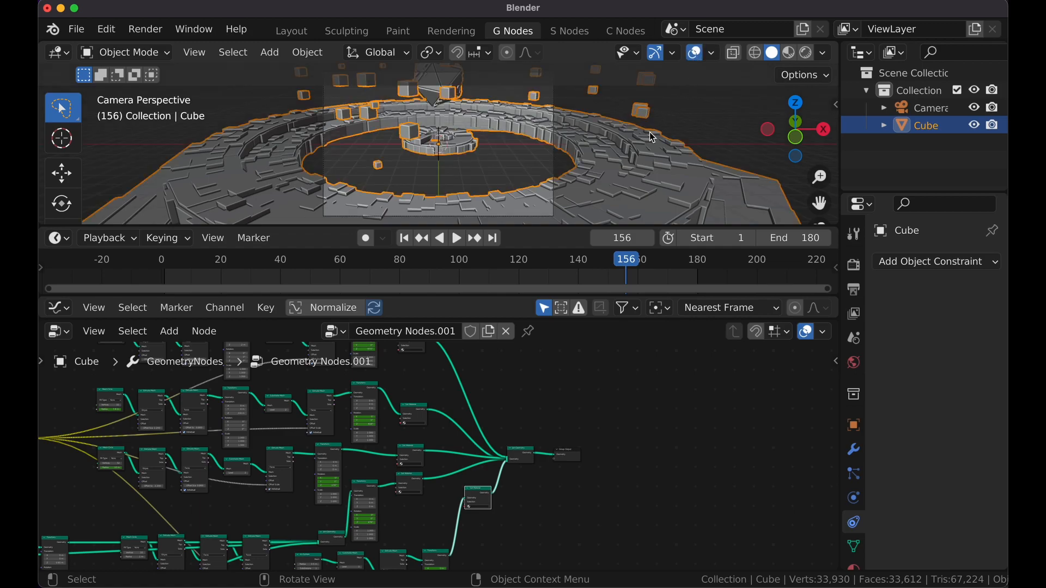
key(n)
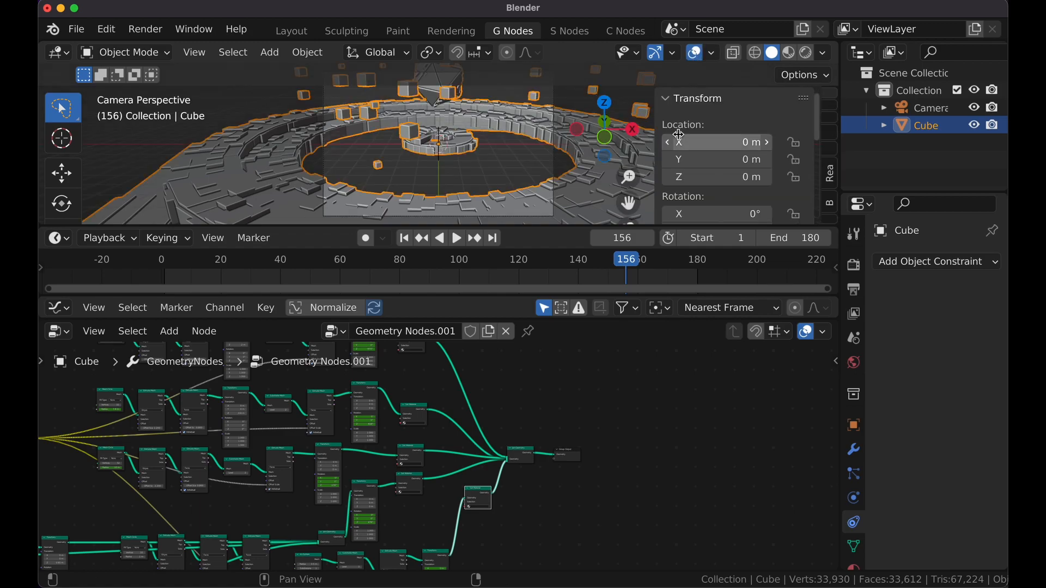
click(828, 179)
click(725, 124)
click(692, 296)
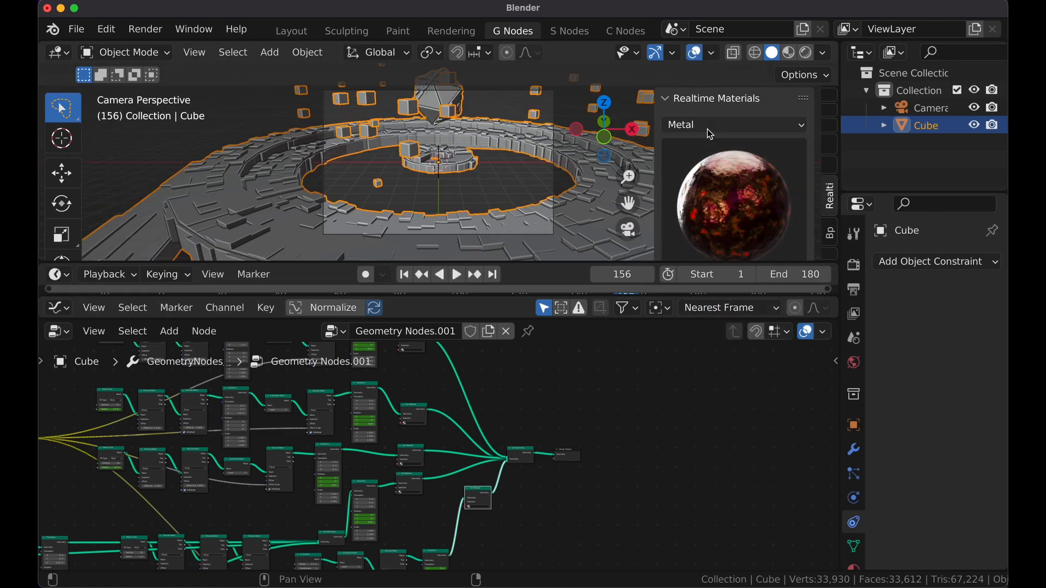
click(727, 203)
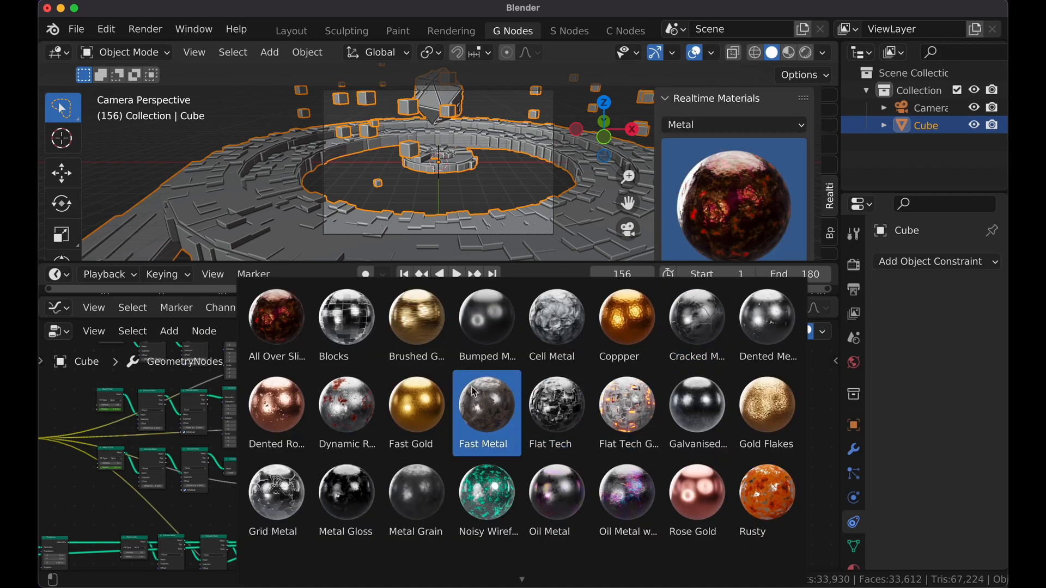
click(348, 327)
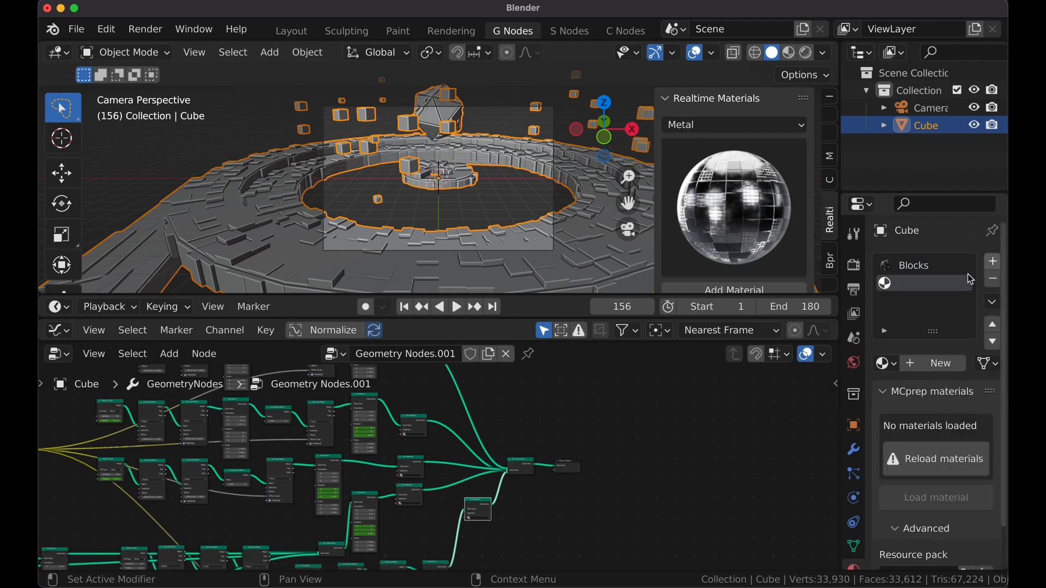
Step: Add the library's Bumped Metal material to the cube object in a second material slot
click(730, 218)
click(487, 319)
click(766, 290)
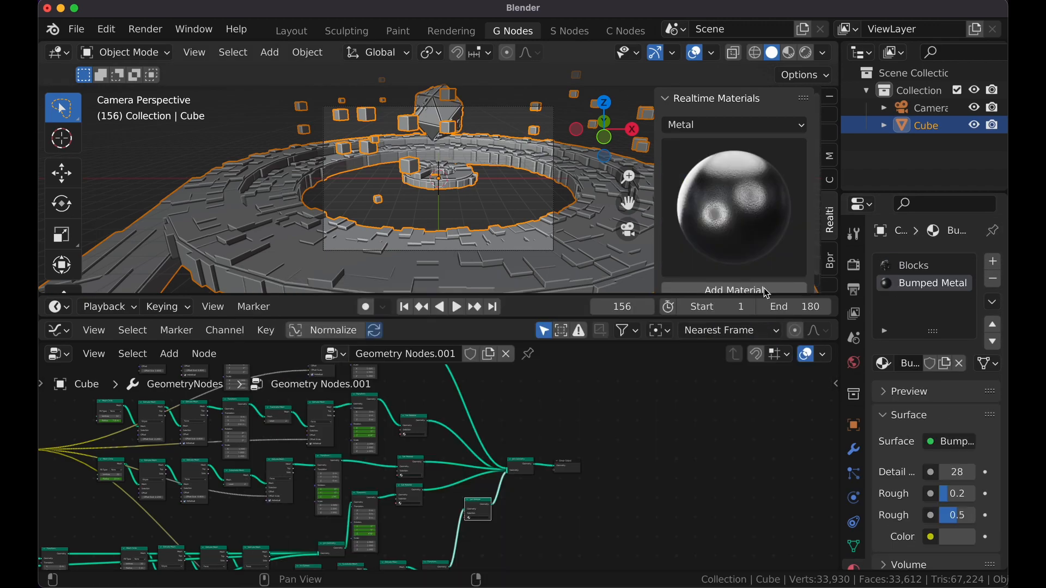
key(n)
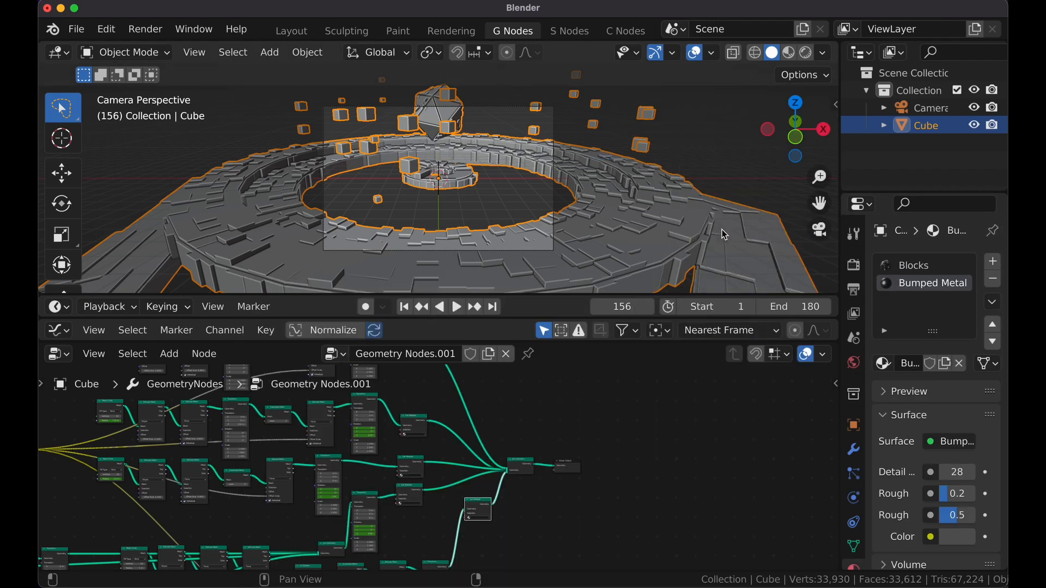
Step: Create a third material named Lights with an Emission surface and a bright cyan-blue color
click(993, 263)
click(933, 364)
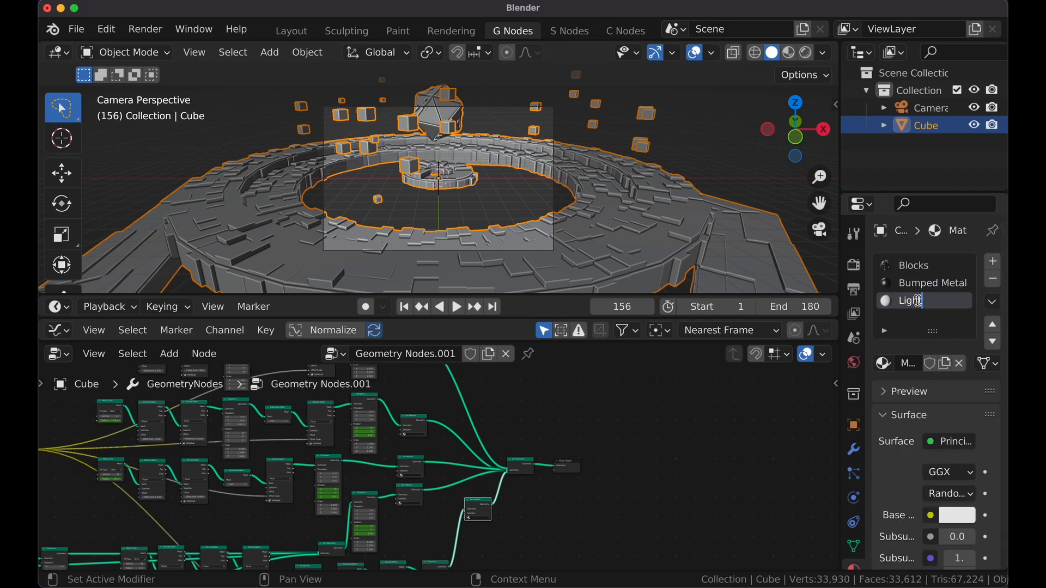
click(941, 441)
click(626, 93)
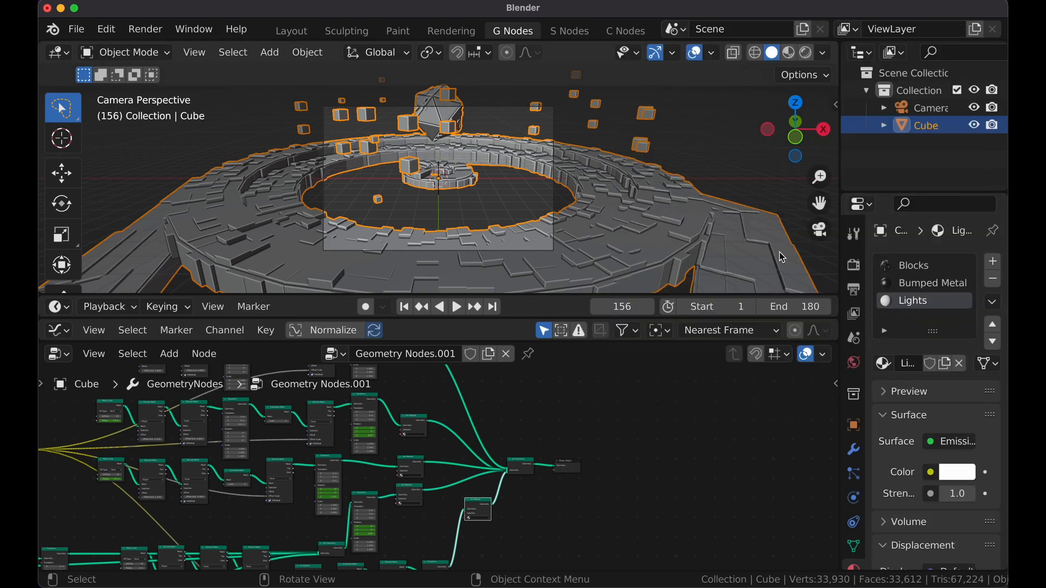
click(958, 472)
click(893, 232)
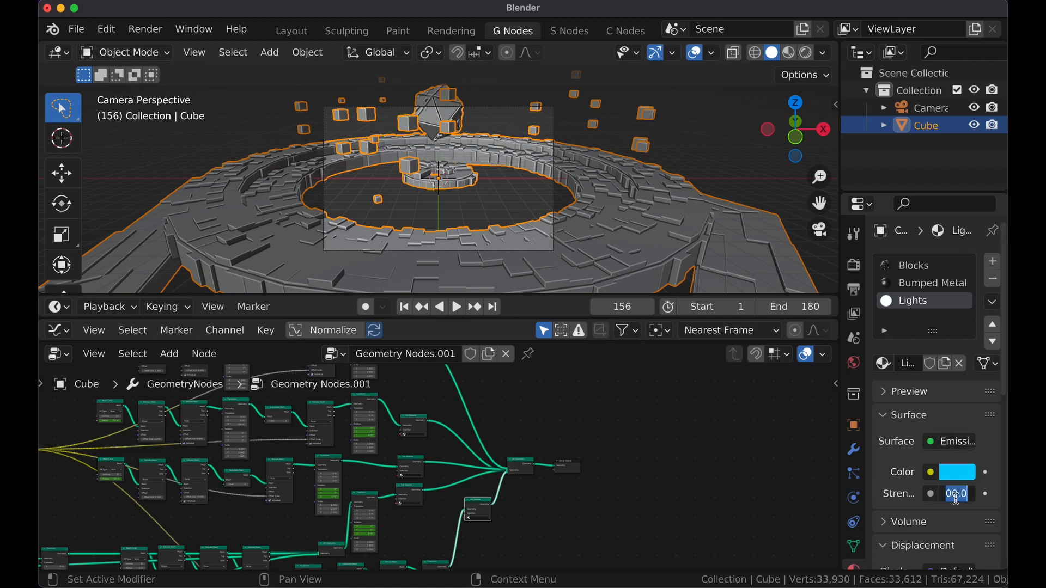
Step: Create a fourth material slot with a new material named Core
click(995, 263)
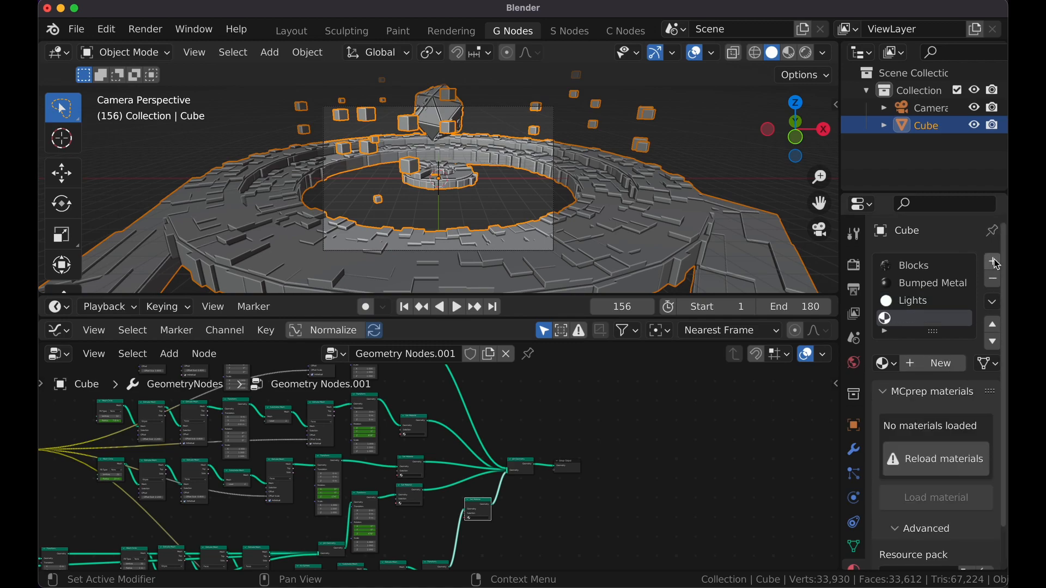
click(936, 366)
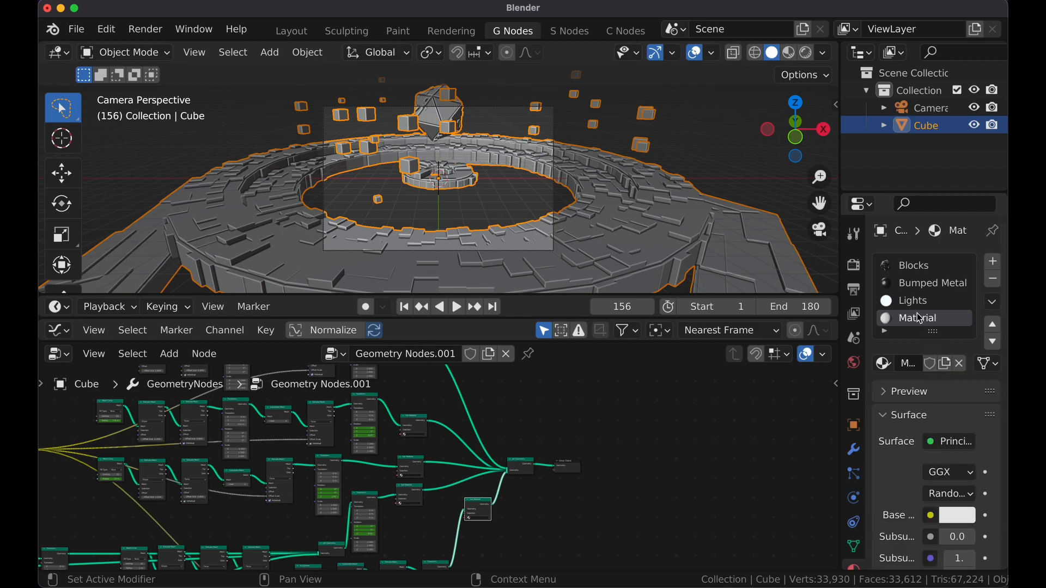
text(C)
Step: Assign the Blocks material to the Set Material nodes at the ends of the ring branches
scroll(583, 460, up, 2)
scroll(473, 494, up, 3)
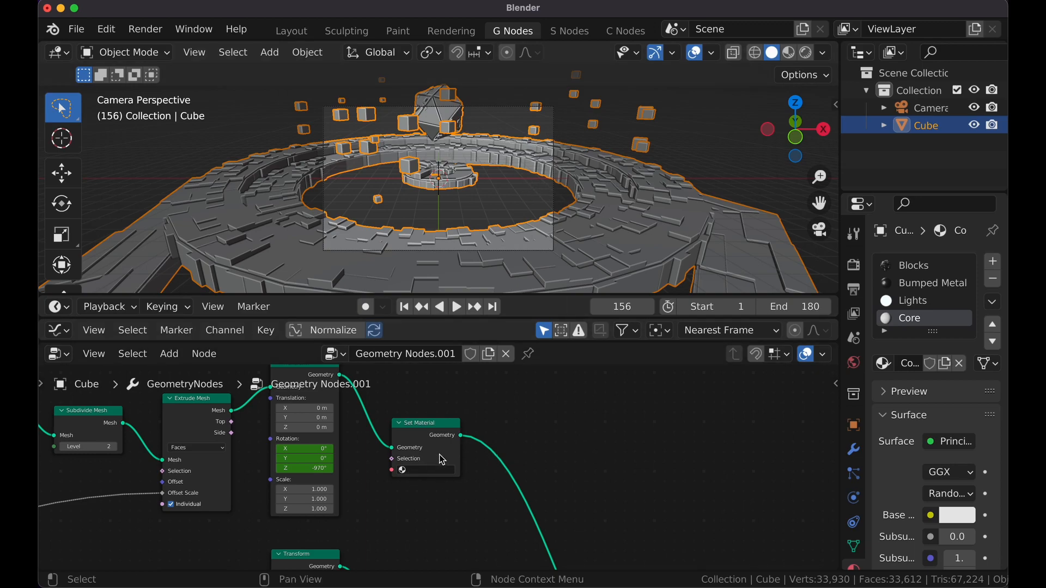
scroll(443, 522, up, 1)
middle_drag(440, 508, 432, 544)
scroll(430, 529, down, 6)
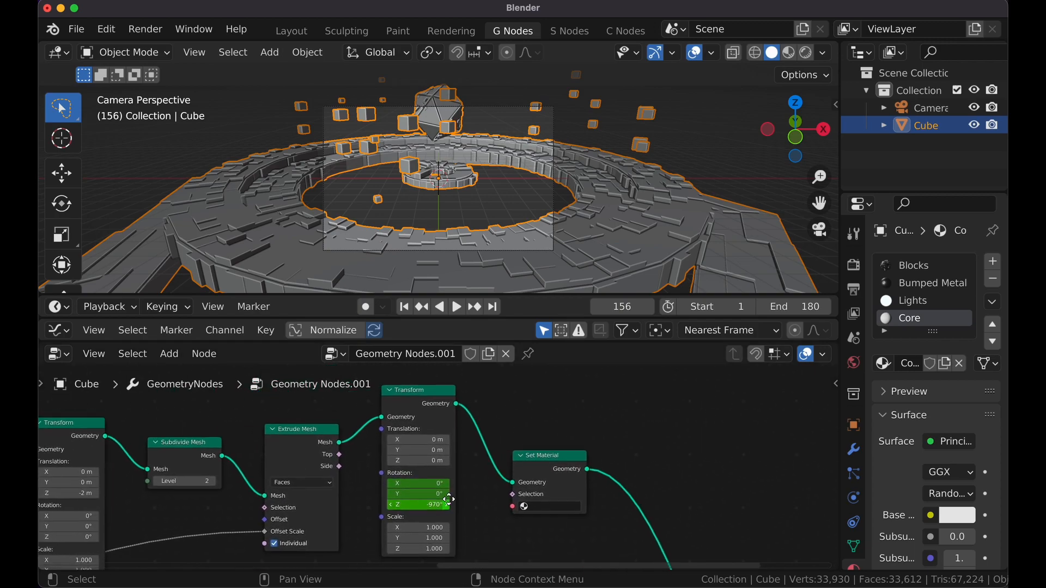
middle_drag(395, 492, 309, 488)
click(721, 496)
middle_drag(575, 489, 613, 495)
scroll(616, 521, up, 4)
scroll(611, 508, down, 4)
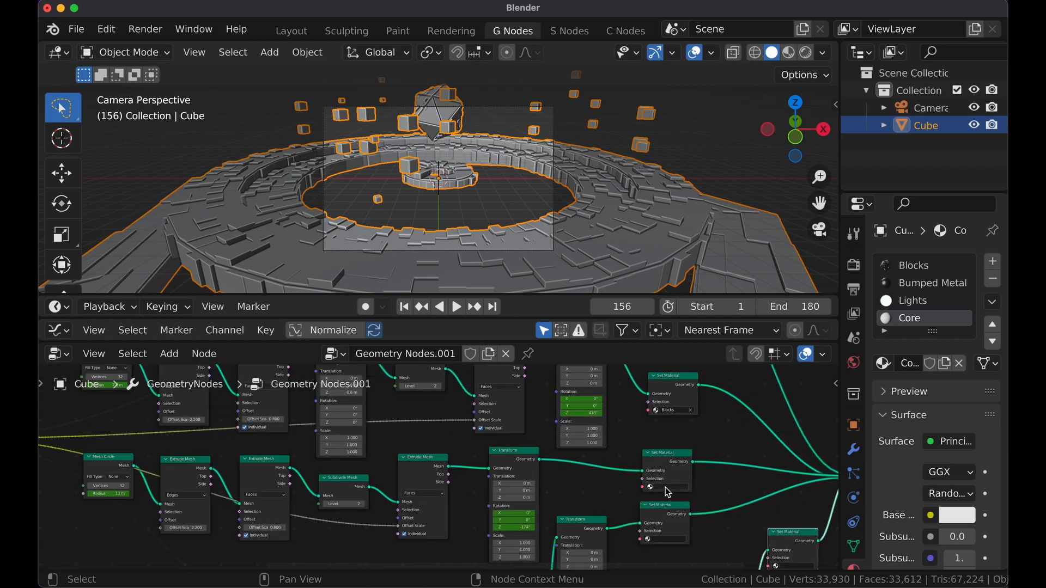
middle_drag(679, 506, 643, 372)
Step: Assign the Bumped Metal material to the Set Material node after the joined-geometry Transform
middle_drag(597, 436, 531, 444)
scroll(532, 449, up, 6)
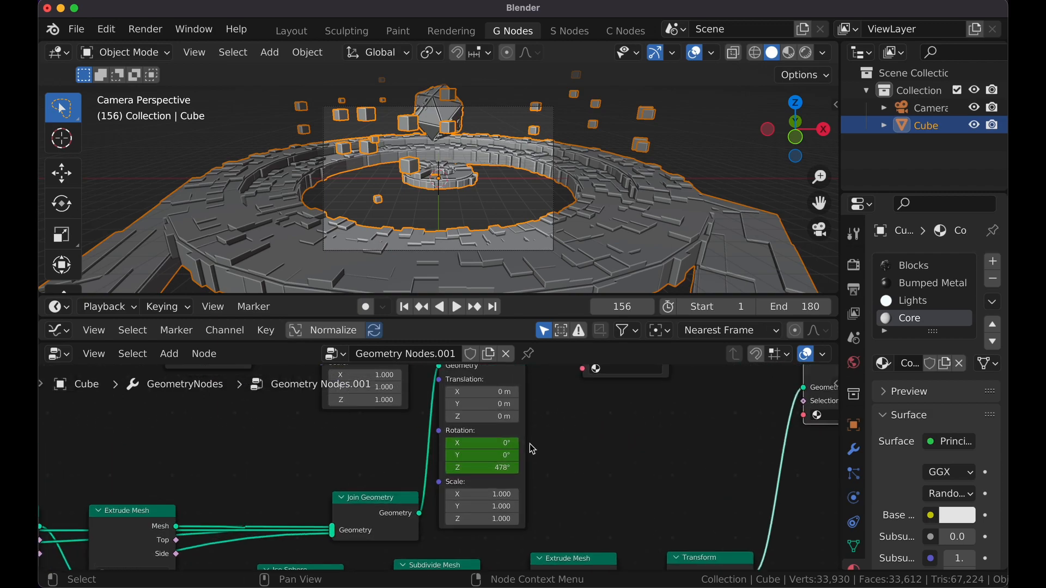
middle_drag(519, 491, 427, 566)
click(530, 474)
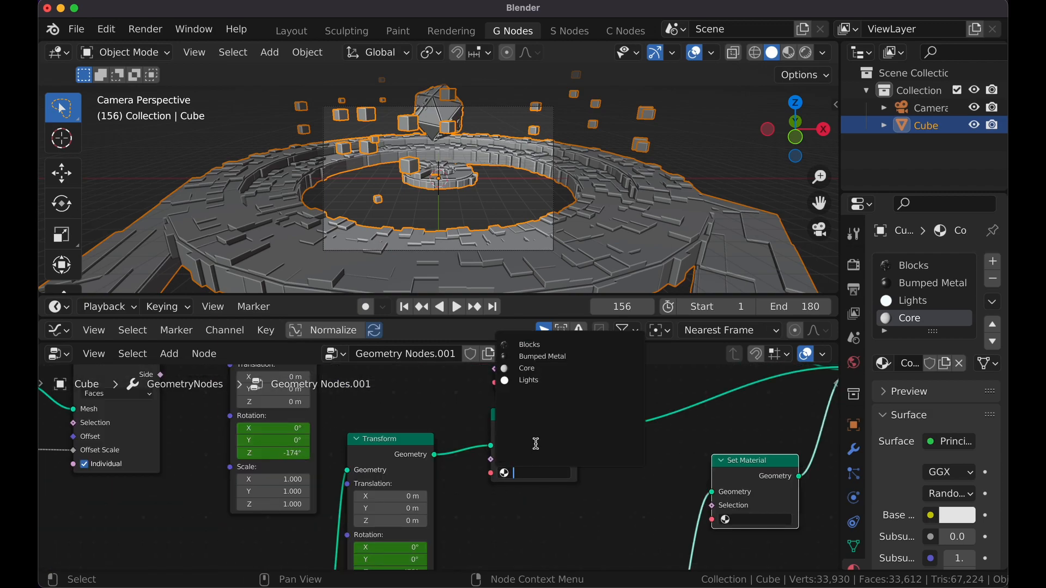
click(546, 356)
middle_drag(590, 502, 613, 503)
Step: Duplicate the Bumped Metal Set Material node and insert a copy between the small centre ring's last Extrude Mesh and Join Geometry
click(561, 418)
key(shift+d)
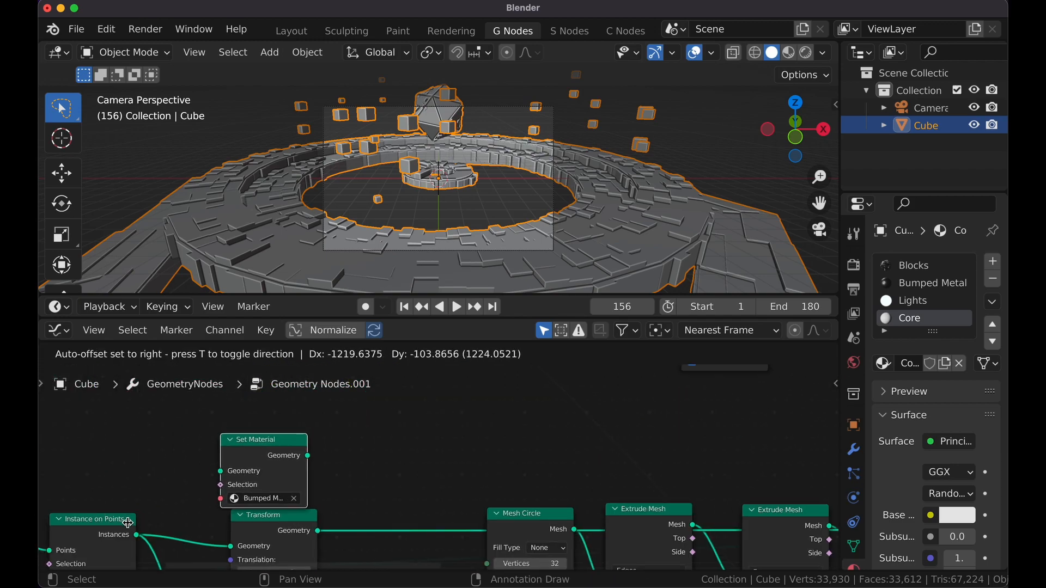
click(89, 514)
key(shift+d)
click(540, 472)
Step: Assign the Lights material to the joined-geometry branch's final Set Material node and inspect the centre of the model in rendered shading
scroll(668, 469, up, 4)
click(625, 453)
click(590, 453)
click(589, 292)
scroll(526, 439, right, 10)
click(515, 456)
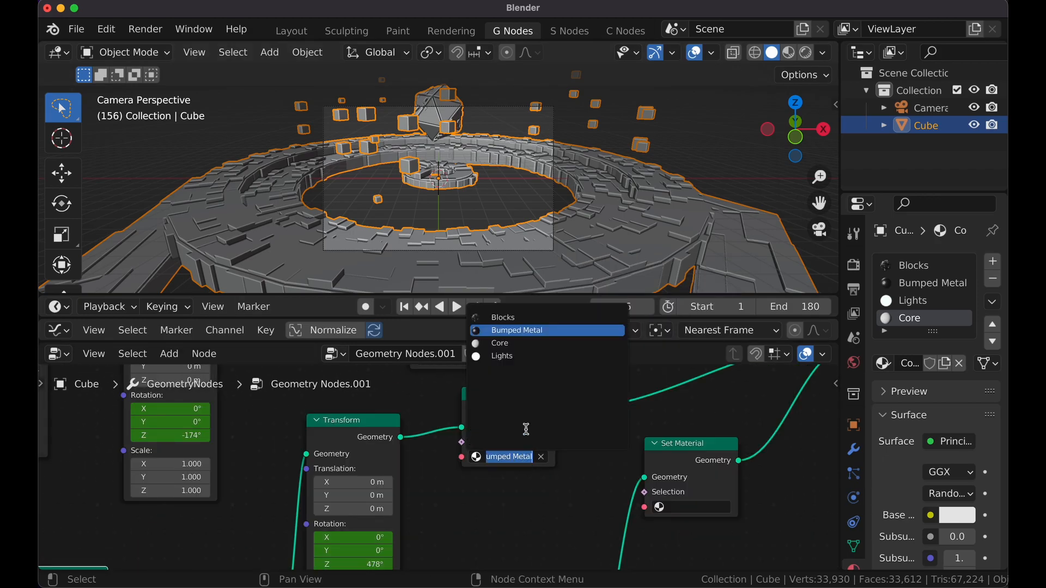
click(502, 356)
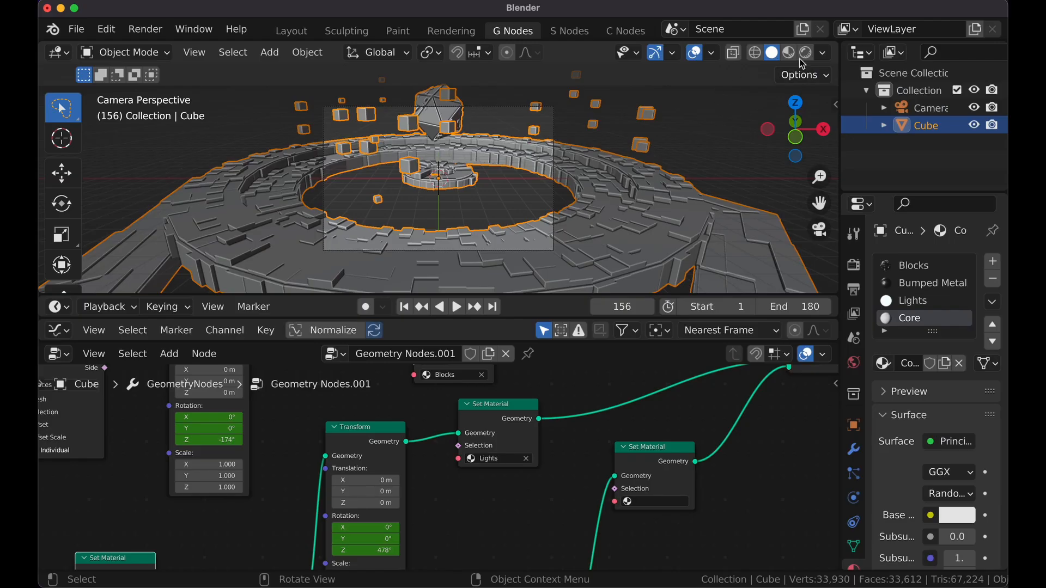
click(784, 52)
middle_drag(627, 190, 443, 231)
scroll(532, 223, up, 4)
middle_drag(461, 462, 478, 380)
middle_drag(407, 458, 424, 520)
middle_drag(516, 411, 409, 493)
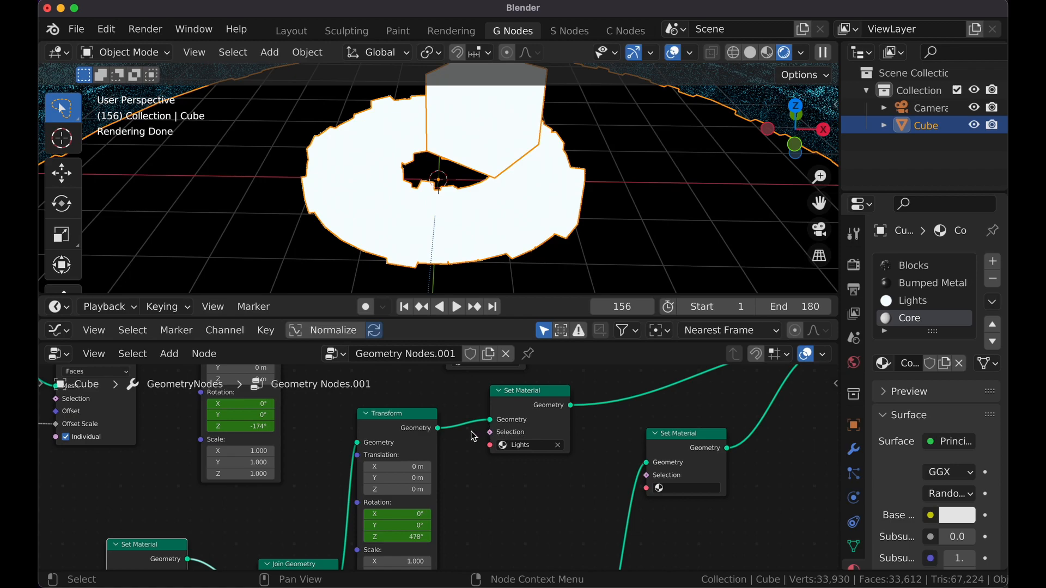
Step: Delete the Set Material node after the joined-geometry Transform so the branch feeds the final Join Geometry directly
scroll(403, 460, down, 5)
middle_drag(404, 460, 425, 425)
mouse_move(362, 499)
mouse_down()
mouse_move(339, 483)
mouse_move(344, 492)
mouse_up()
middle_drag(508, 391, 426, 423)
drag(366, 436, 626, 506)
click(447, 466)
middle_drag(422, 549, 493, 427)
key(x)
Step: Insert copies of the Bumped Metal Set Material node after each of the two Transform nodes fed by Instance on Points
scroll(494, 426, down, 4)
drag(239, 449, 241, 428)
click(584, 427)
key(shift+d)
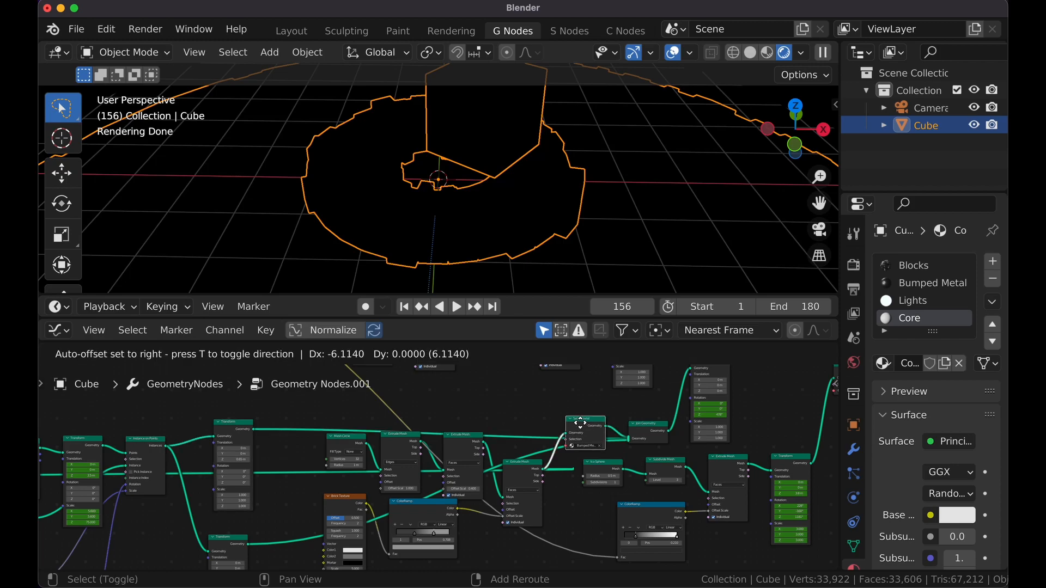
click(300, 431)
middle_drag(324, 482, 362, 377)
key(shift+d)
click(348, 473)
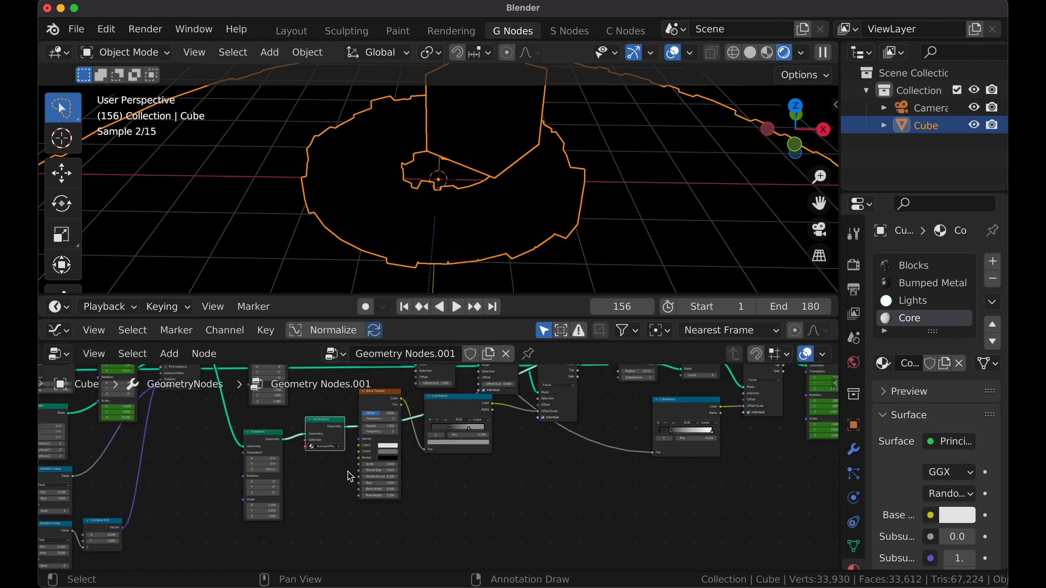
Step: Assign the Lights material to the Set Material nodes after both instanced-cube Transforms and check the glowing cubes in the viewport
scroll(381, 468, up, 9)
middle_drag(257, 460, 266, 566)
middle_drag(414, 493, 261, 566)
scroll(351, 467, down, 5)
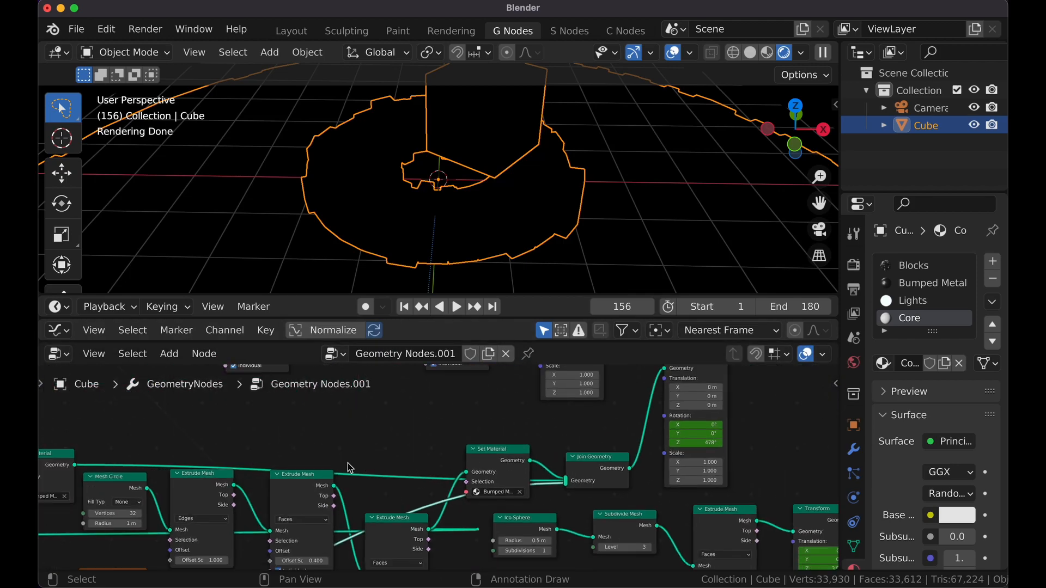
middle_drag(151, 507, 330, 450)
click(245, 437)
click(247, 474)
middle_drag(243, 489, 334, 368)
scroll(453, 261, up, 2)
middle_drag(436, 248, 464, 244)
scroll(467, 243, up, 3)
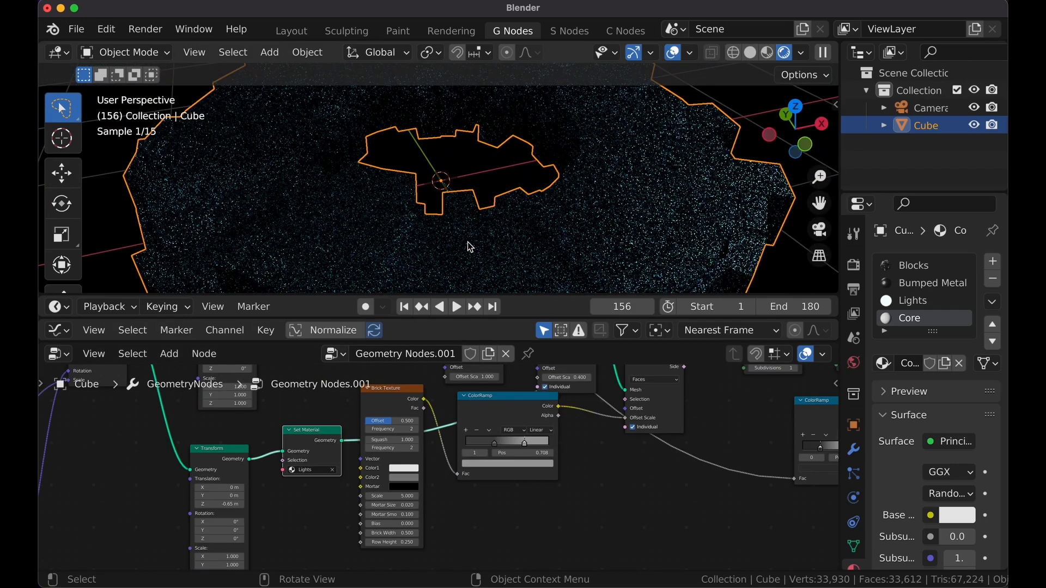
scroll(467, 243, up, 3)
scroll(467, 243, down, 6)
scroll(606, 195, down, 4)
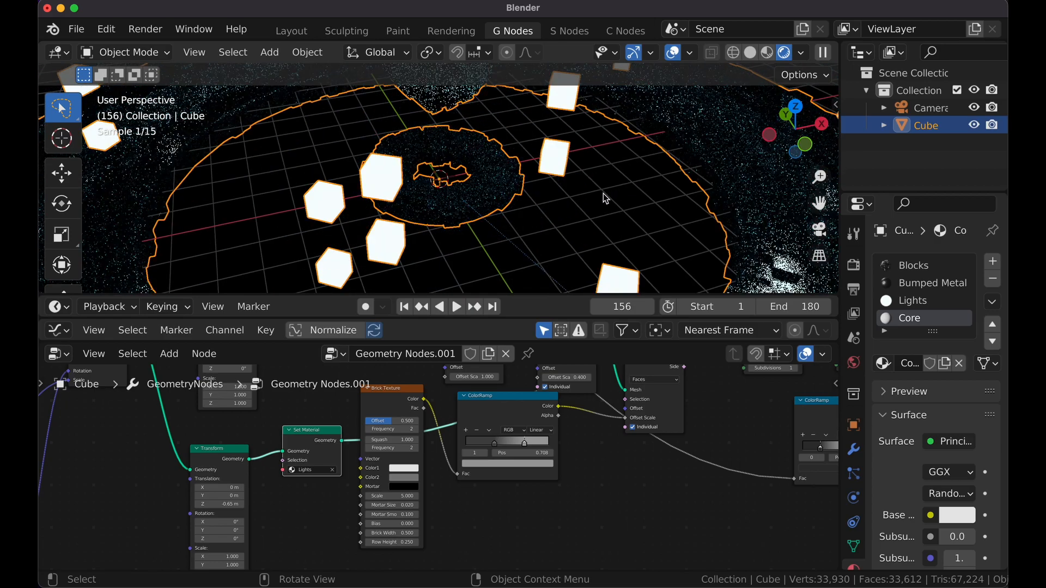
Step: Set the Lights material's emission strength to 25 in the shader nodes and inspect the lit ico sphere
key(ctrl+Page_Down)
click(854, 515)
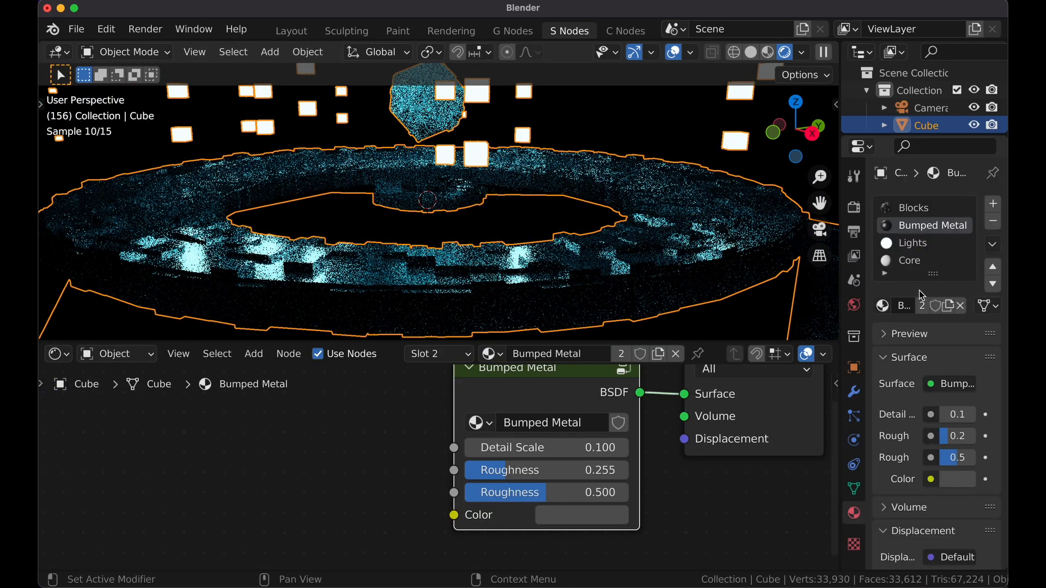
click(912, 242)
middle_drag(571, 430, 592, 460)
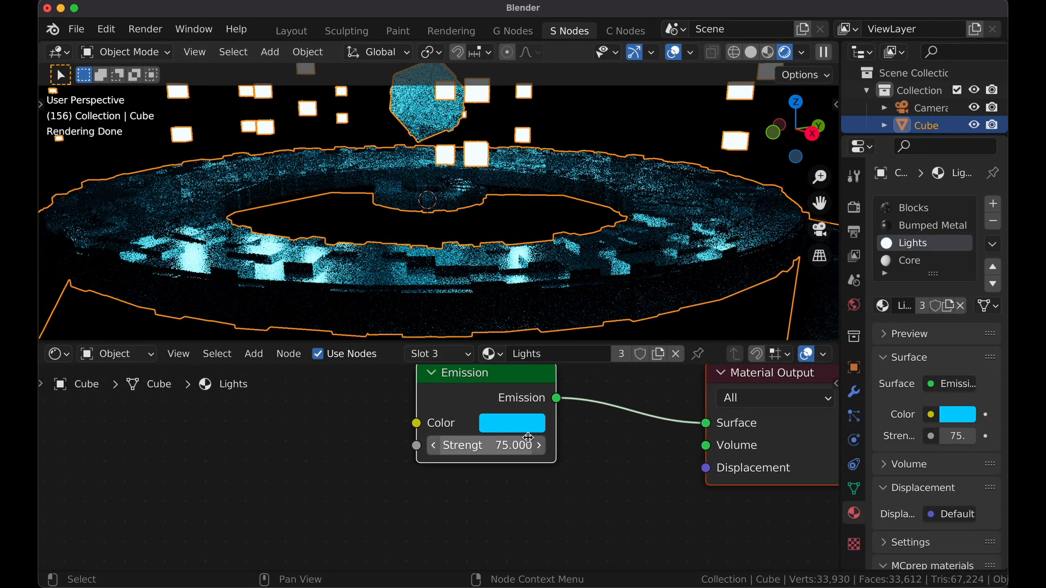
drag(515, 446, 482, 446)
middle_drag(627, 261, 567, 273)
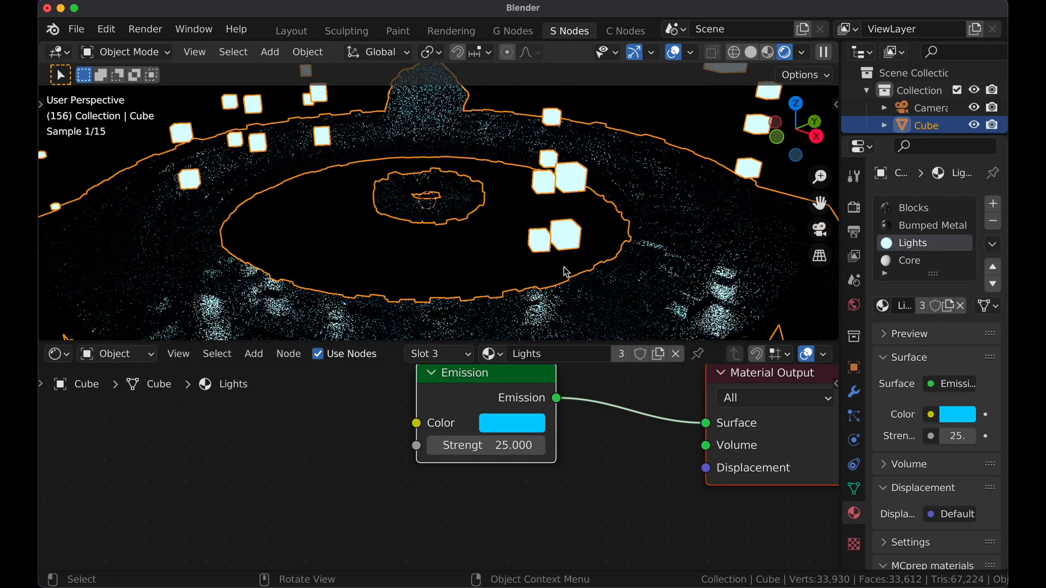
scroll(523, 240, up, 5)
shift+middle_drag(455, 159, 394, 198)
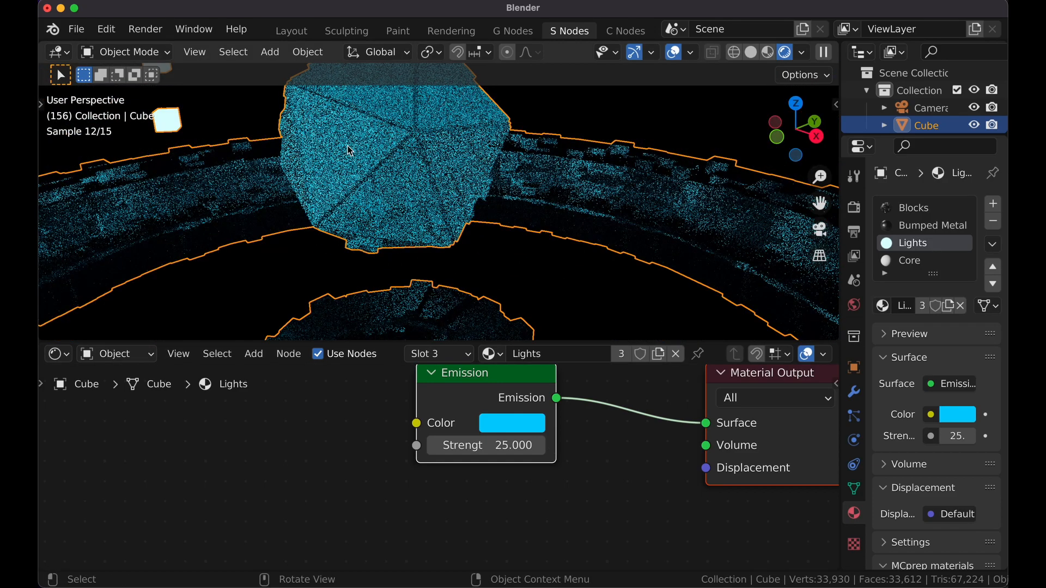
Step: Add a spot light to the scene in the Layout workspace and show the viewport in rendered shading
click(292, 31)
middle_drag(510, 265, 480, 256)
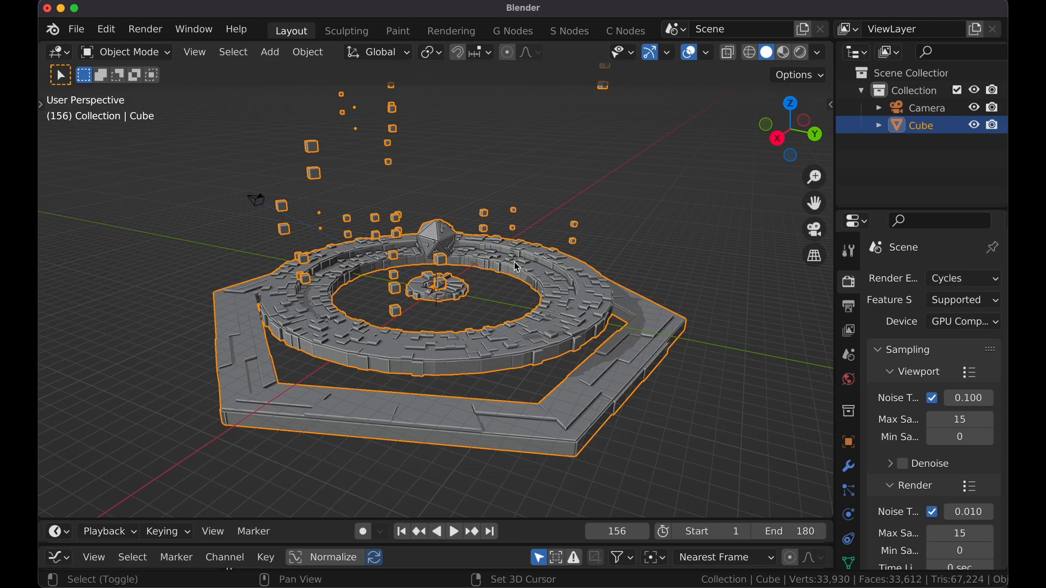
key(shift+a)
mouse_move(447, 428)
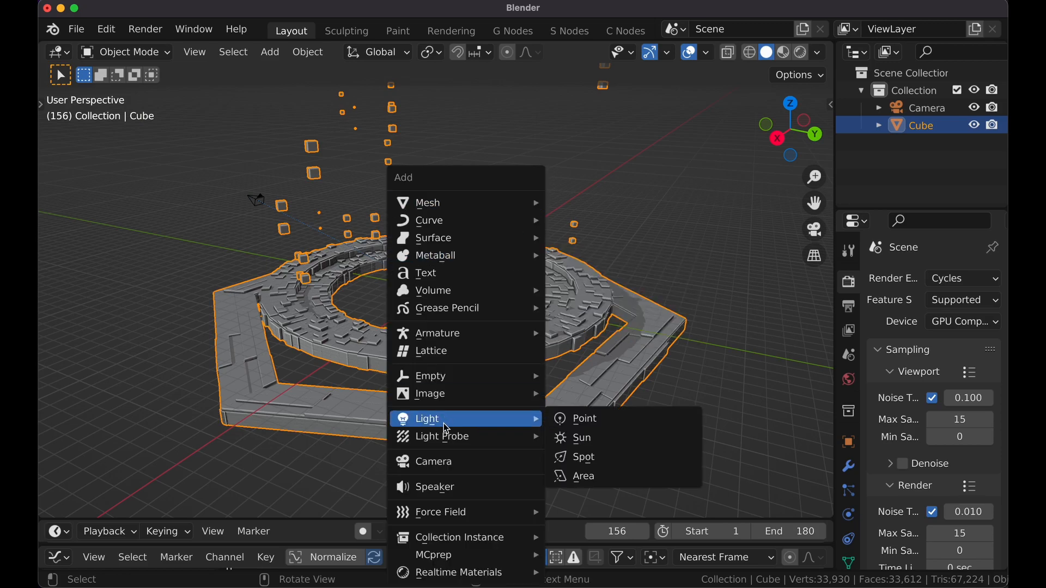
click(573, 458)
click(801, 52)
Step: Add a Track To constraint to the spot light with the cube object as its target
click(850, 493)
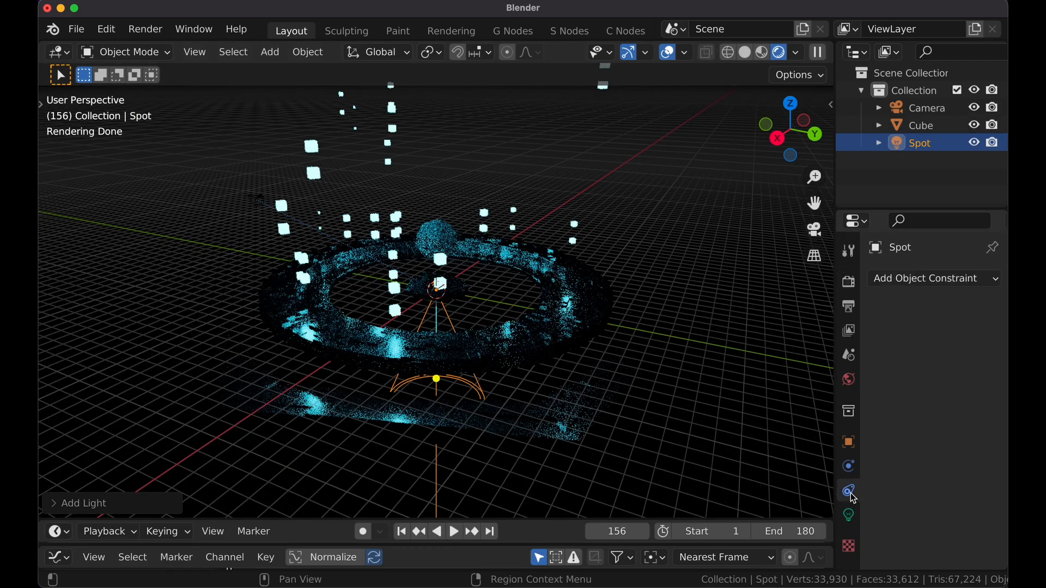
click(938, 279)
click(801, 404)
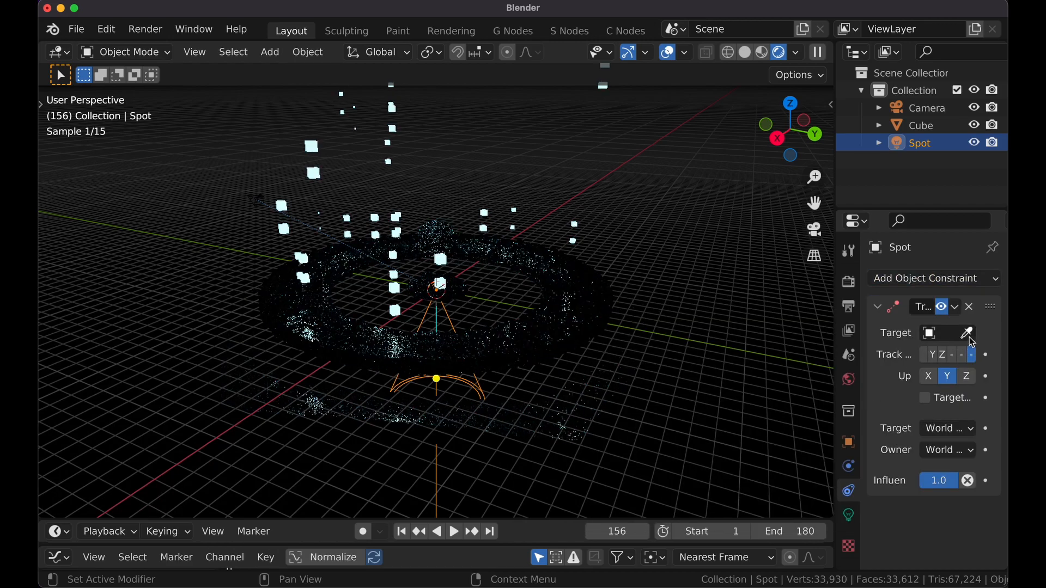
click(966, 332)
click(609, 316)
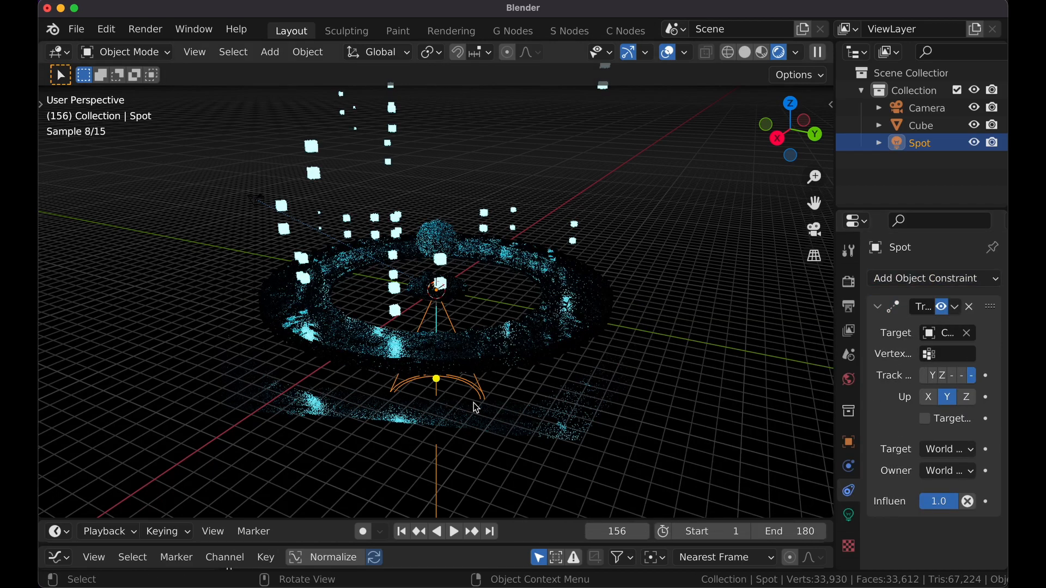
Step: Move the spot light up and outside the far side of the ring and resize it
key(g)
click(513, 281)
key(s)
click(86, 456)
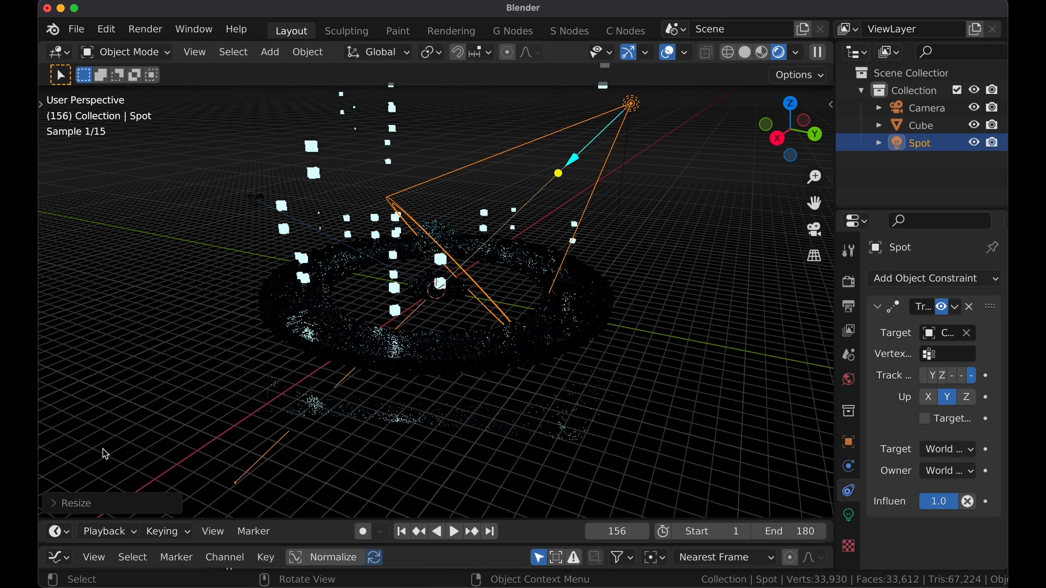
Step: Set the spot light's color to blue and its power to 10000 W
click(848, 515)
drag(947, 397, 981, 398)
middle_drag(440, 283, 289, 414)
scroll(289, 414, up, 2)
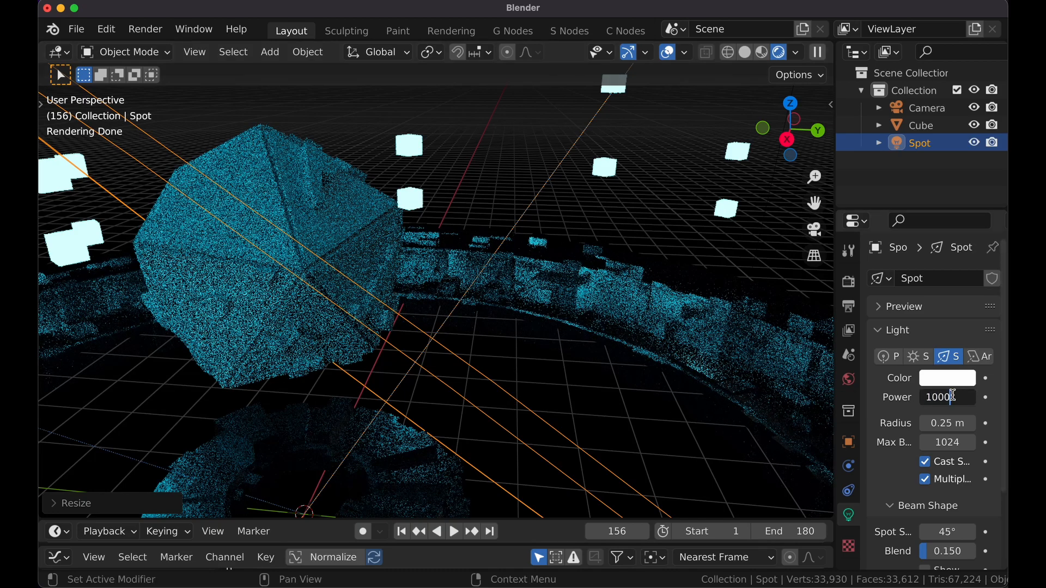
key(Return)
click(947, 378)
click(904, 177)
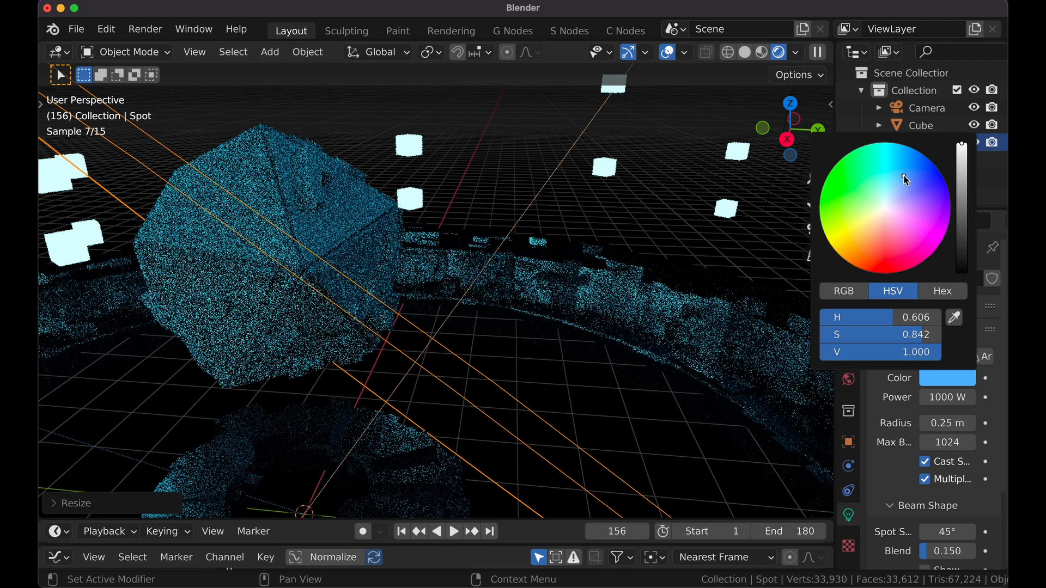
click(947, 397)
text(10000)
key(Return)
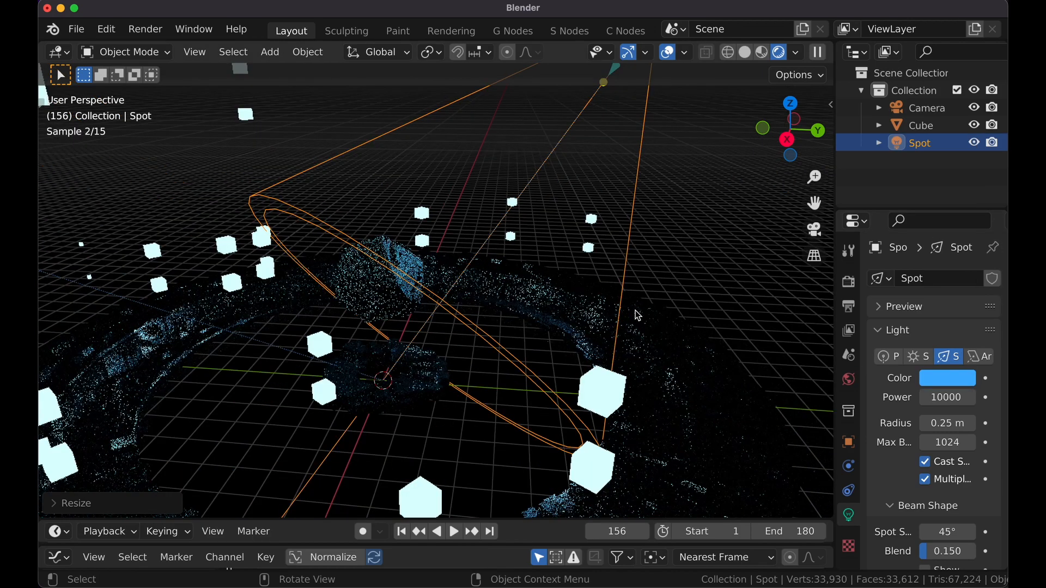
Step: Duplicate the spot light onto the opposite side of the ring and turn the copy into a 1000 W point light
scroll(635, 312, down, 5)
key(shift+d)
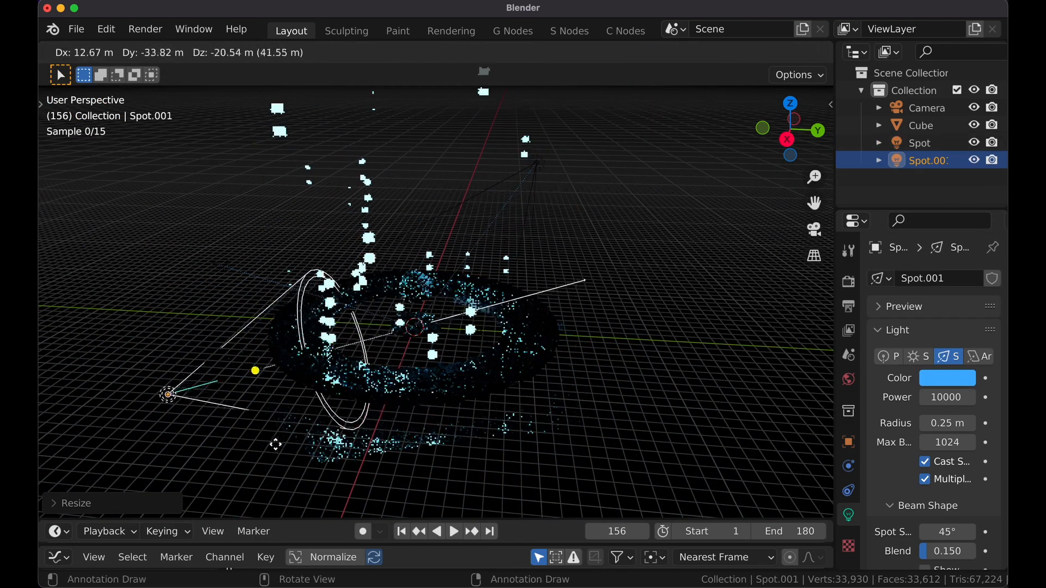
click(395, 307)
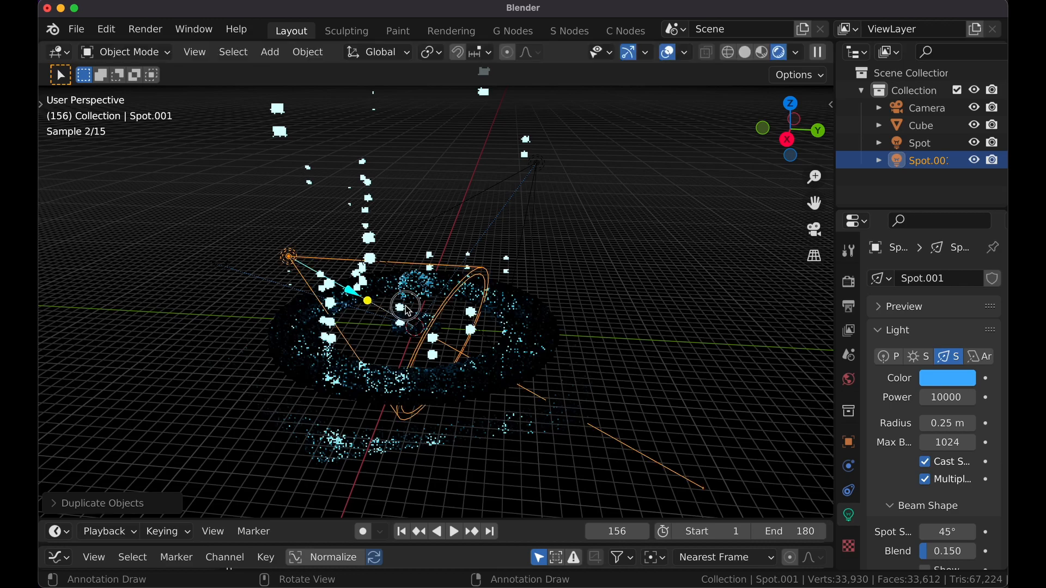
click(899, 357)
click(959, 397)
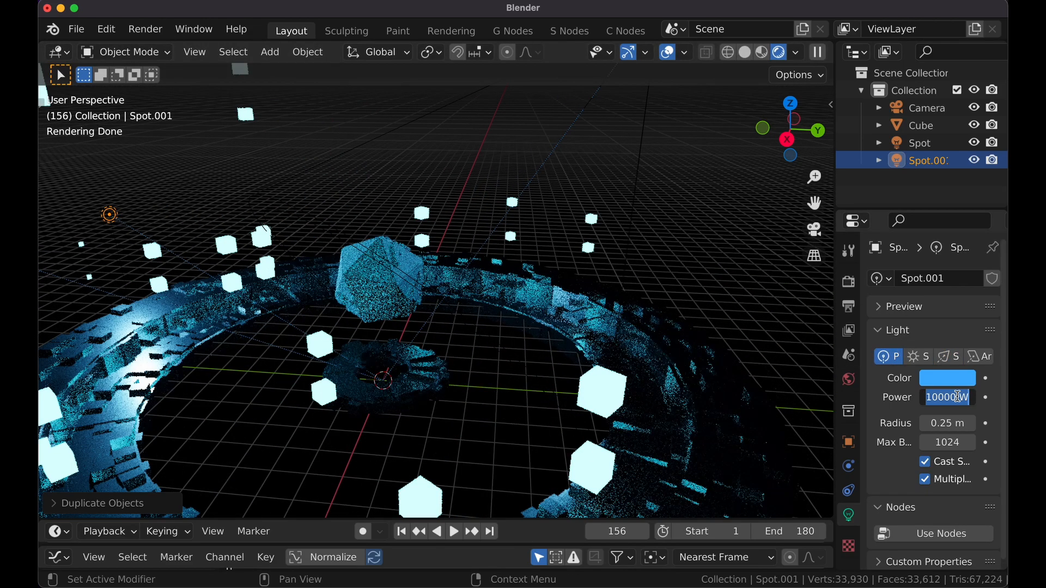
text(1000)
key(Return)
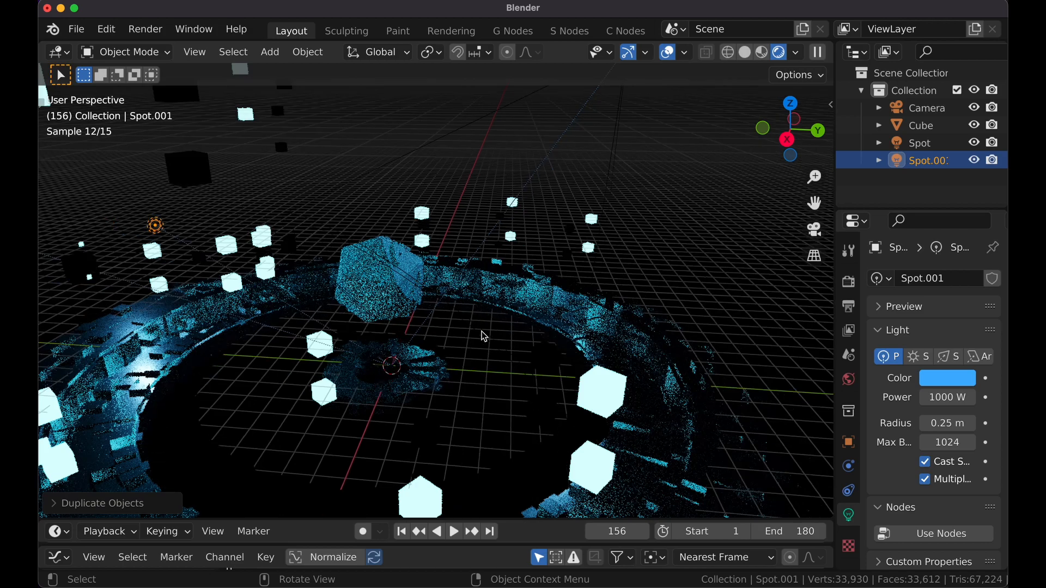
Step: In the cube object's Core material, add a Voronoi Texture and connect its Color to the Principled BSDF's Base Color
click(568, 31)
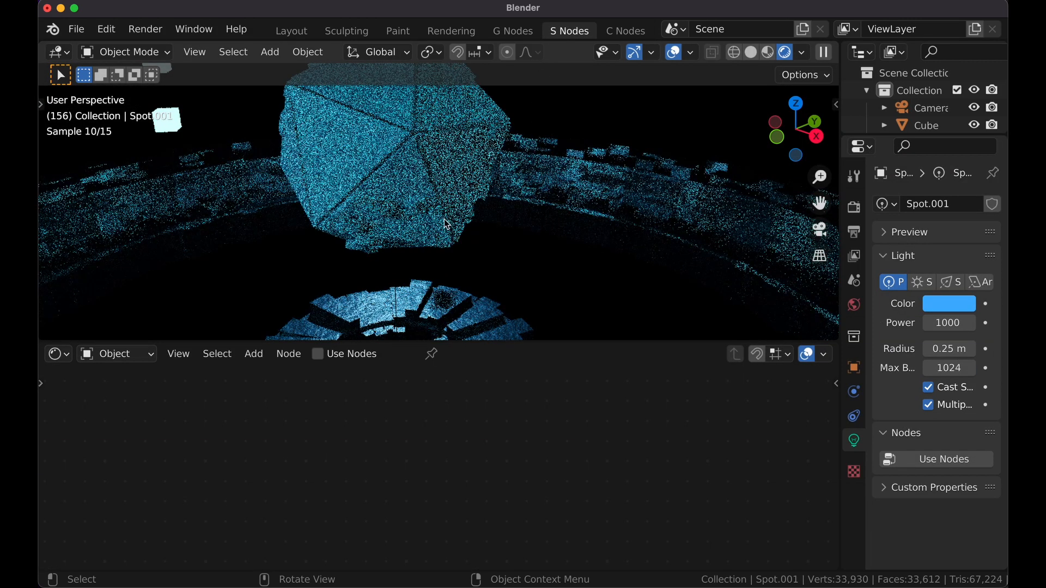
click(447, 217)
click(919, 262)
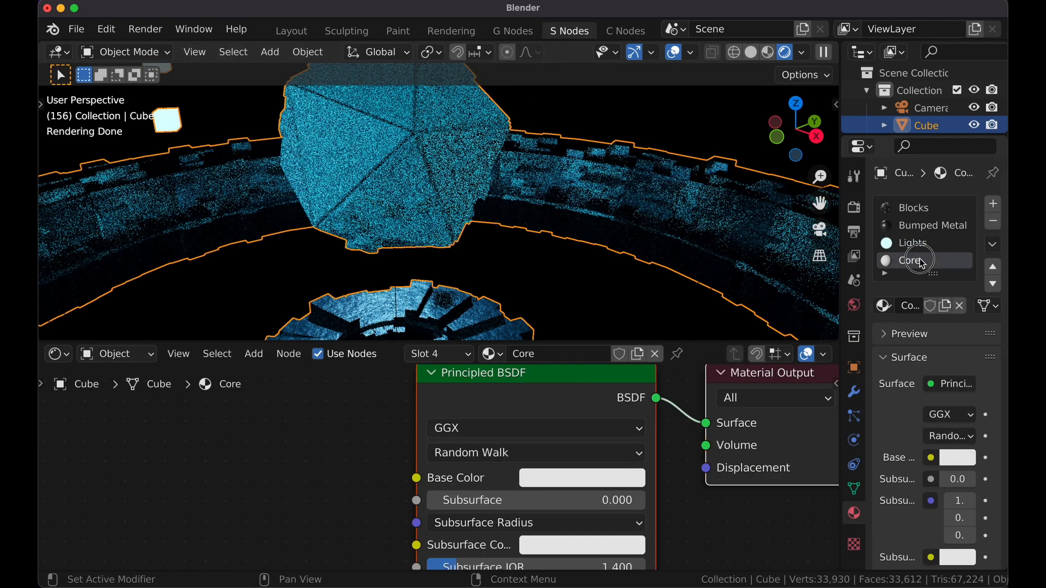
scroll(562, 460, down, 5)
middle_drag(561, 460, 711, 452)
scroll(711, 451, down, 4)
key(shift+a)
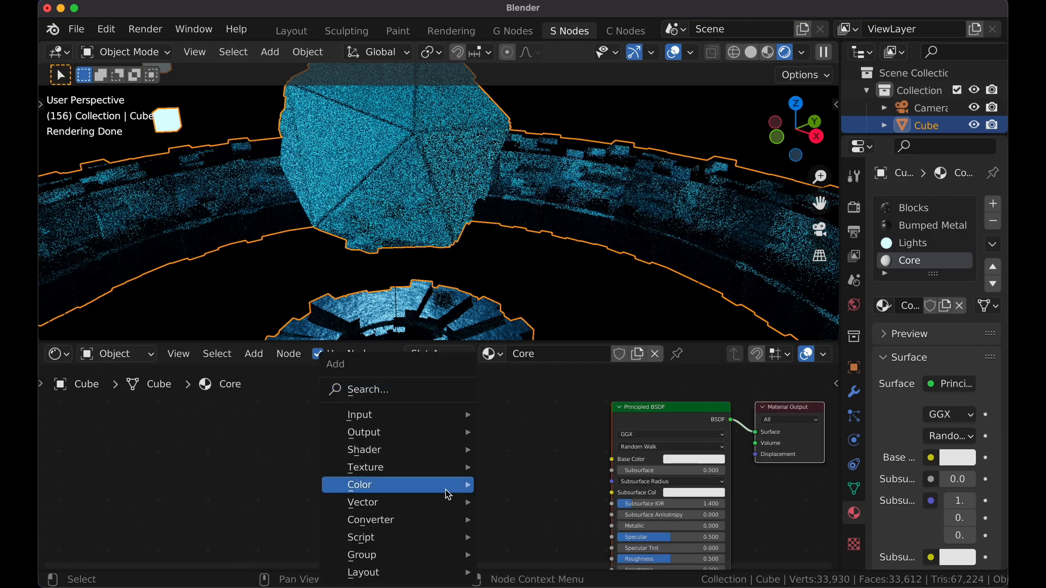
click(415, 383)
text(vor)
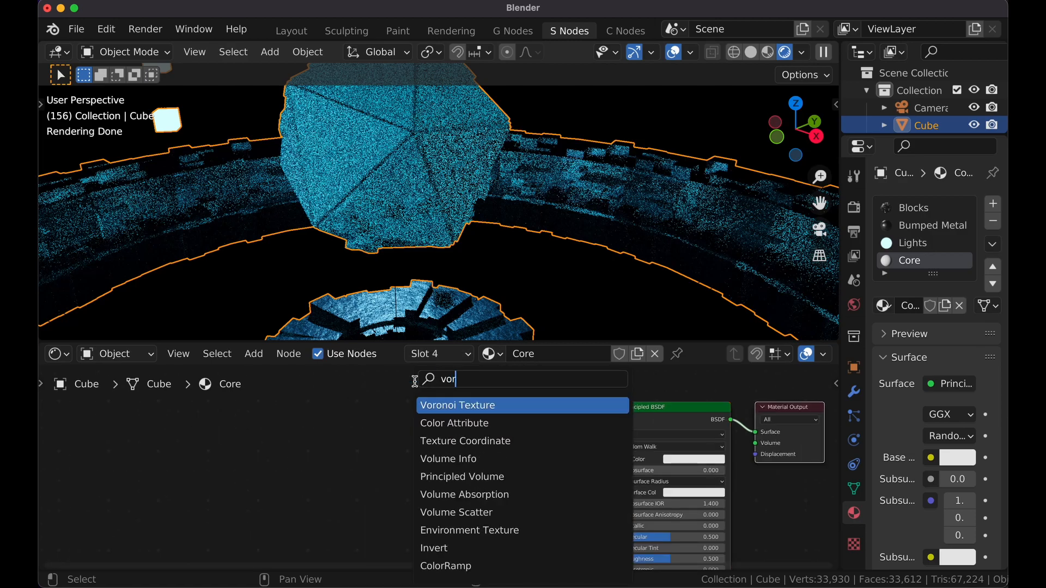
click(469, 405)
click(409, 441)
drag(406, 434, 616, 459)
drag(366, 417, 234, 433)
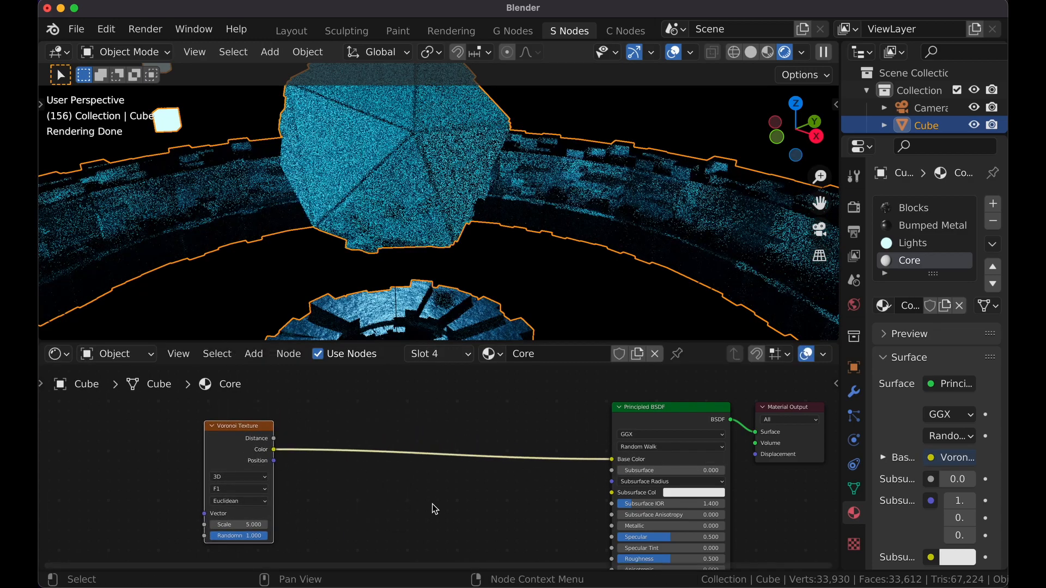
Step: Insert a ColorRamp node between the Voronoi Texture and the Principled BSDF's Base Color
click(432, 504)
key(shift+a)
click(391, 390)
text(colo)
click(415, 405)
click(414, 422)
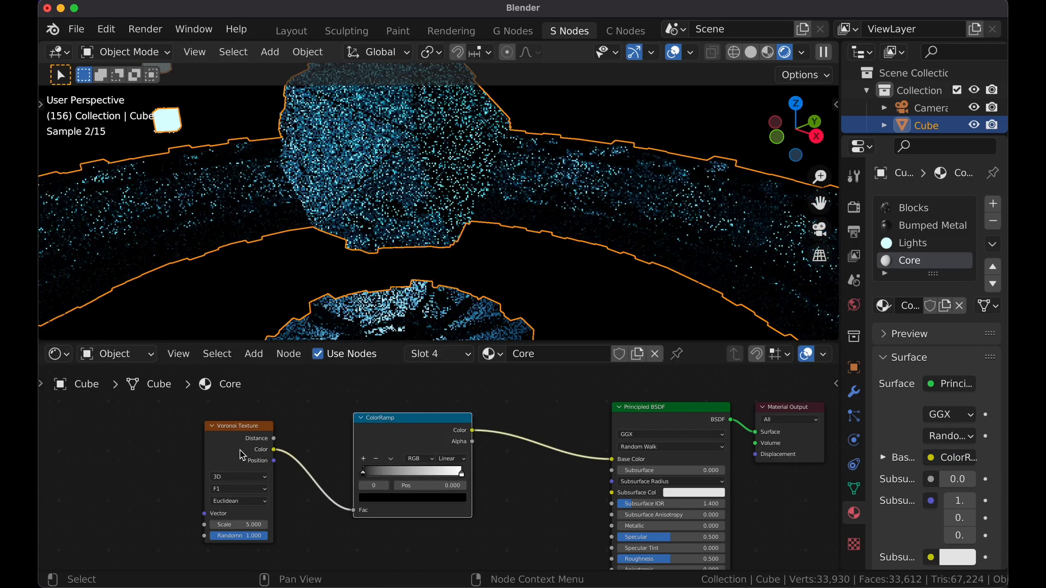
Step: Feed Object coordinates through a Mapping node into the Voronoi Texture, and set the ColorRamp to Constant with its white stop at about 0.477
drag(145, 521, 139, 432)
middle_drag(128, 536, 394, 508)
drag(286, 452, 320, 438)
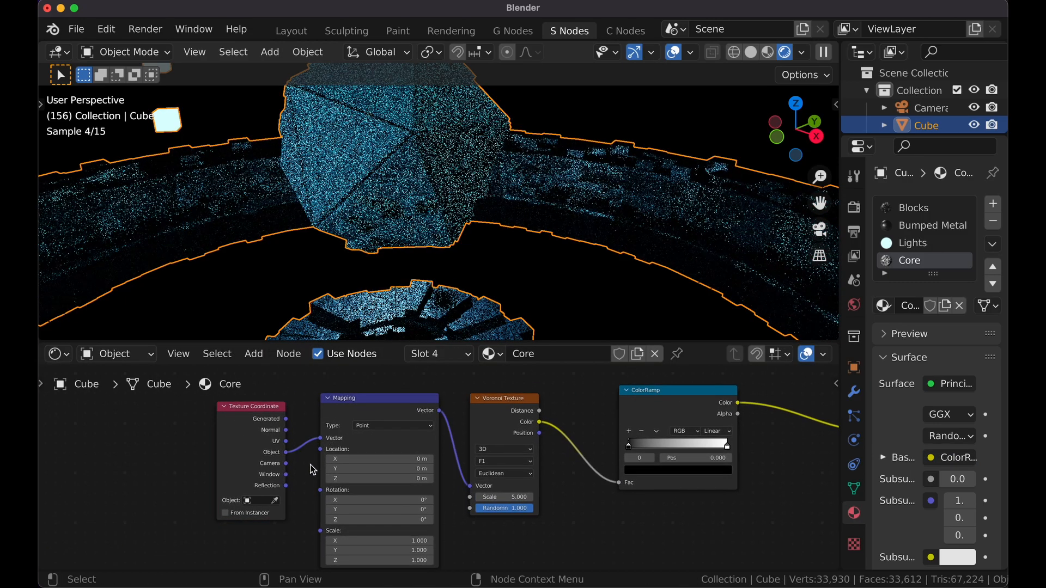
scroll(305, 414, up, 3)
drag(596, 478, 502, 472)
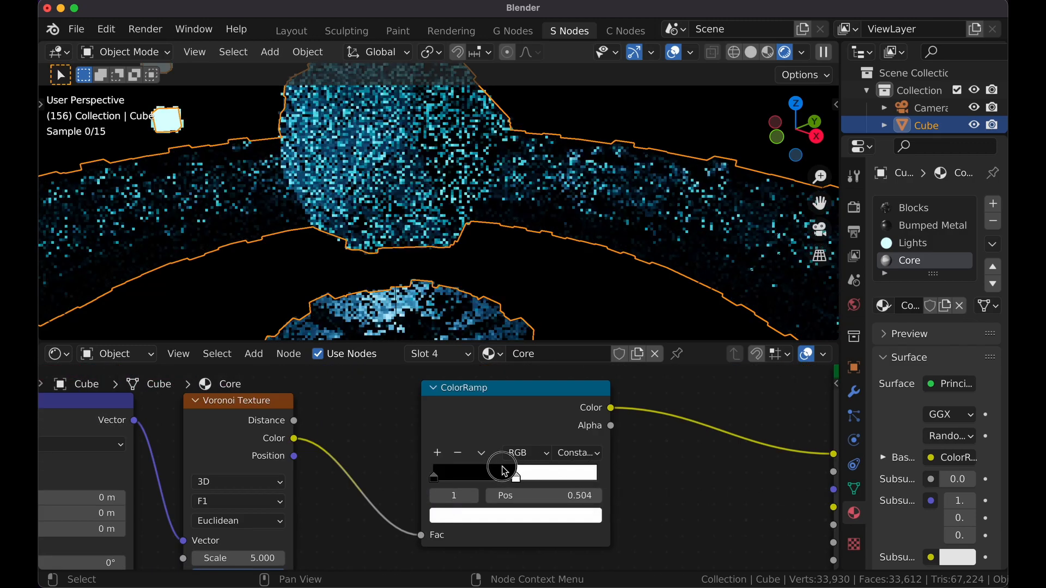
Step: Assign the Core material to the empty Set Material node in the geometry nodes
scroll(400, 218, up, 2)
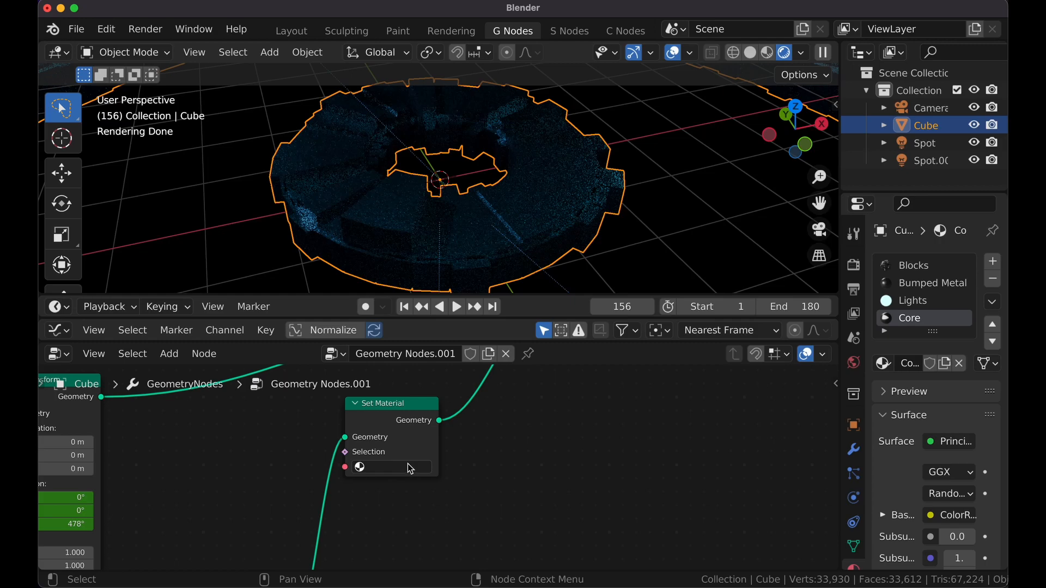
click(411, 469)
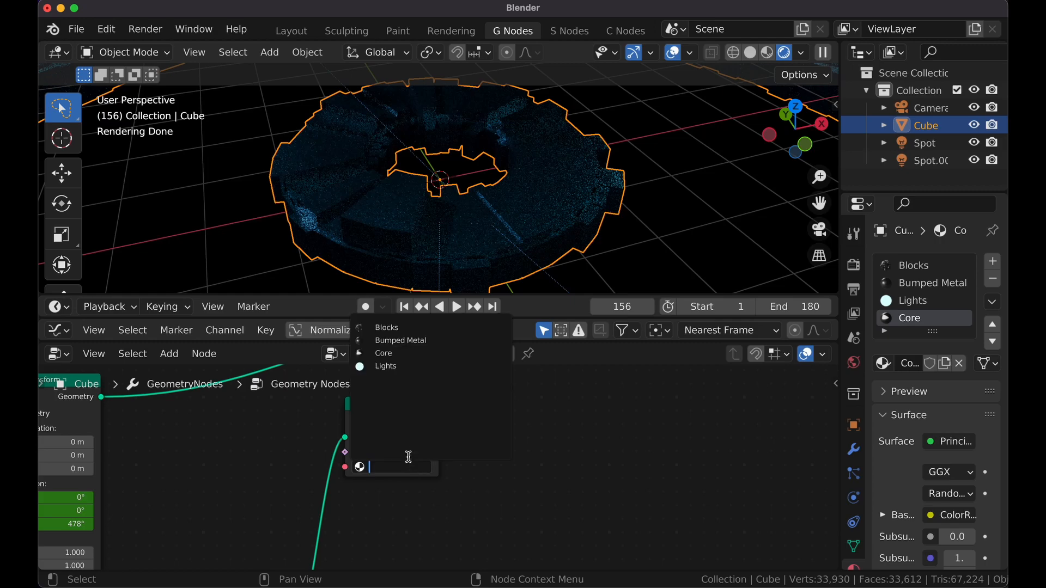
click(403, 353)
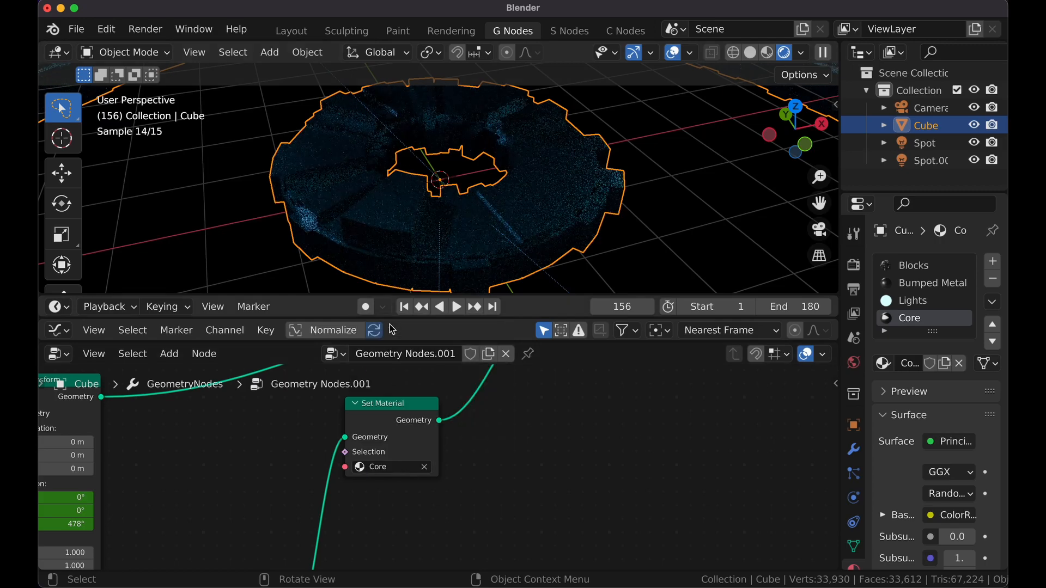
Step: Return to the Core shader nodes, set the ColorRamp's white stop to about 0.482 and the Voronoi Texture's randomness to 0.430
click(570, 31)
scroll(504, 232, down, 8)
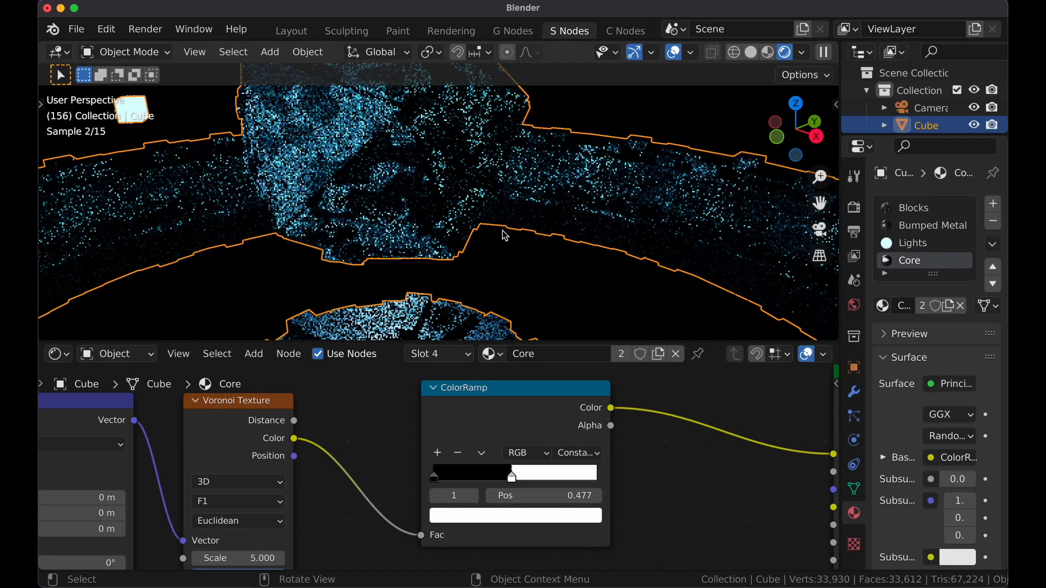
shift+middle_drag(466, 204, 487, 241)
scroll(488, 238, up, 8)
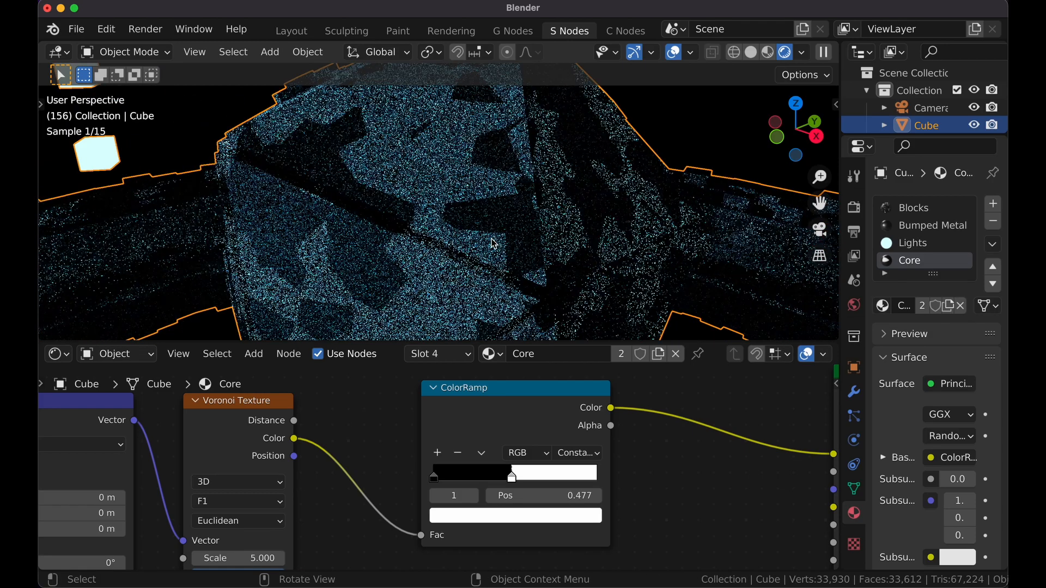
drag(512, 474, 514, 474)
middle_drag(407, 462, 478, 397)
drag(342, 516, 303, 512)
Step: Move the Texture Coordinate node away and insert a MixRGB node between it and the Mapping node
scroll(302, 504, down, 9)
middle_drag(165, 457, 297, 457)
drag(295, 432, 147, 434)
click(296, 526)
key(shift+a)
click(265, 396)
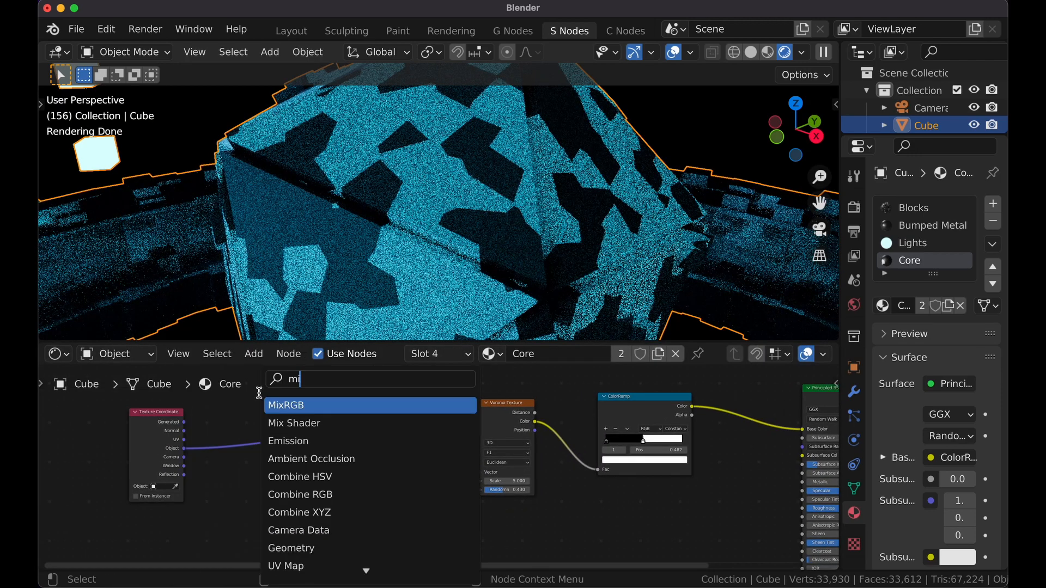
key(Return)
click(310, 422)
Step: Add a Brick Texture node and blend it into the texture coordinates through the Mix node
middle_drag(316, 476, 326, 474)
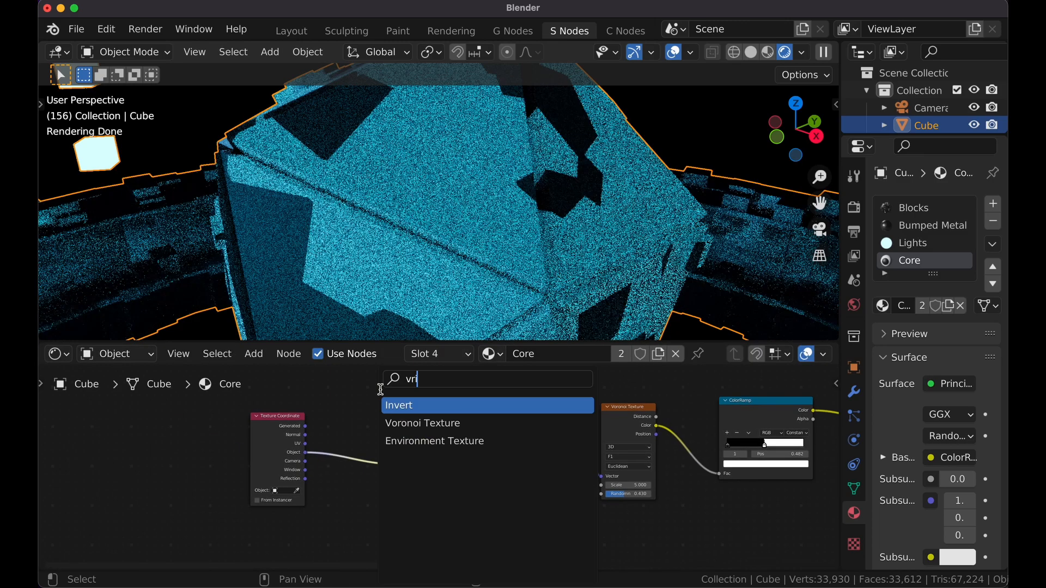
key(BackSpace)
key(BackSpace)
key(BackSpace)
text(bir)
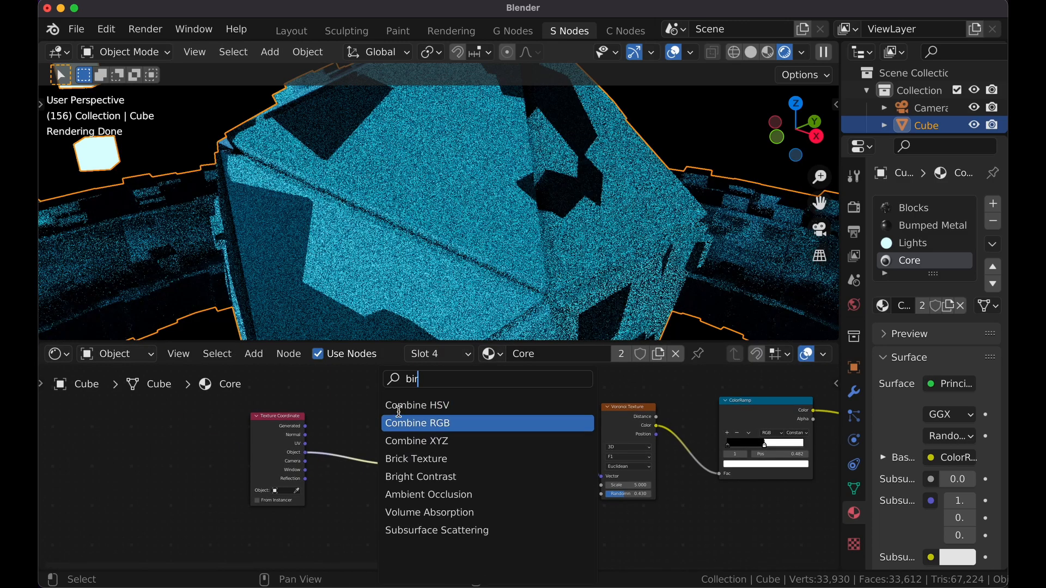
key(BackSpace)
key(BackSpace)
text(rick)
key(Return)
click(348, 528)
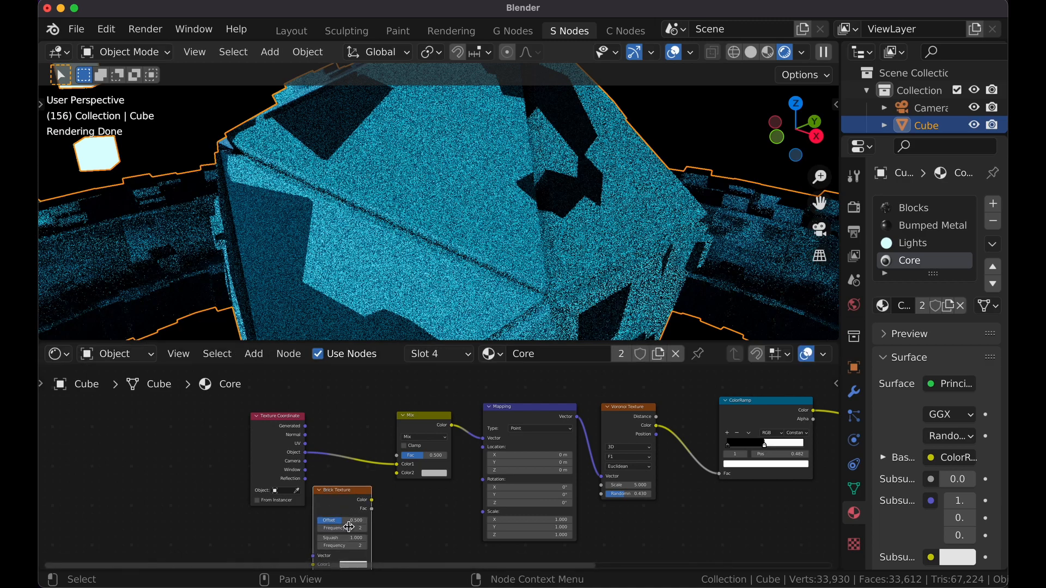
Step: Set the ColorRamp's interpolation to Linear and recolor its stops into a cyan-to-blue-to-dark gradient
click(430, 407)
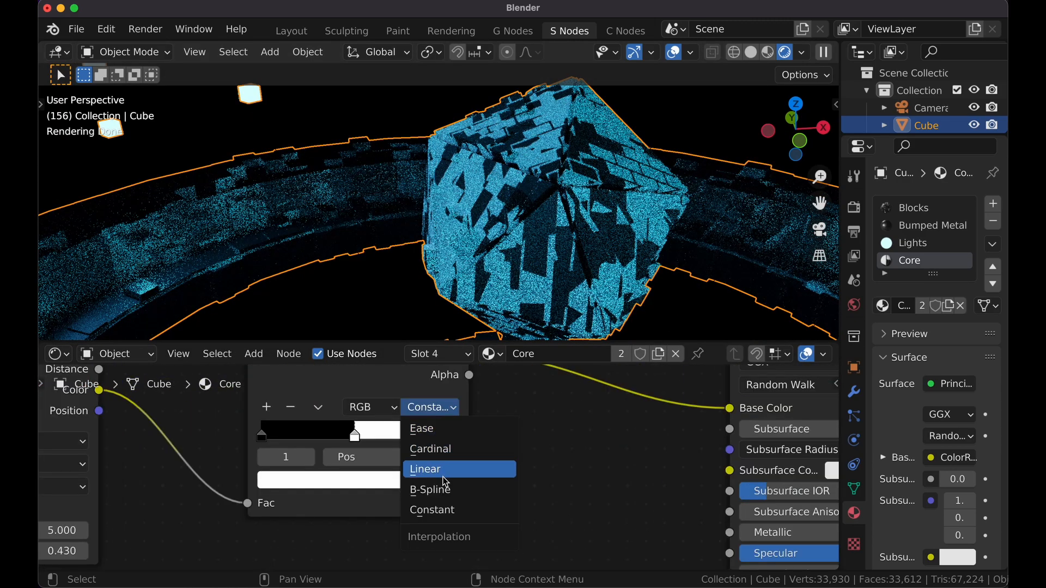
click(439, 470)
scroll(433, 467, up, 2)
drag(175, 420, 242, 420)
Step: Insert a Mix Shader before the Material Output and add an Emission shader as its second input
click(299, 482)
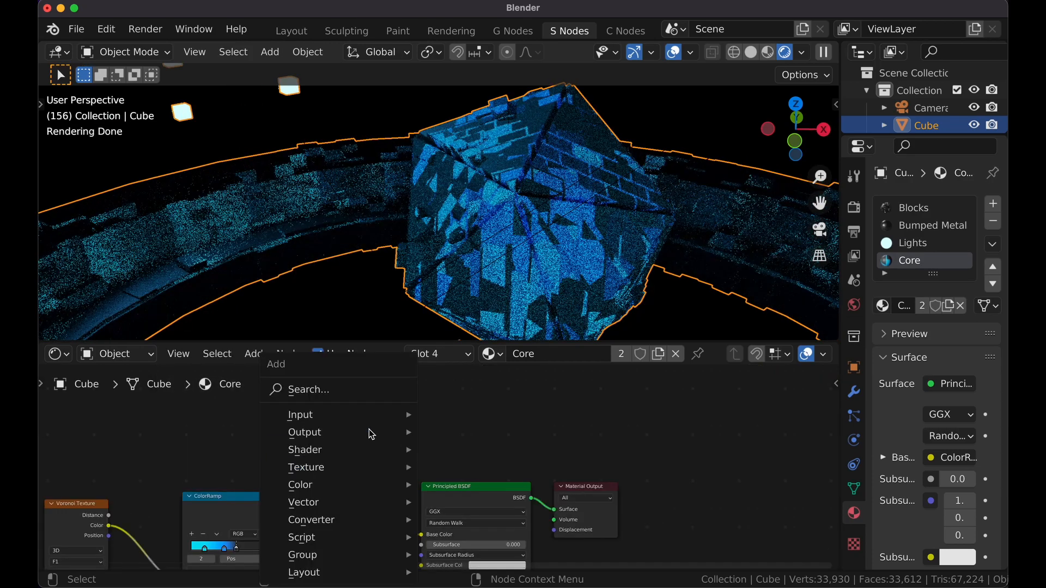
click(354, 388)
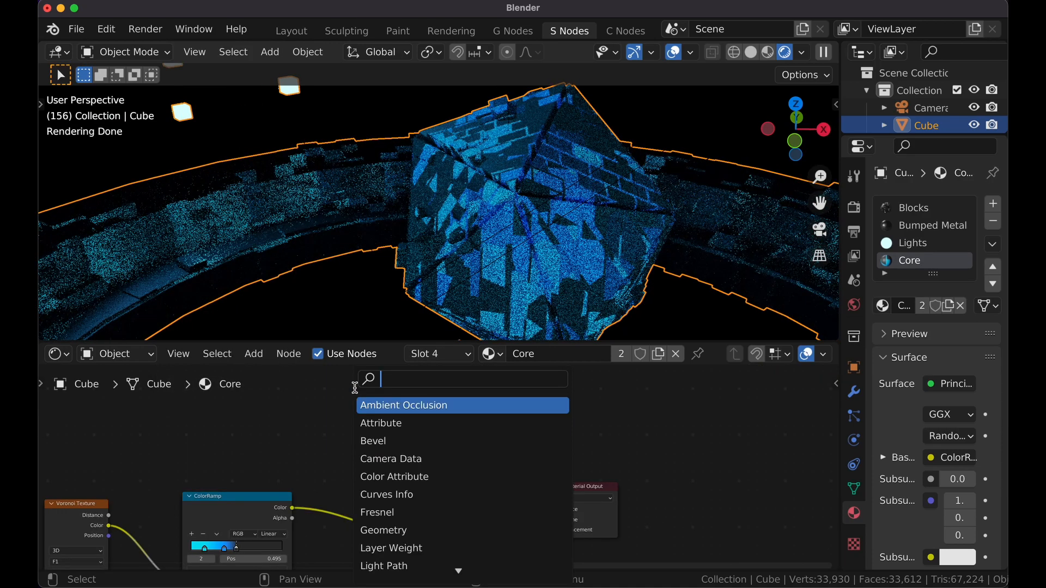
click(390, 426)
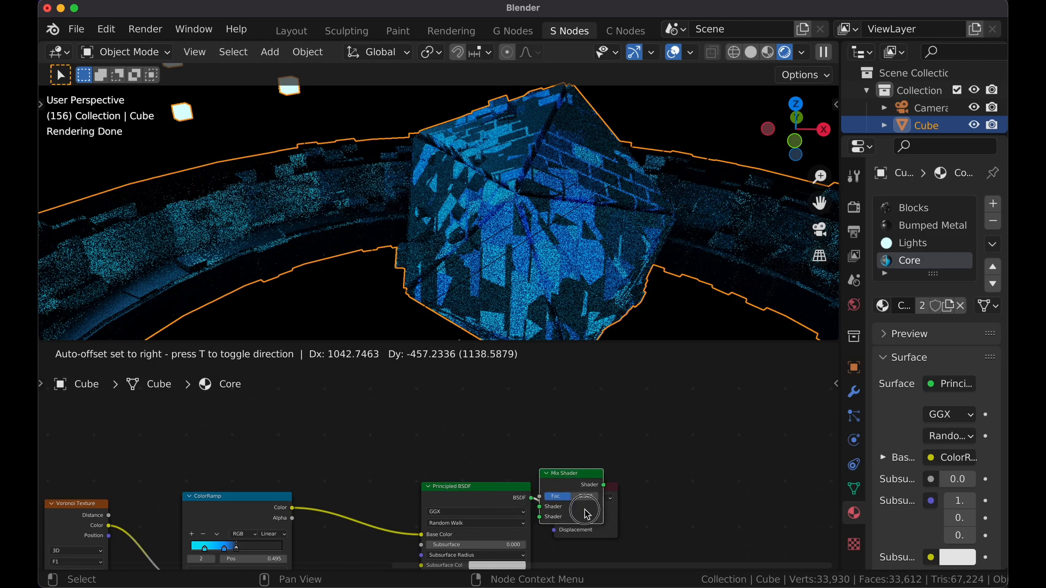
click(585, 510)
key(shift+a)
click(551, 384)
text(emis)
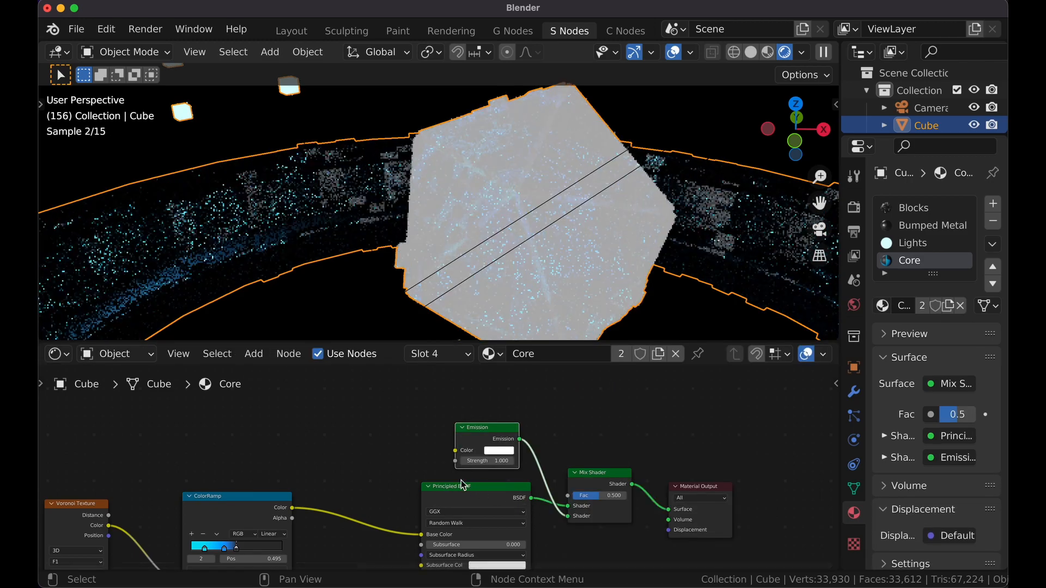
Step: Add a second Voronoi Texture above the ColorRamp and connect its Color to the Emission shader's Color
scroll(462, 487, left, 3)
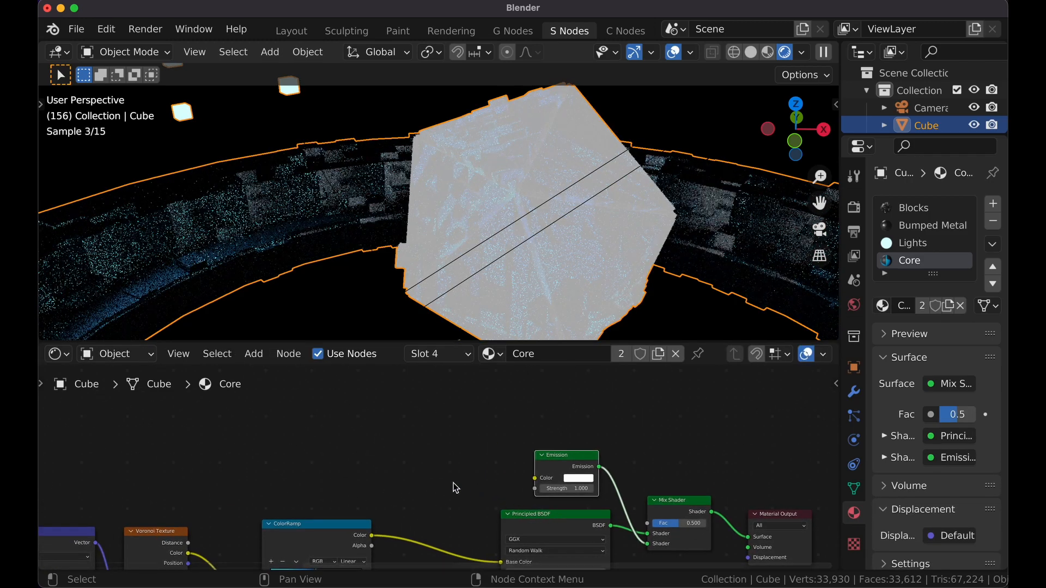
key(Return)
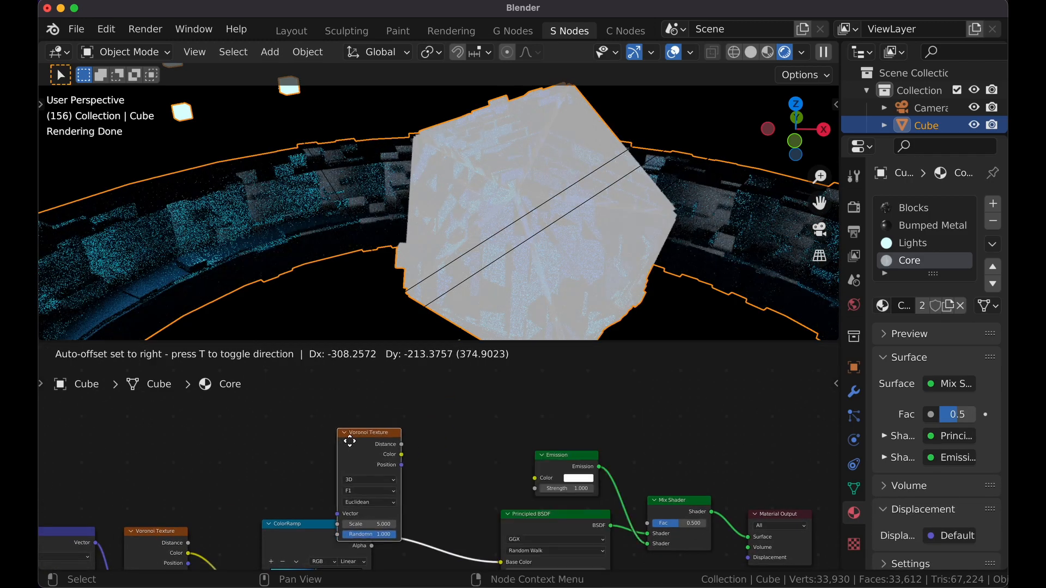
click(322, 416)
drag(374, 428, 540, 484)
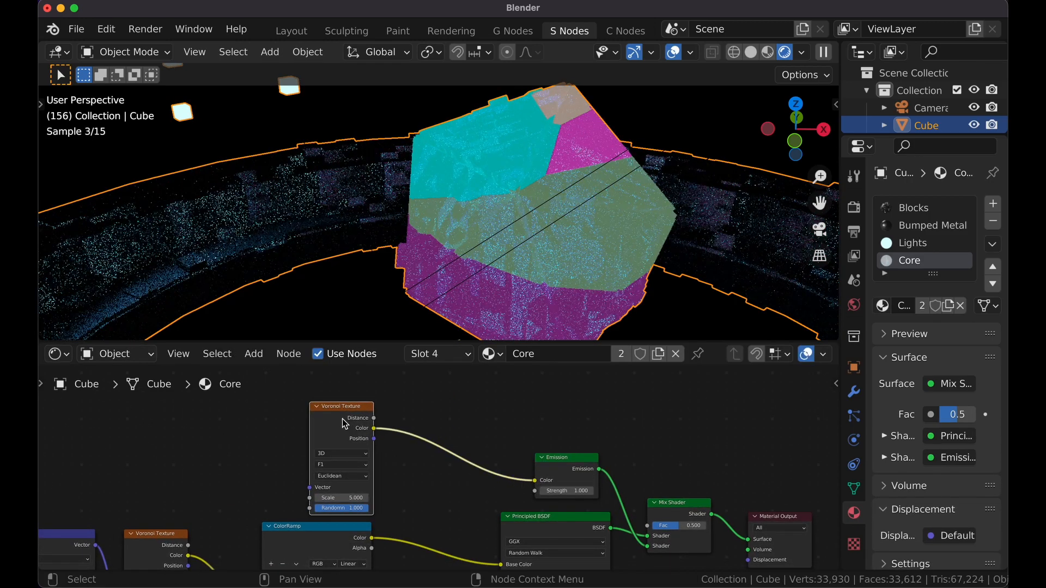
Step: Feed the first Voronoi's Color into the second Voronoi's Vector, and reroute the second's Color from the Emission shader to the Mix Shader's factor
middle_drag(343, 420, 502, 379)
drag(238, 519, 471, 452)
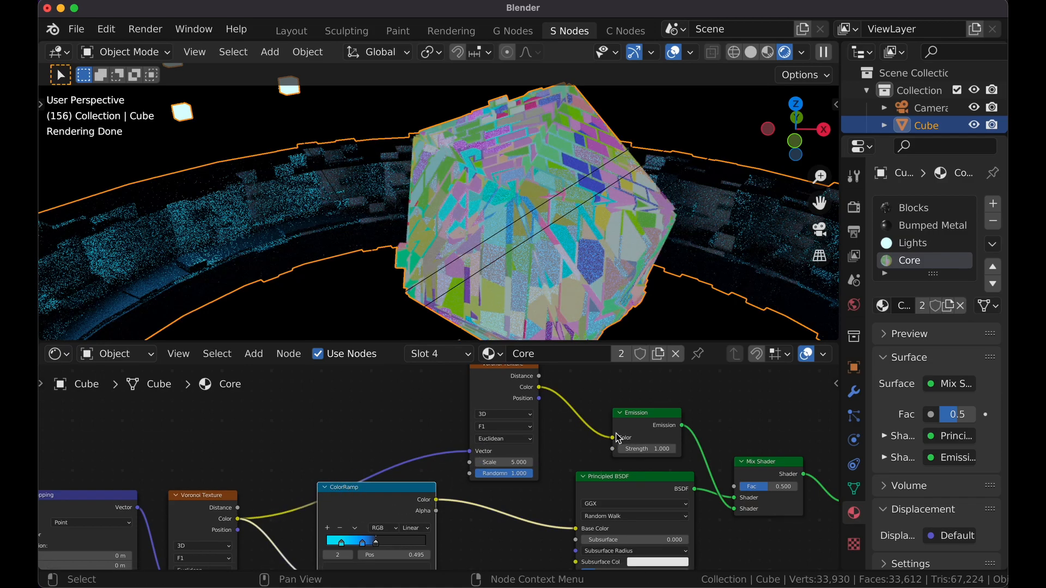
drag(615, 440, 615, 507)
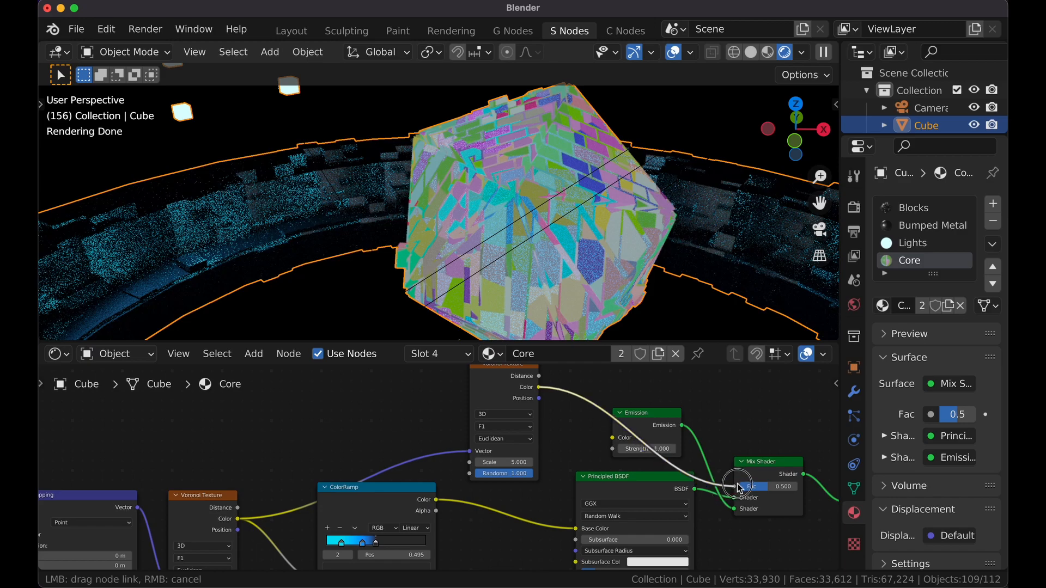
drag(739, 489, 735, 486)
key(shift+d)
click(543, 443)
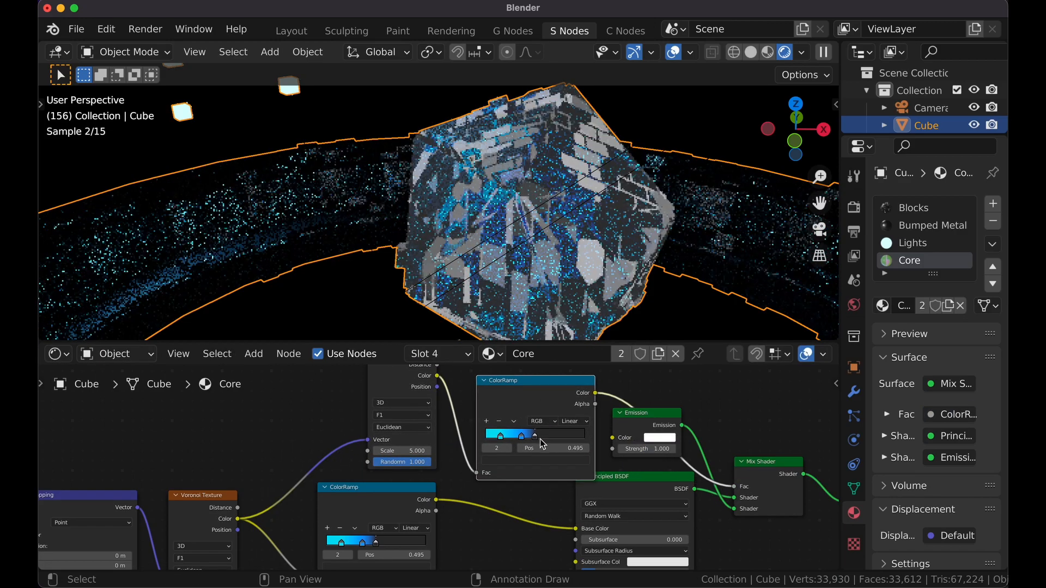
middle_drag(544, 443, 524, 496)
drag(486, 462, 512, 444)
key(ctrl+z)
key(ctrl+z)
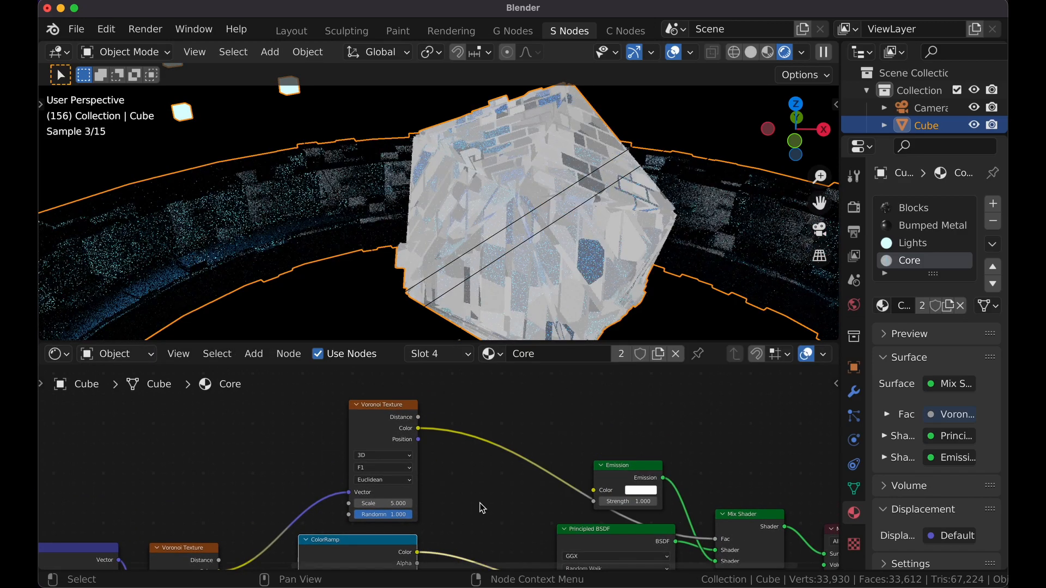
Step: Connect the gradient ColorRamp's Color to the Emission shader's Color and make room beside the second Voronoi Texture
middle_drag(478, 486, 480, 424)
drag(420, 490, 596, 428)
middle_drag(523, 436, 542, 475)
drag(394, 382, 348, 378)
Step: Insert a duplicate ColorRamp between the second Voronoi Texture and the Mix Shader factor, reset it and set its interpolation to Constant
click(347, 517)
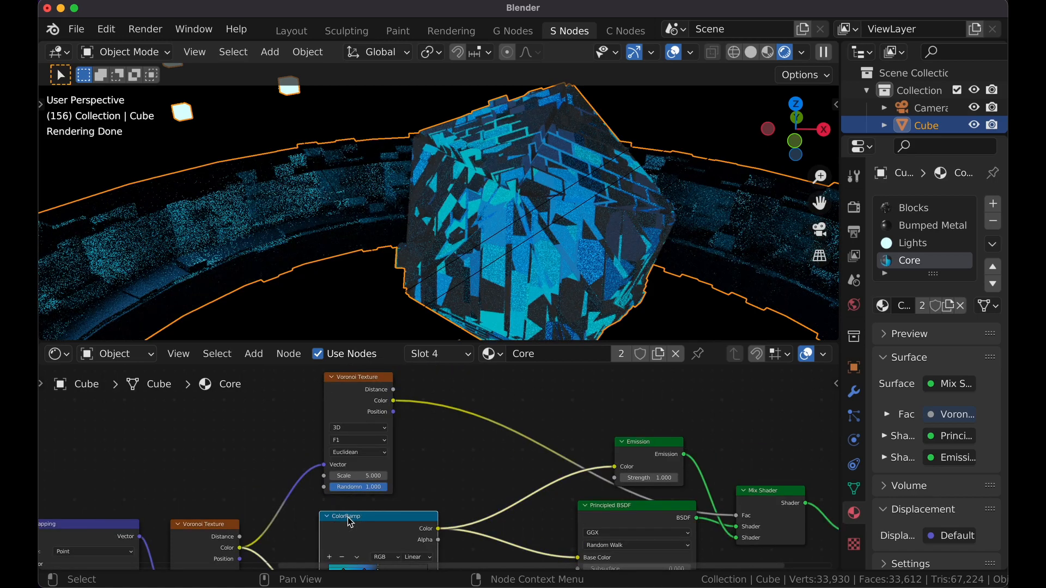
key(shift+d)
click(461, 404)
drag(461, 404, 449, 469)
key(BackSpace)
scroll(456, 465, up, 3)
click(565, 498)
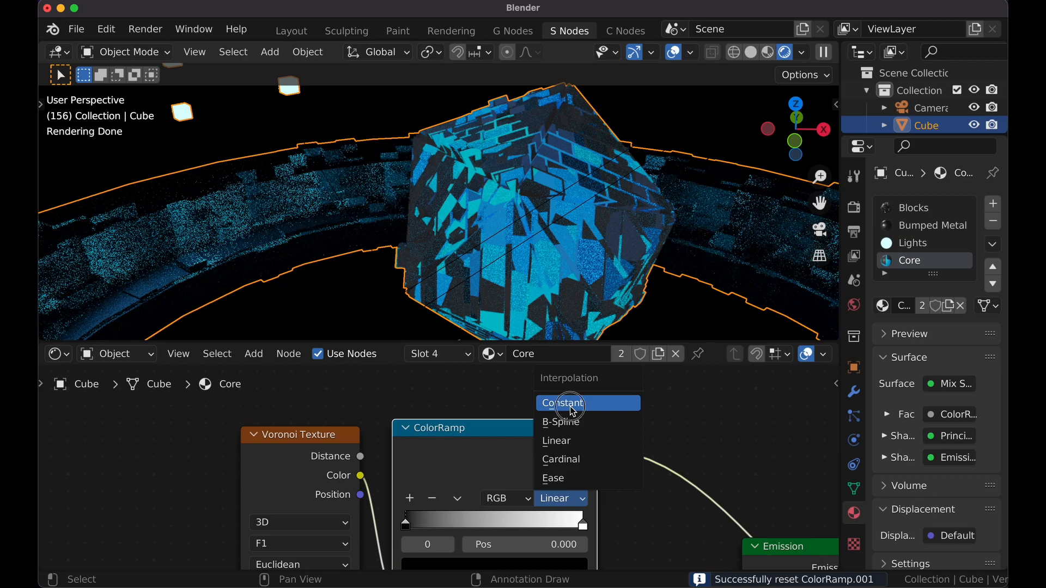
click(571, 404)
Step: Set the Emission shader's strength to 10
middle_drag(520, 506, 264, 377)
mouse_move(536, 478)
mouse_down()
mouse_move(626, 477)
mouse_move(527, 482)
mouse_up()
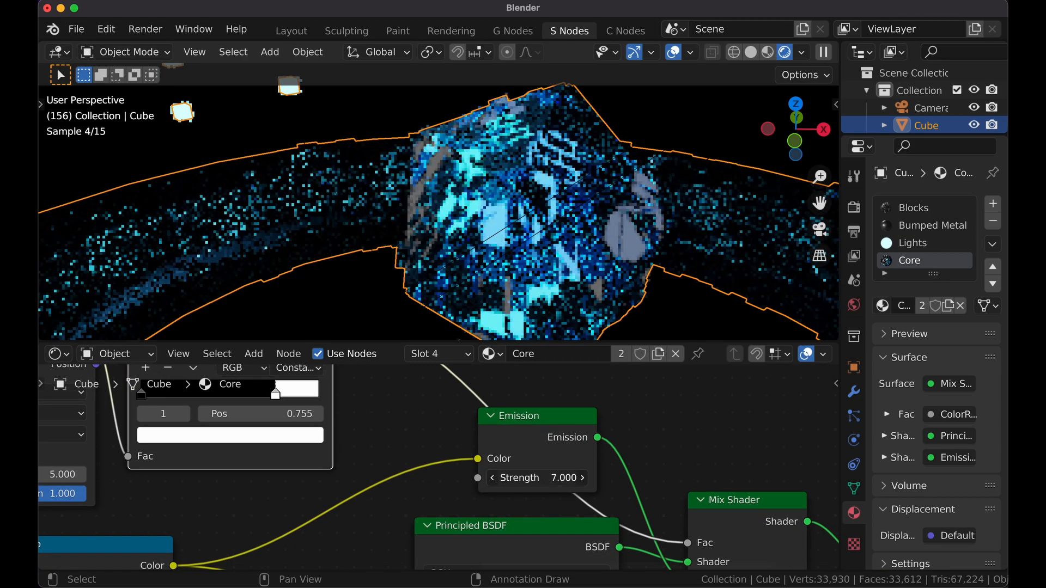
click(527, 482)
text(10)
key(Return)
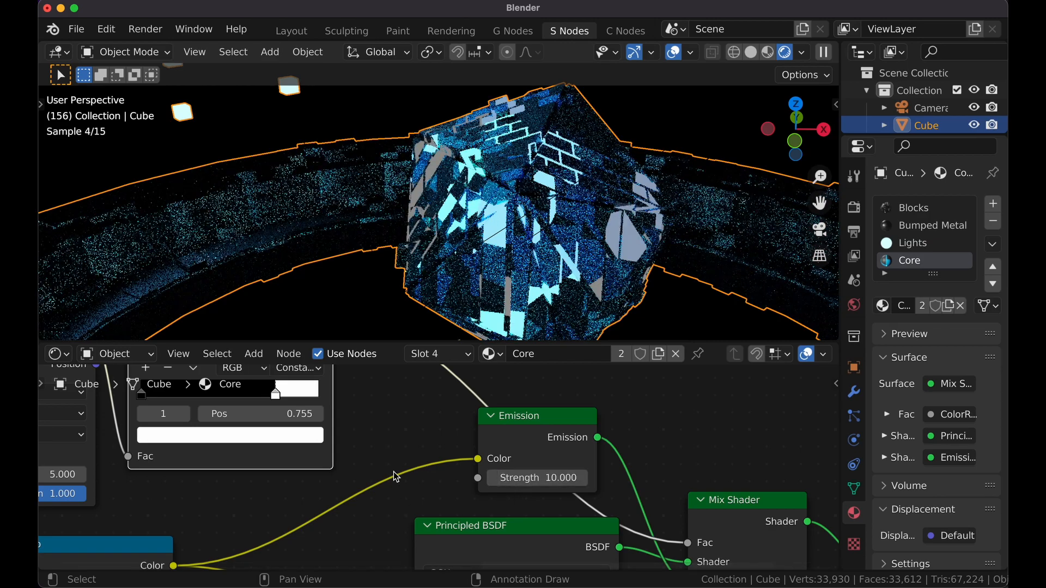
Step: Reorder the constant ColorRamp to white first with black at 0.371, and give the Emission shader an unlinked light blue color
middle_drag(297, 442, 476, 544)
drag(455, 498, 400, 498)
drag(322, 497, 484, 516)
drag(401, 497, 251, 496)
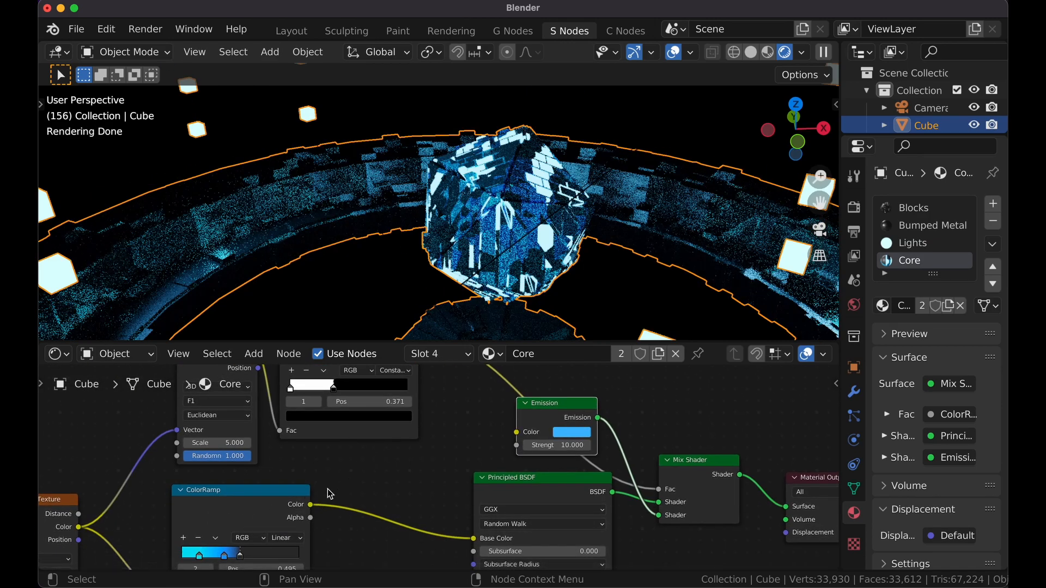
Step: Examine the glowing core and the surrounding rings in the rendered viewport from several angles and distances
middle_drag(485, 261, 533, 278)
scroll(558, 266, up, 2)
scroll(559, 267, down, 7)
scroll(534, 278, up, 3)
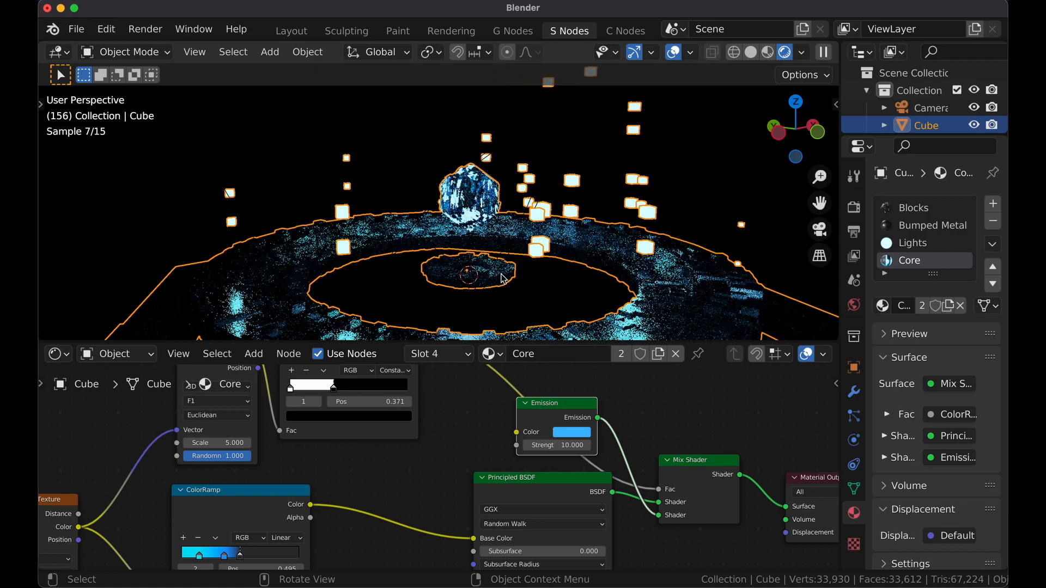
scroll(377, 280, up, 5)
scroll(379, 281, up, 3)
middle_drag(379, 281, 292, 263)
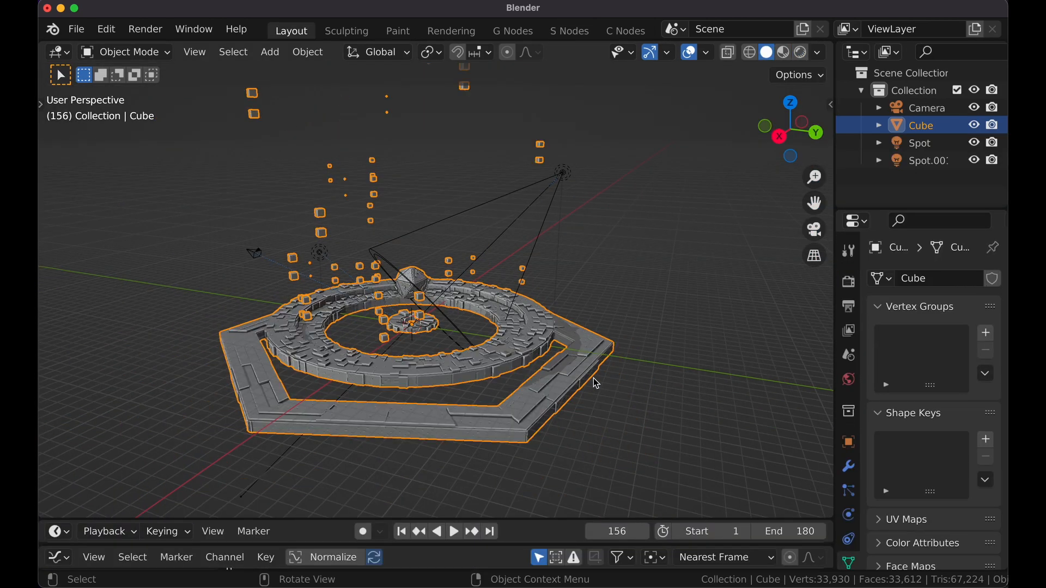
Step: Enlarge the timeline in the Layout workspace and play the animation, stopping at frame 53
drag(463, 518, 464, 449)
drag(517, 484, 745, 447)
key(space)
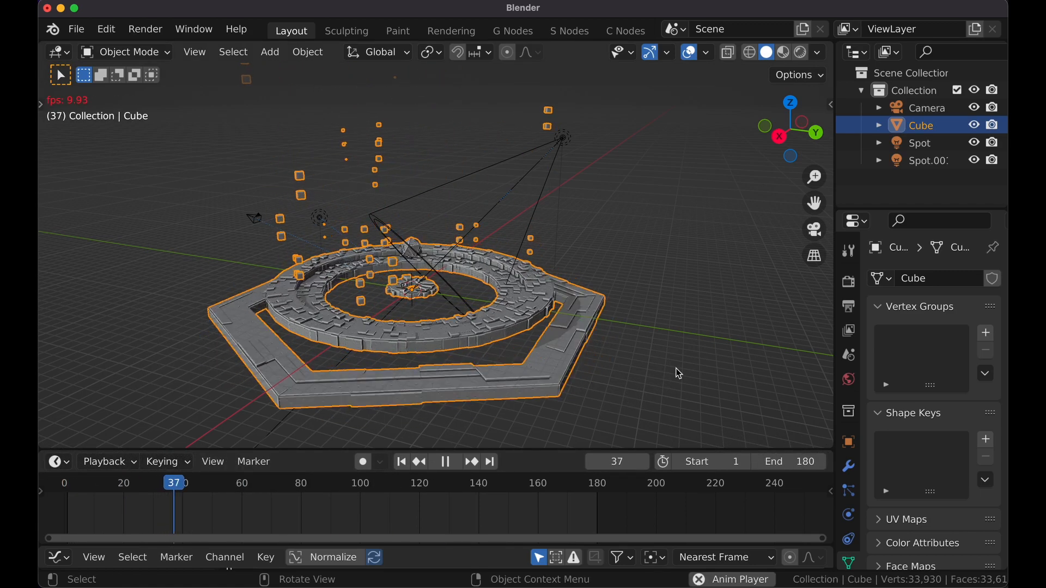
key(space)
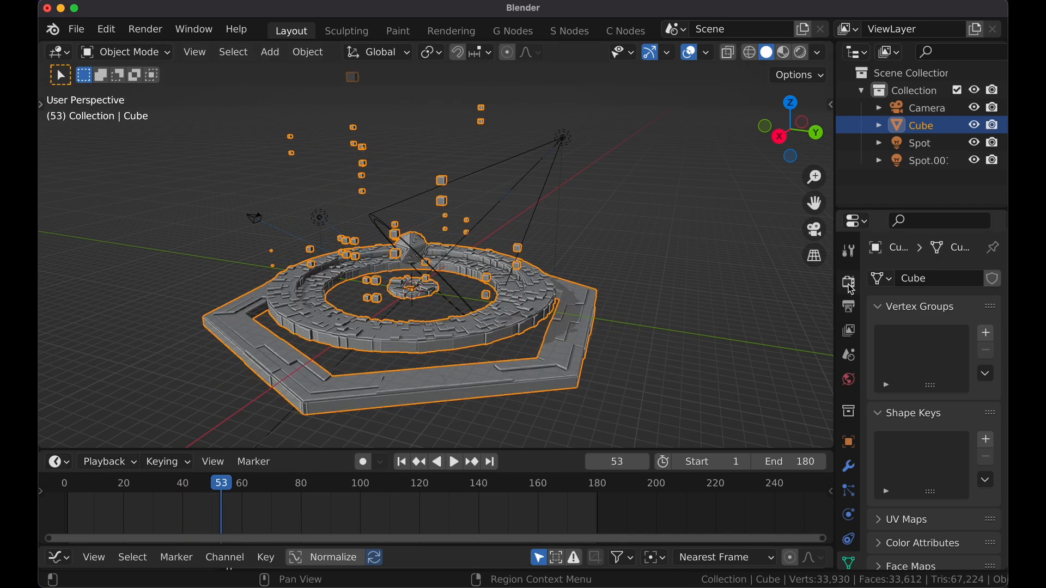
Step: Review the Motion Blur options in the scene's render settings
click(848, 281)
scroll(903, 499, down, 3)
scroll(903, 499, down, 10)
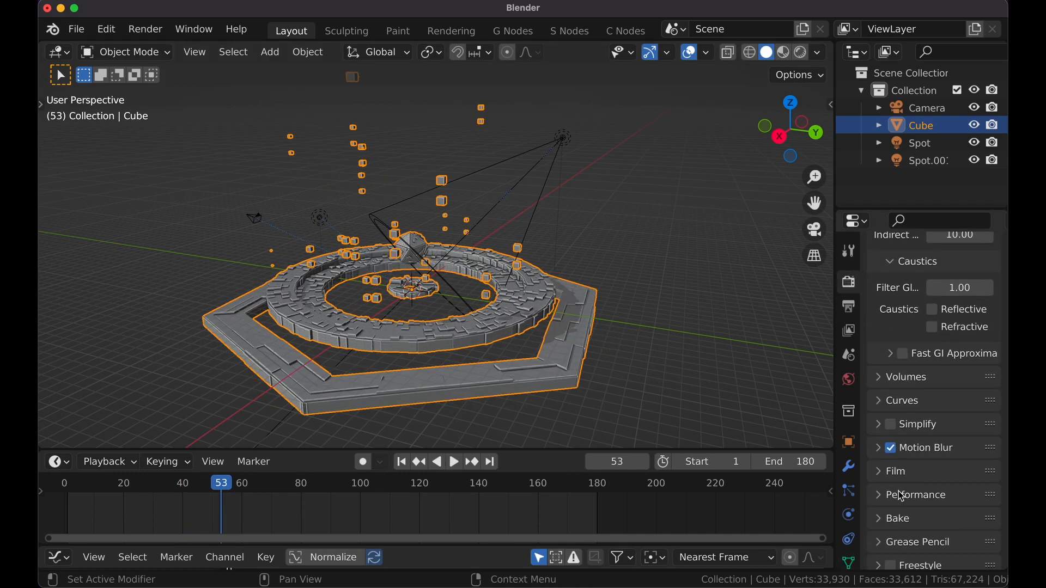
click(932, 448)
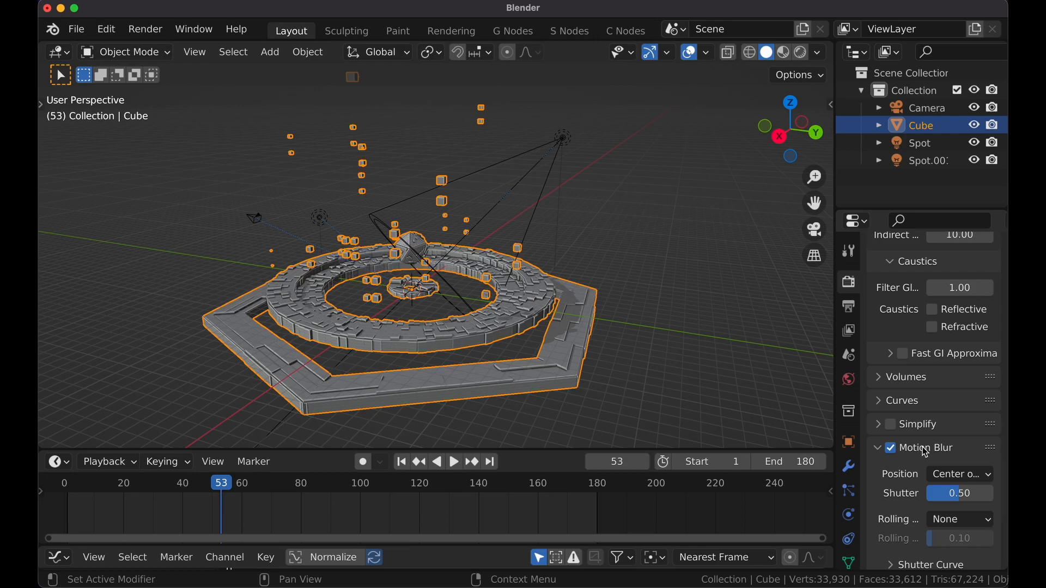
click(921, 452)
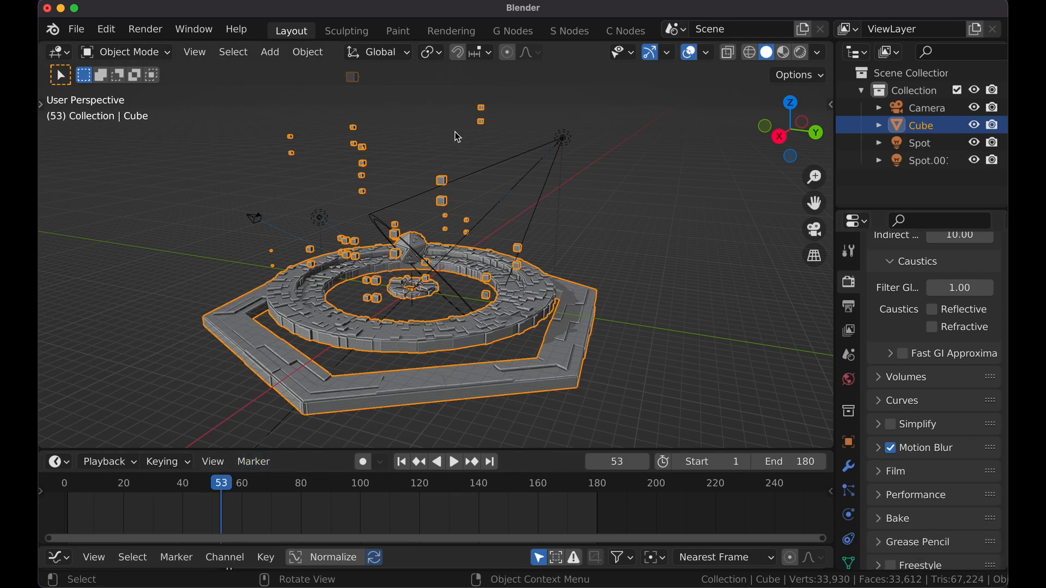
Step: Render a still image of the current frame in the Rendering workspace
click(455, 31)
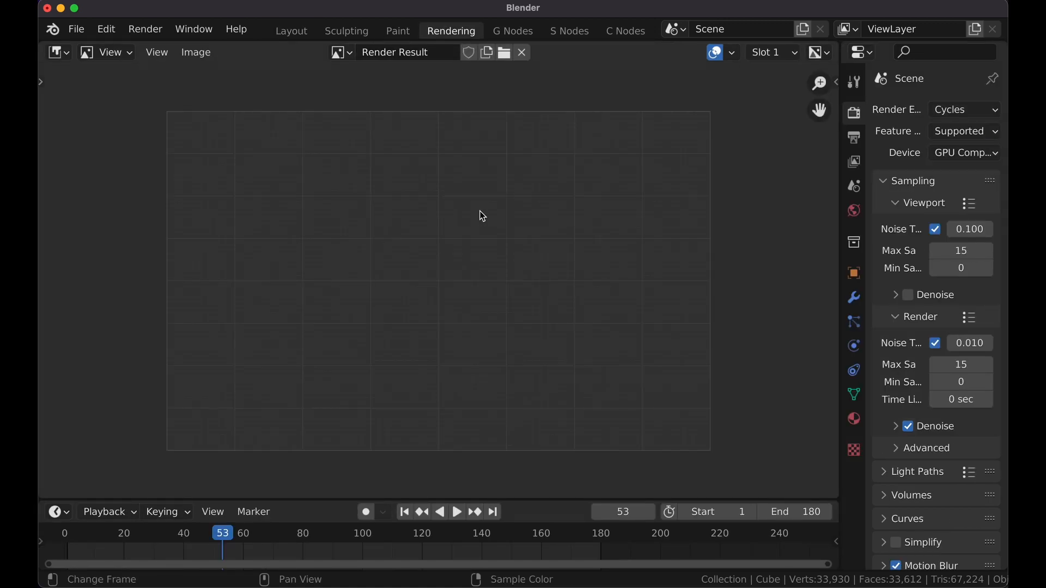
click(144, 23)
click(150, 48)
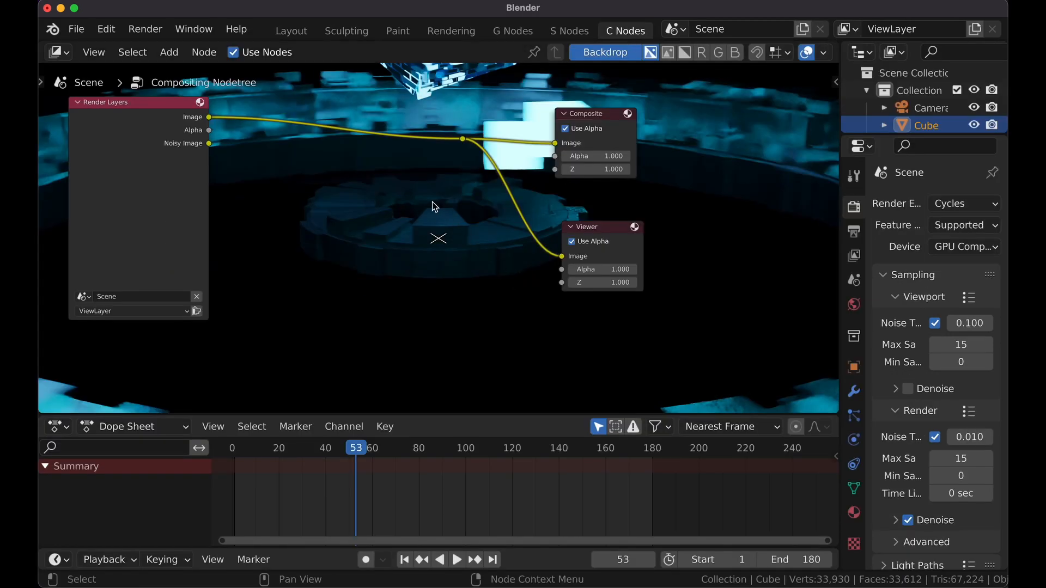
Step: In the compositor, move the Render Layers node away from the output nodes and shrink the backdrop to show the whole render
scroll(433, 202, down, 4)
middle_drag(331, 200, 456, 236)
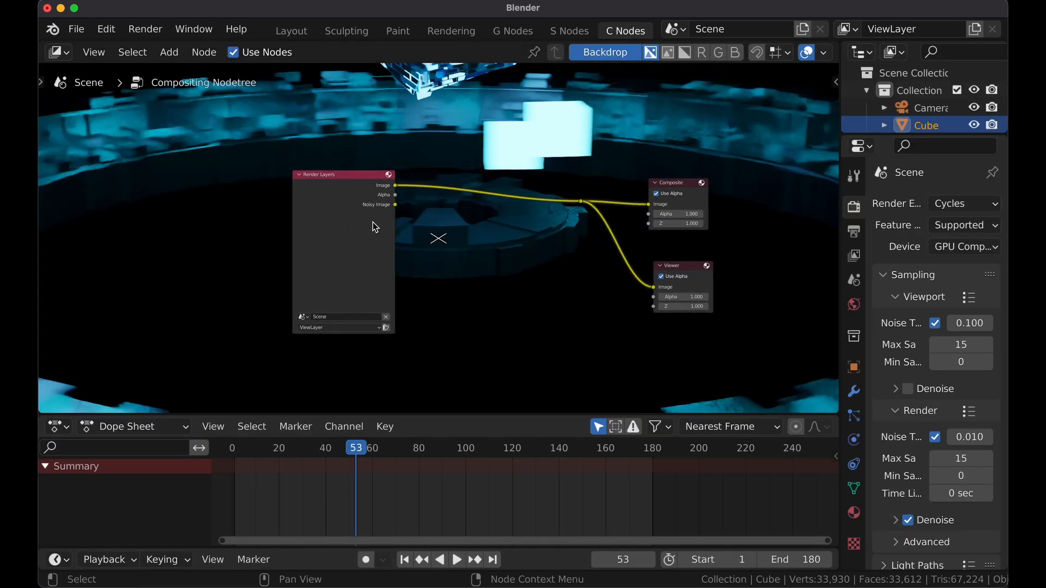
drag(371, 222, 238, 221)
middle_drag(391, 230, 380, 224)
key(v)
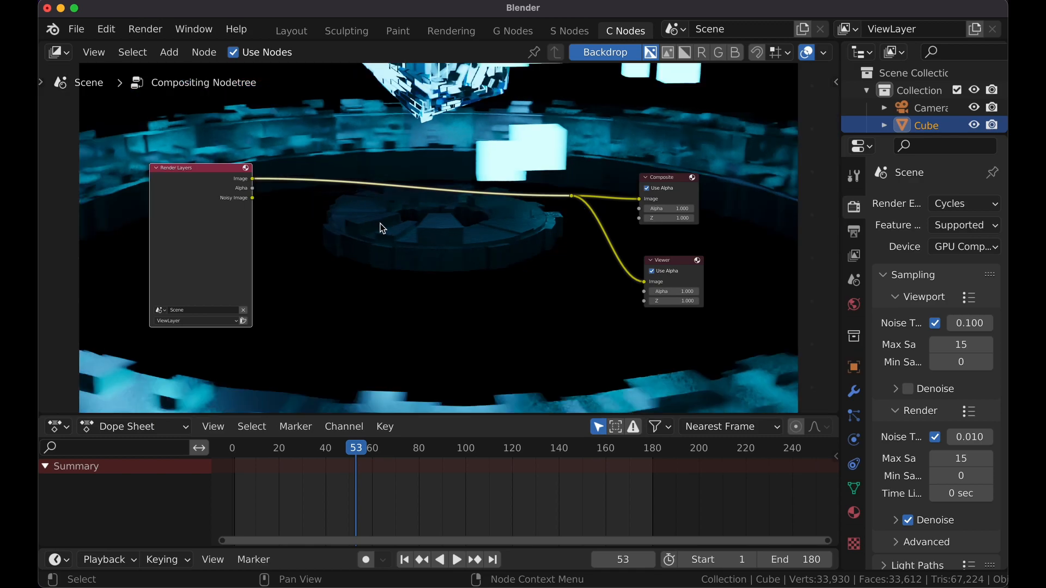
Step: Add a Glare node between the Render Layers node and the Composite and Viewer outputs
key(shift+a)
click(279, 235)
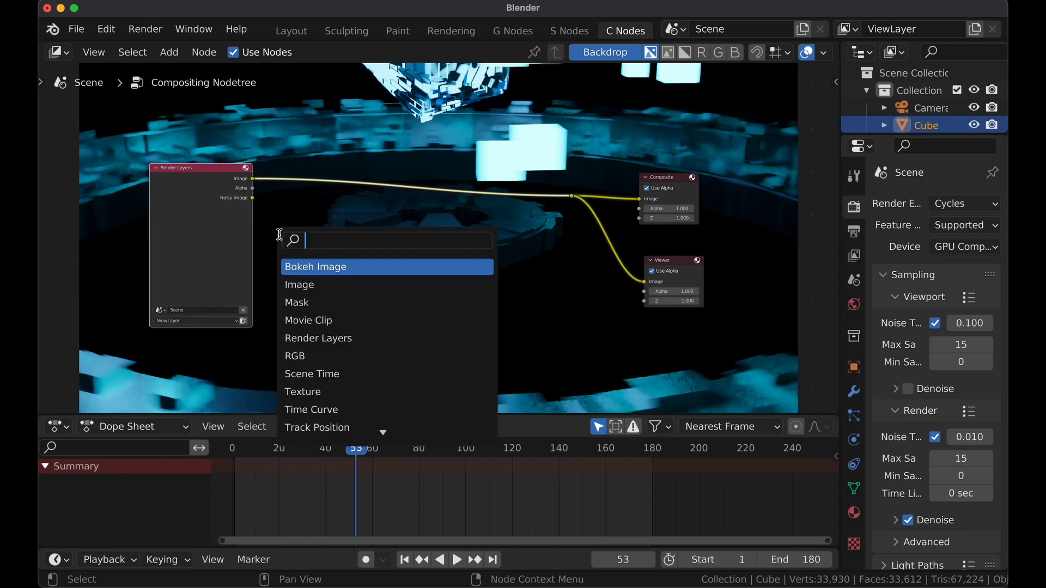
click(339, 268)
click(344, 195)
click(290, 253)
click(291, 253)
Step: Set the Streaks glare's quality to High and its threshold to 5
scroll(381, 276, up, 1)
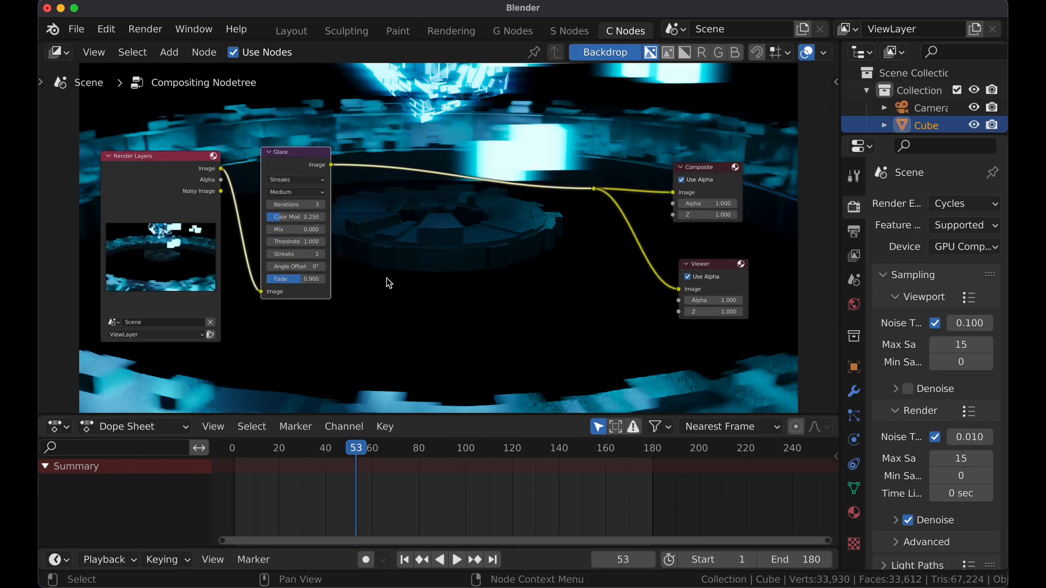
scroll(389, 283, up, 1)
click(321, 221)
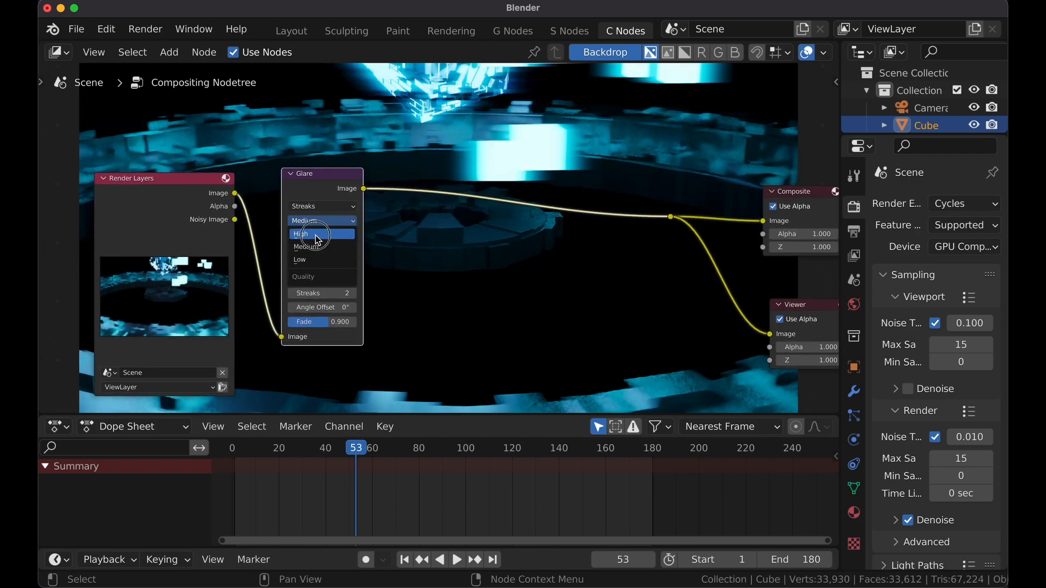
click(318, 240)
scroll(310, 281, up, 1)
double_click(315, 297)
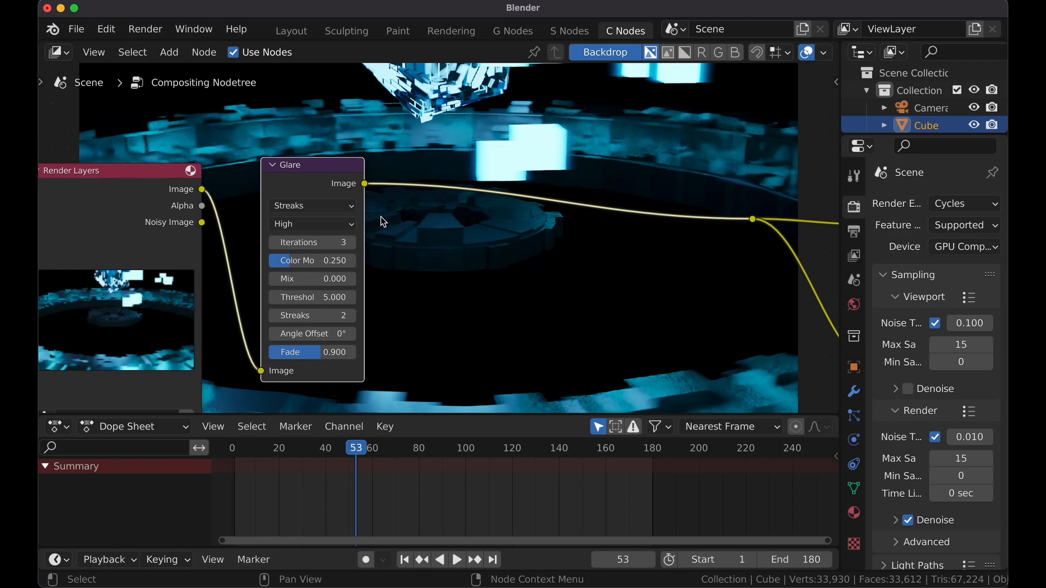
Step: Duplicate the Glare node after the first one, change it to Fog Glow and set its threshold to 1
key(shift+d)
click(518, 197)
click(474, 201)
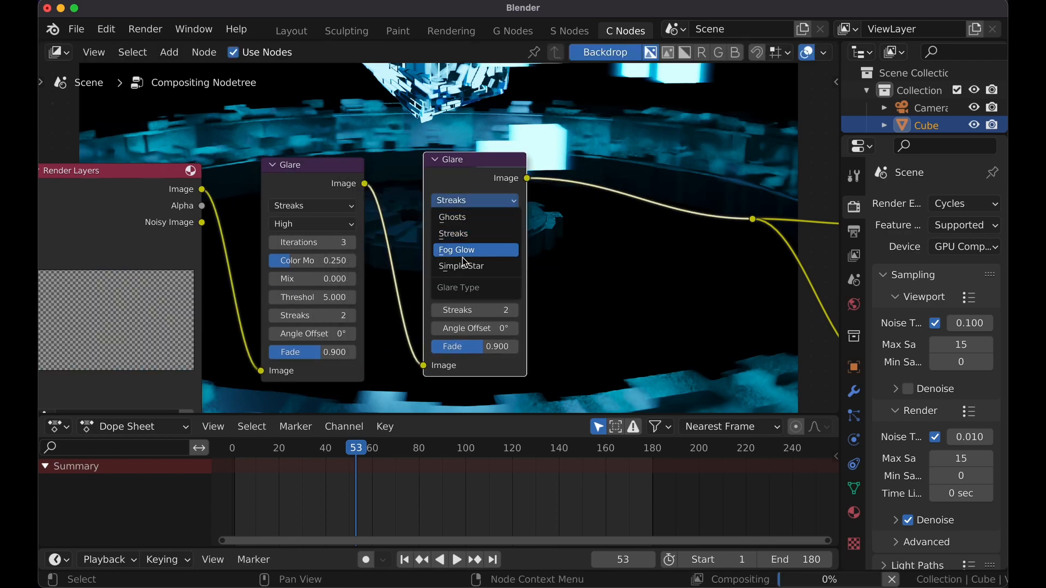
click(463, 249)
click(458, 255)
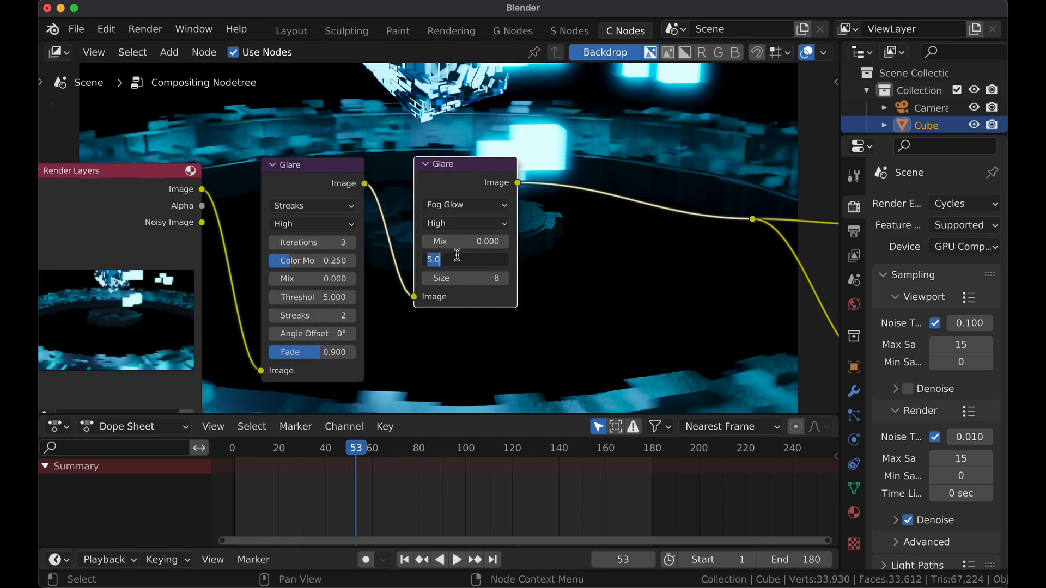
key(Home)
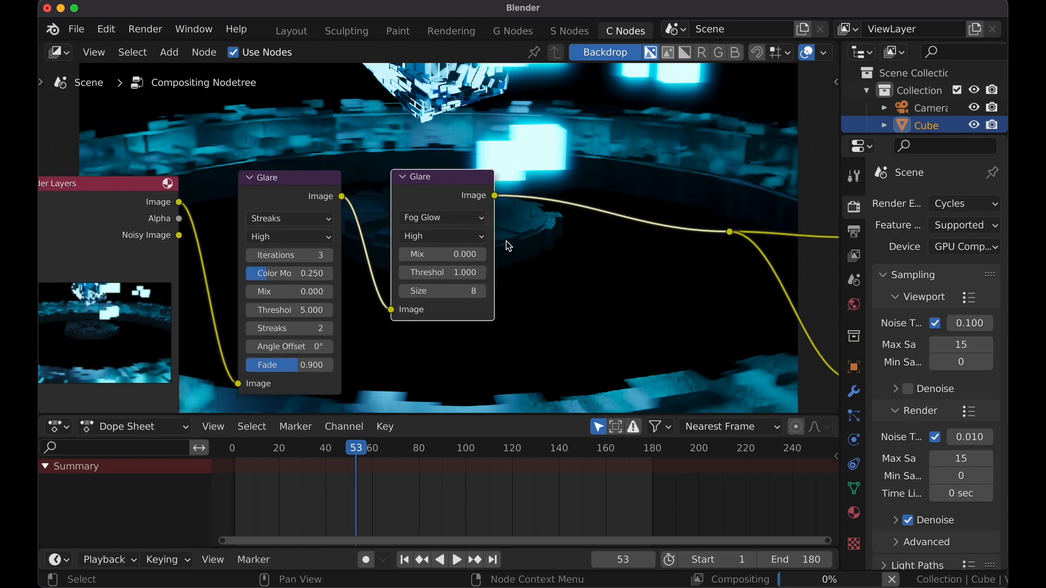
Step: Add a Lens Distortion node after the Fog Glow glare and set its dispersion to 0.025
key(shift+a)
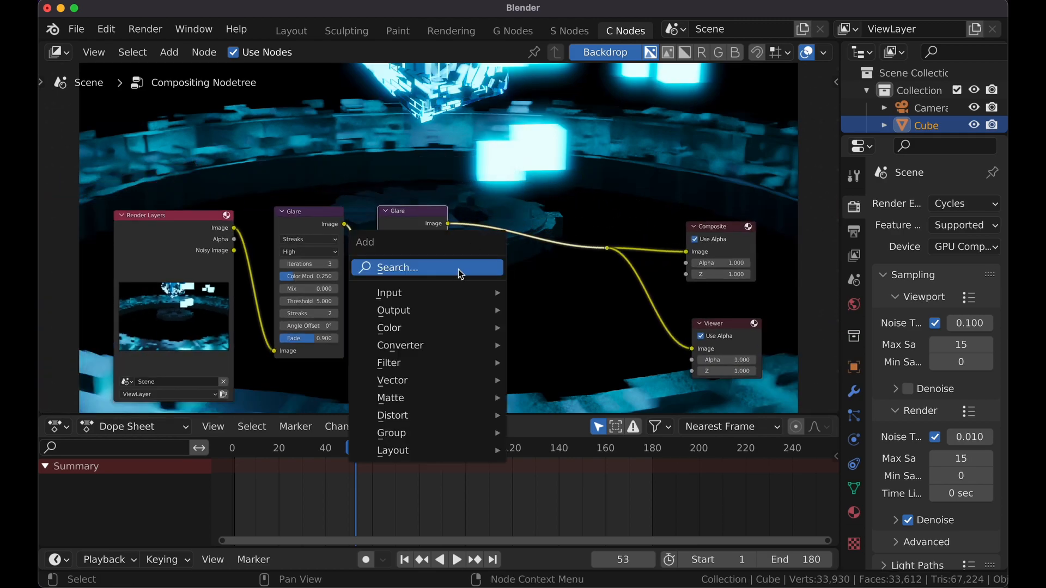
click(462, 274)
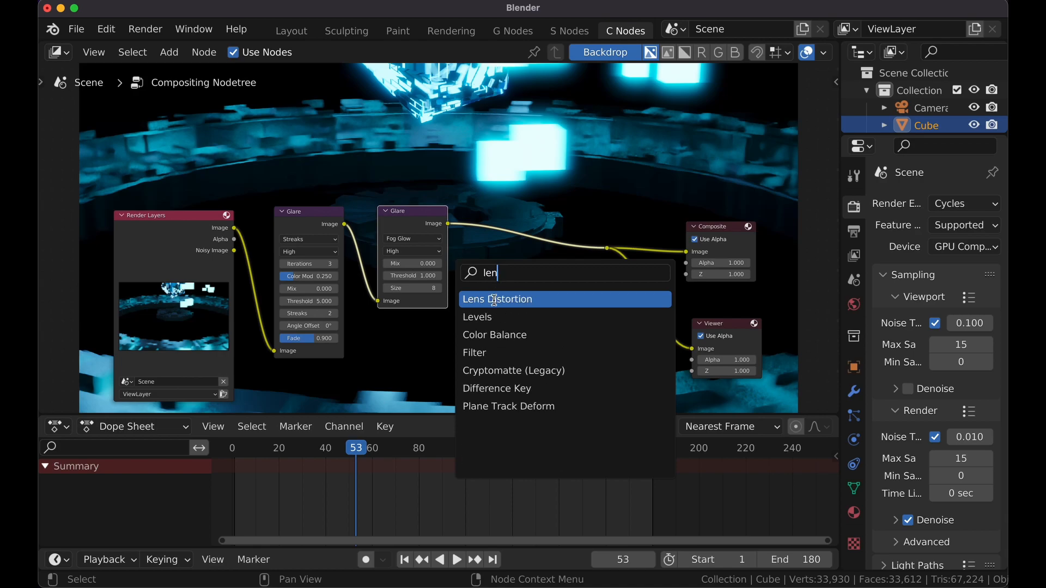
click(495, 300)
click(527, 265)
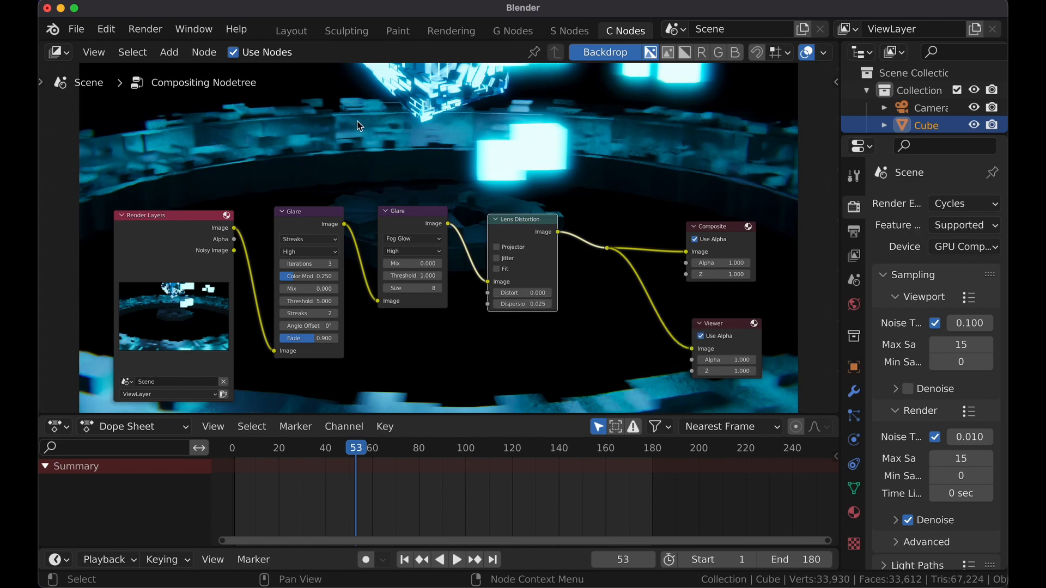
Step: Return to the Layout workspace, view the scene through the camera and go back to frame 1
click(292, 31)
click(826, 233)
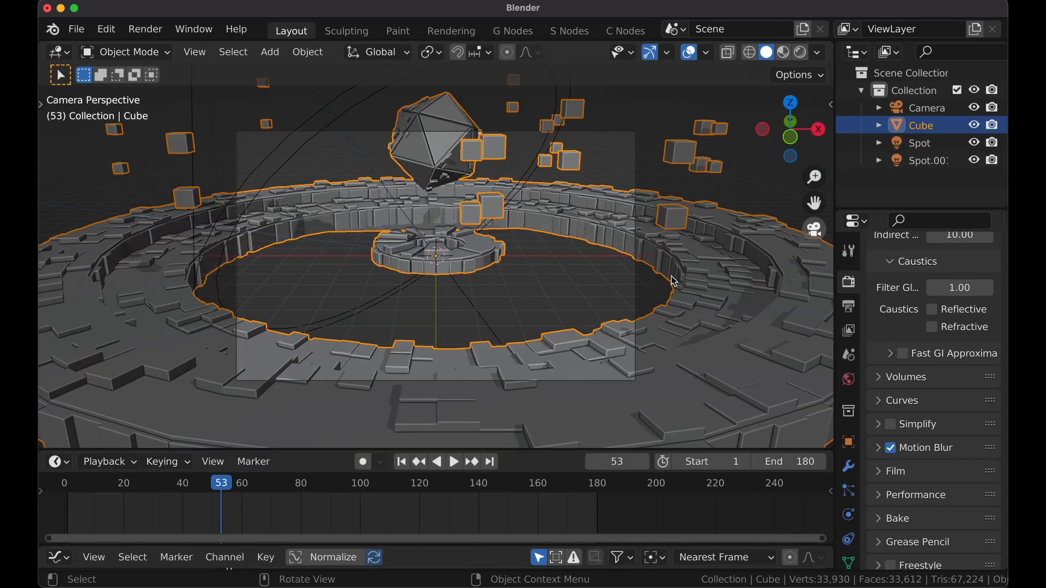
drag(226, 486, 79, 484)
click(399, 464)
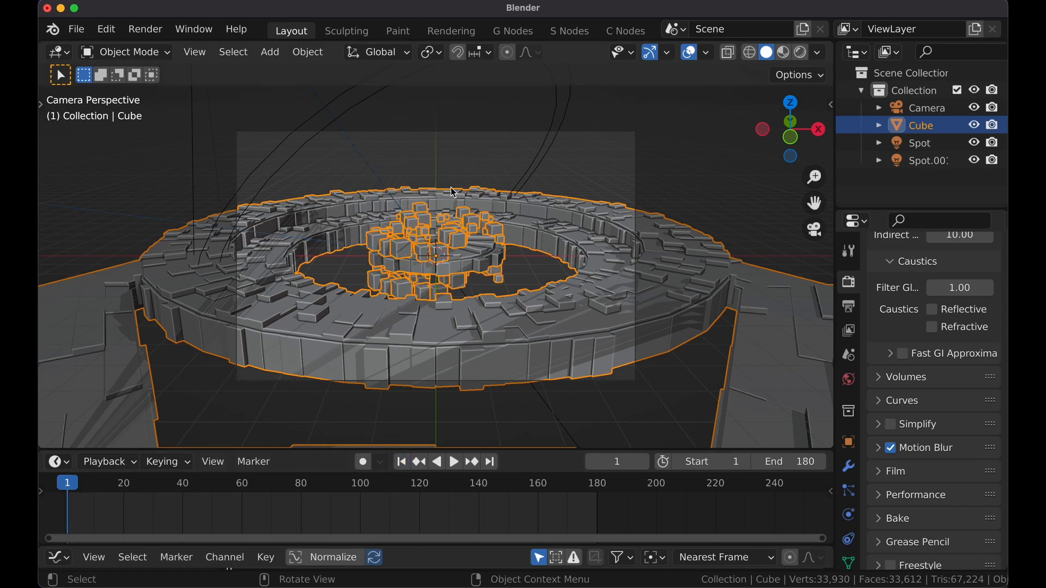
Step: Select the camera and reduce its focal length to widen the framing around the rings
click(474, 134)
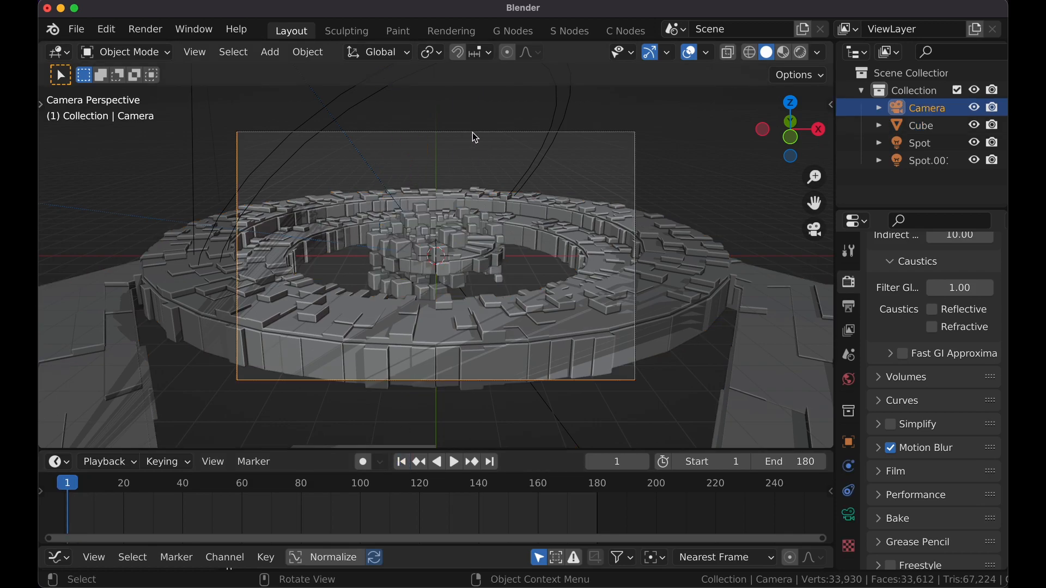
click(848, 514)
scroll(907, 388, up, 5)
mouse_move(947, 358)
mouse_down()
mouse_move(902, 358)
mouse_move(935, 355)
mouse_up()
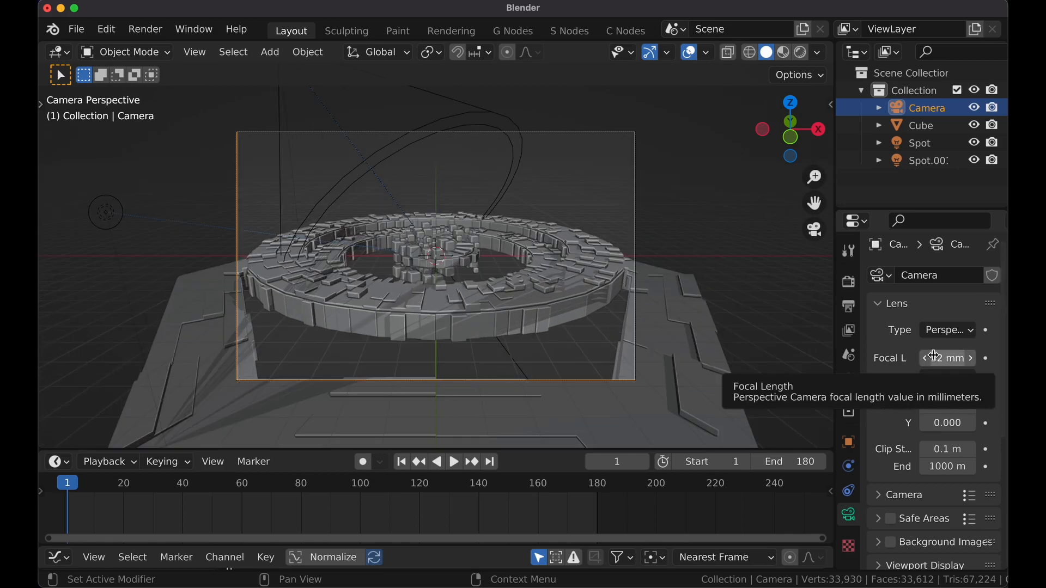
Step: Clear the target object of the camera's Track To constraint
click(850, 491)
click(968, 332)
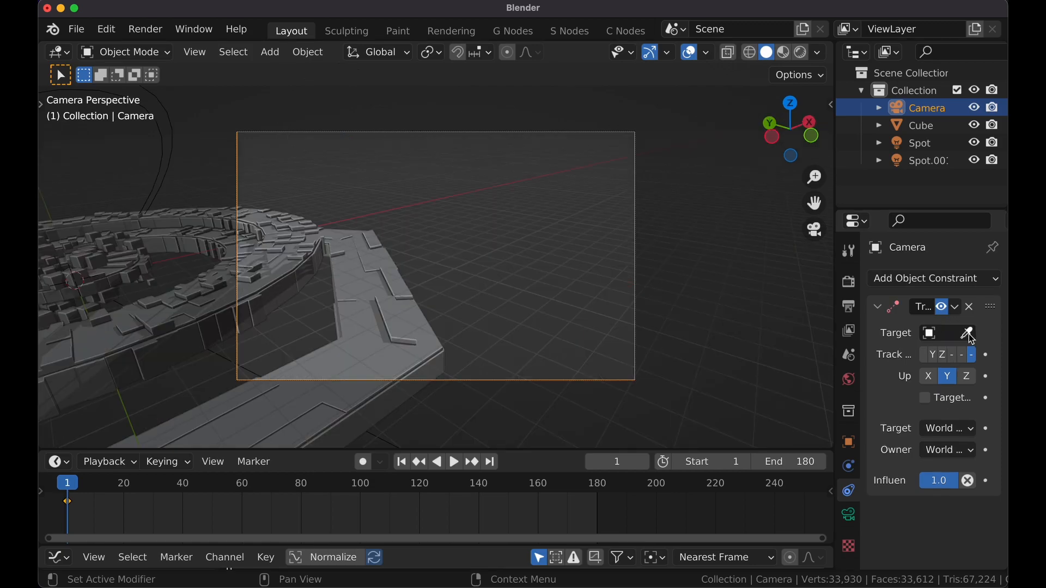
Step: Set the cube as the target of the camera's Track To constraint and lower the constraint's influence to 0.7
click(968, 333)
click(384, 270)
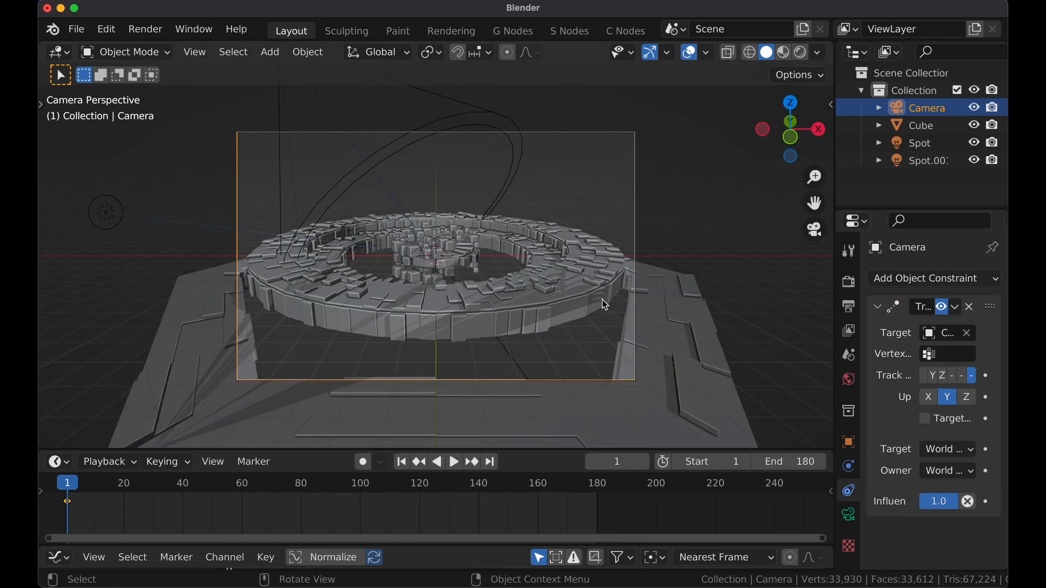
drag(68, 497, 109, 452)
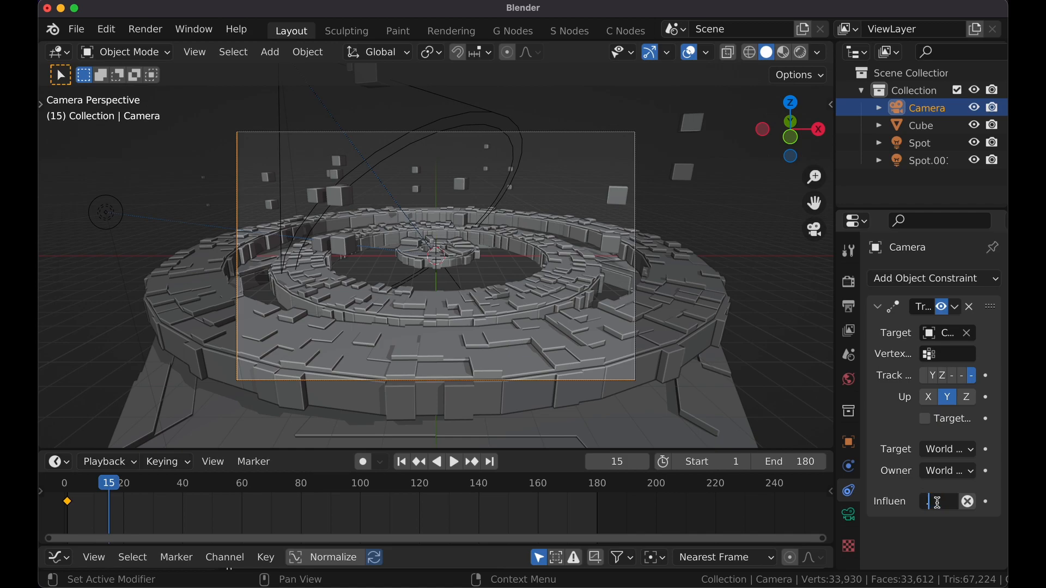
key(Return)
Step: Disable the Track To constraint and set the camera's rotation to 90° on X, 0° on Y and 0° on Z
key(n)
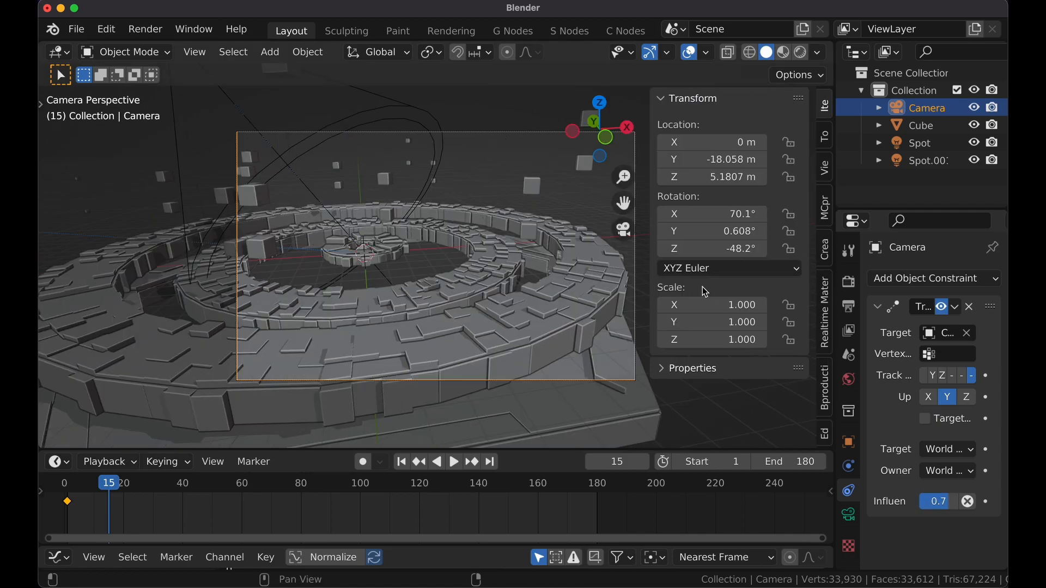
click(943, 306)
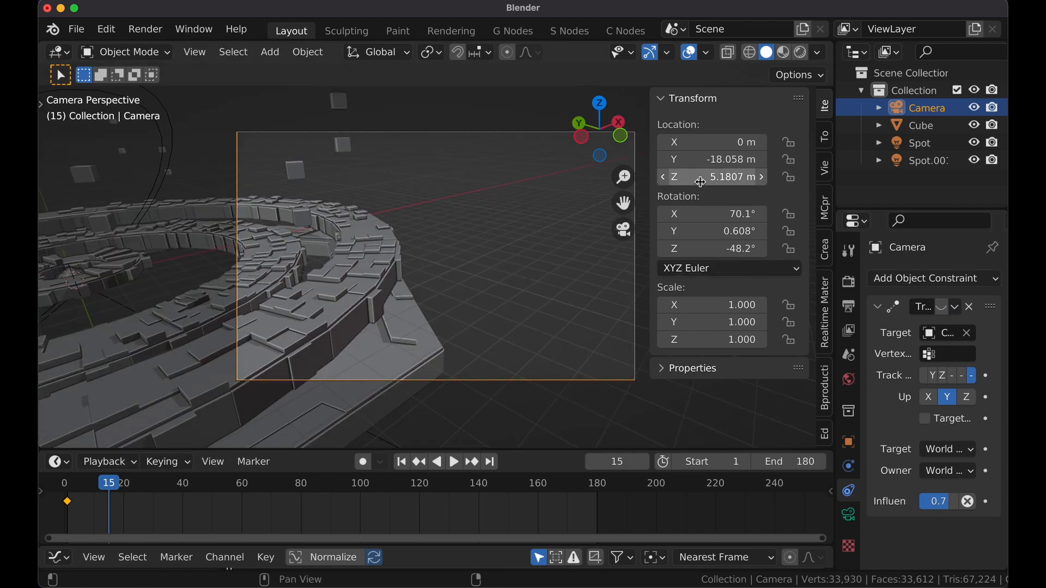
click(716, 213)
text(90)
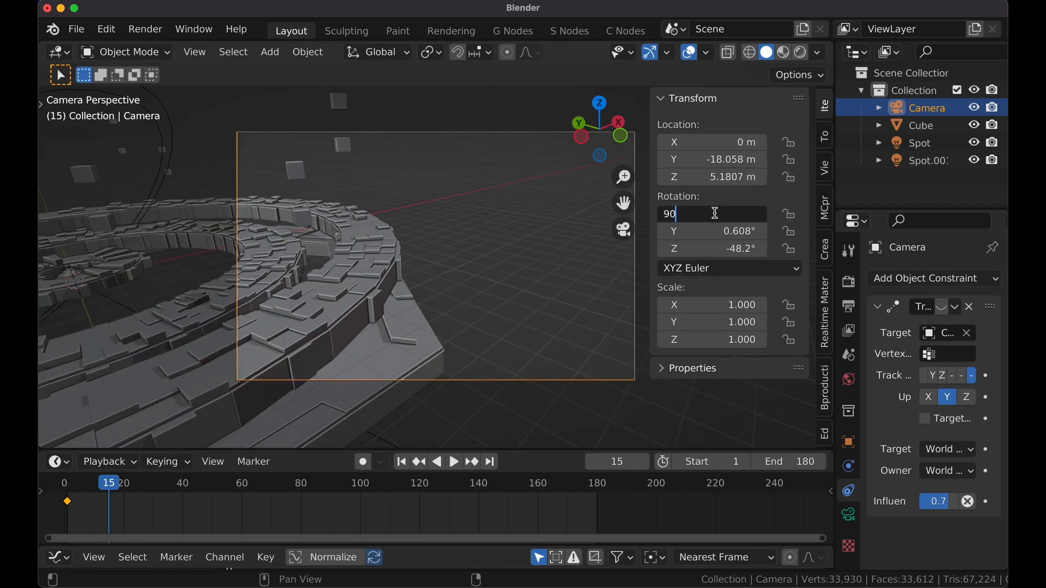
key(Return)
click(717, 232)
text(0)
key(Return)
mouse_move(718, 249)
mouse_down()
mouse_move(768, 249)
mouse_move(720, 249)
mouse_up()
click(720, 249)
text(0)
key(Return)
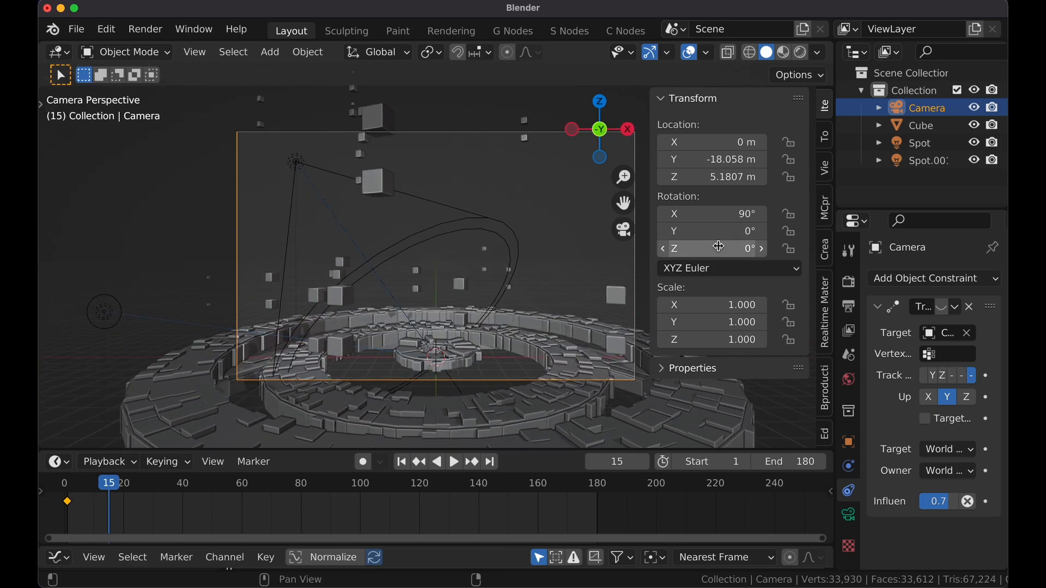
Step: Review the animation from its start, turn the Track To constraint back on and go to frame 42
drag(120, 486, 44, 496)
key(space)
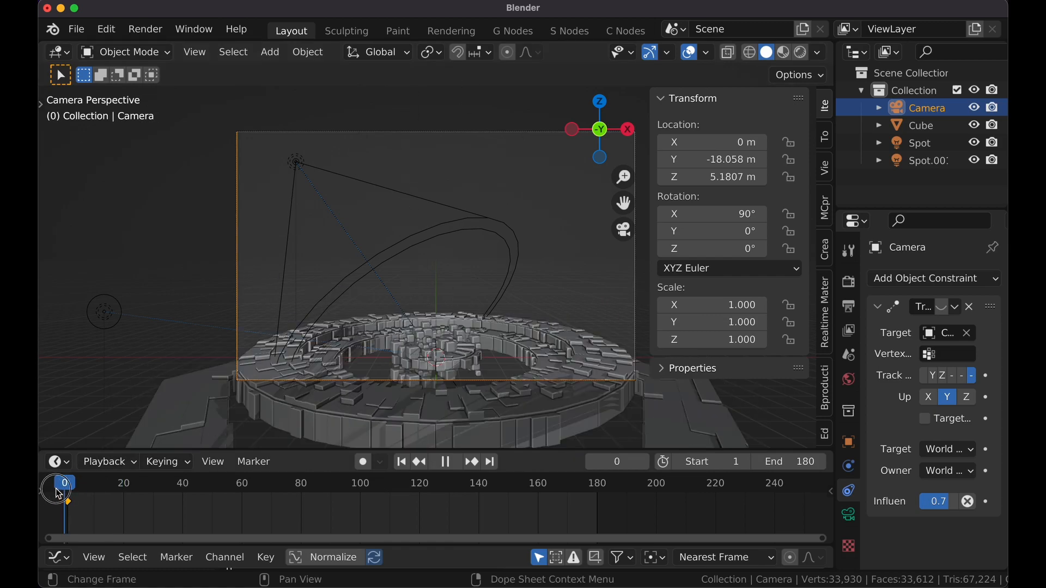
key(space)
drag(125, 485, 192, 498)
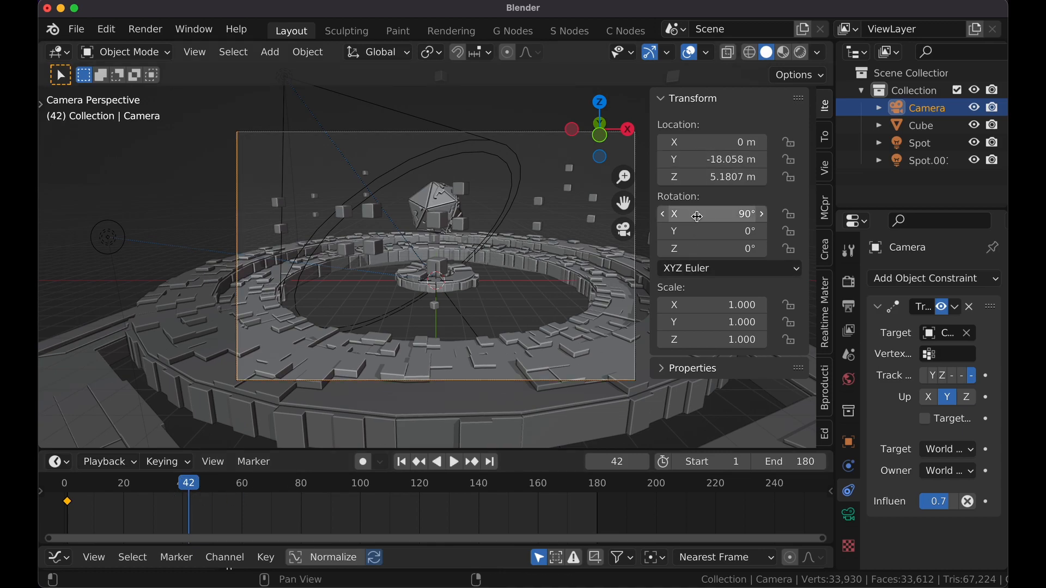
Step: Raise the camera's X rotation to 109° at frame 42 and keyframe its rotation
drag(693, 214, 798, 213)
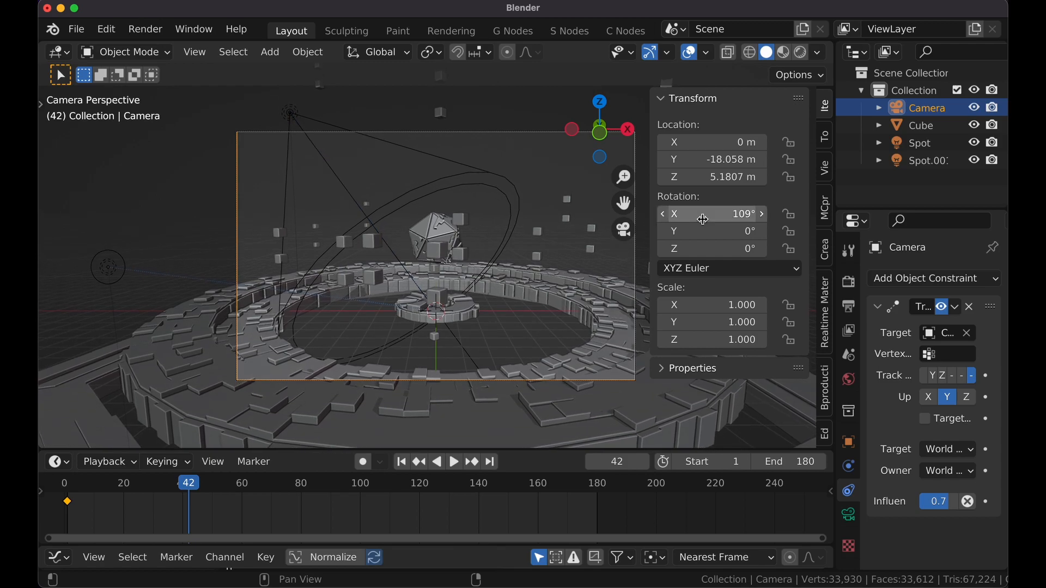
key(i)
right_click(301, 481)
click(309, 377)
Step: Keyframe the camera's rotation at frame 1 with X set to 90° and play the animation
drag(158, 486, 68, 492)
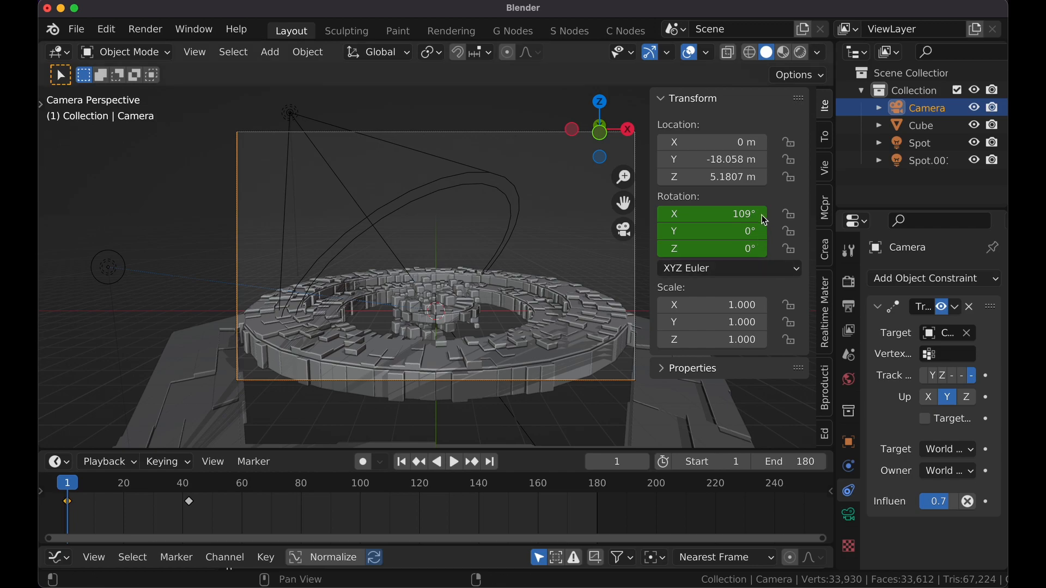
drag(735, 212, 739, 212)
key(super+z)
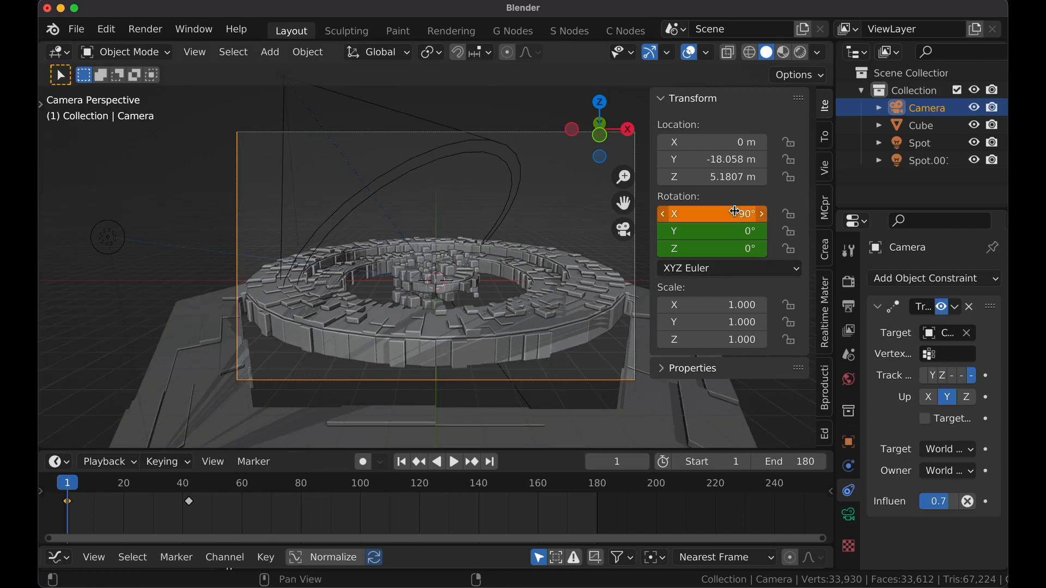
key(space)
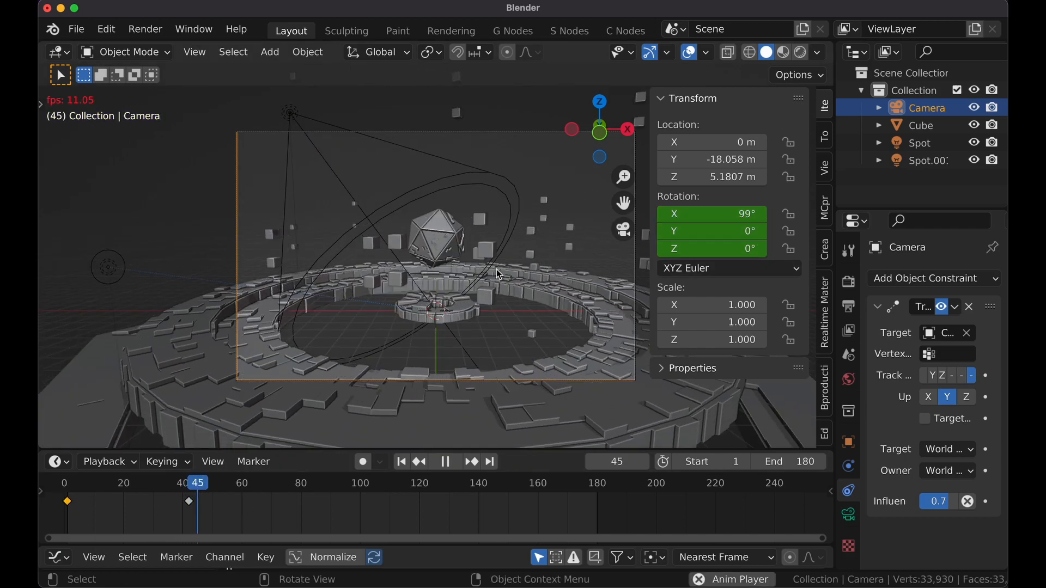
Step: Move the camera's keyframe from frame 1 to frame 20 so the tilt starts there, and go to frame 10
drag(245, 490, 97, 453)
key(g)
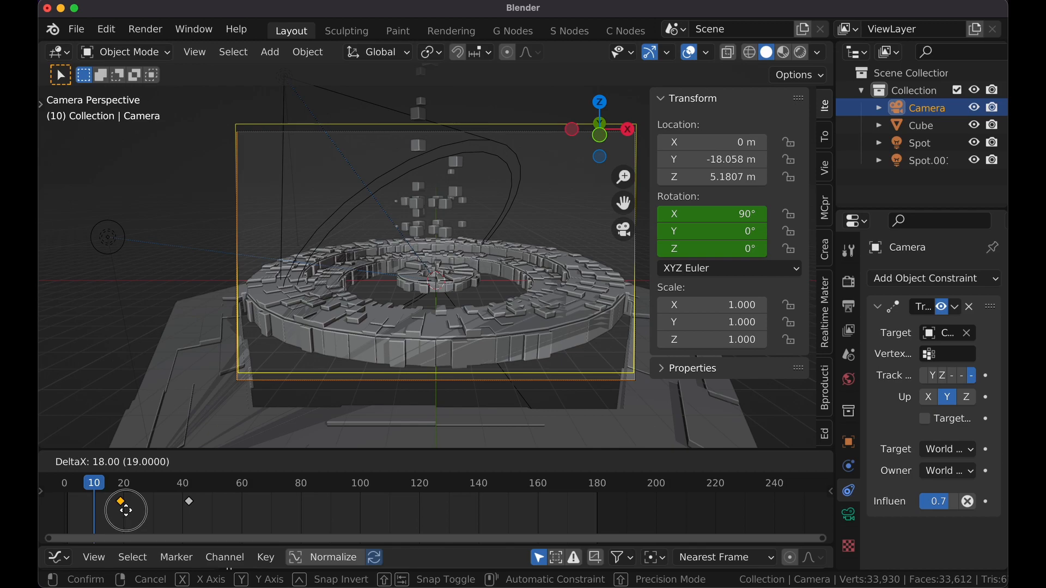
click(121, 514)
key(n)
Step: Keyframe the camera's focal length at frame 10, and set it to 18 mm with another keyframe at frame 31
click(850, 514)
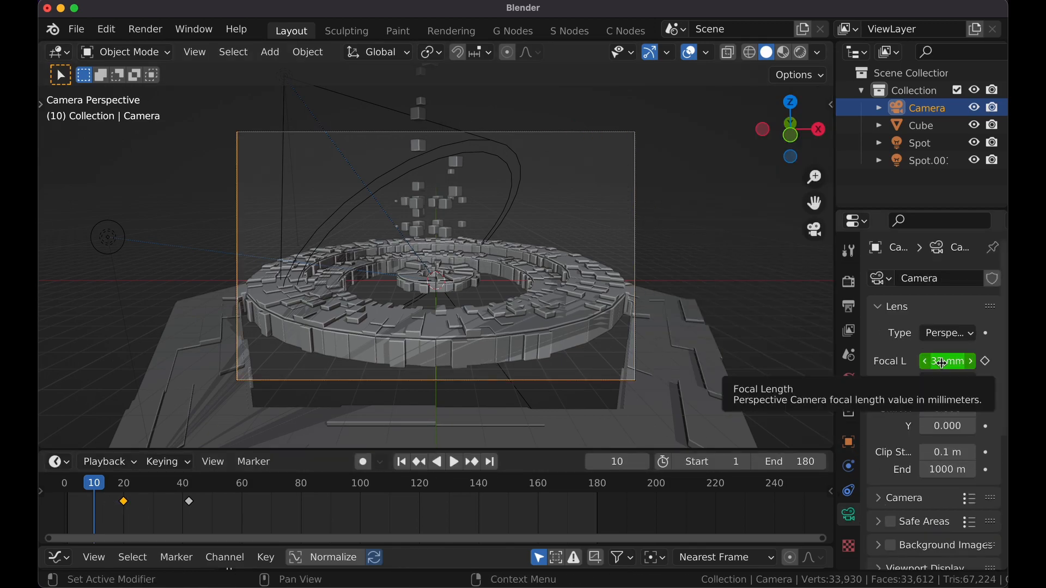
click(156, 484)
drag(953, 361, 894, 362)
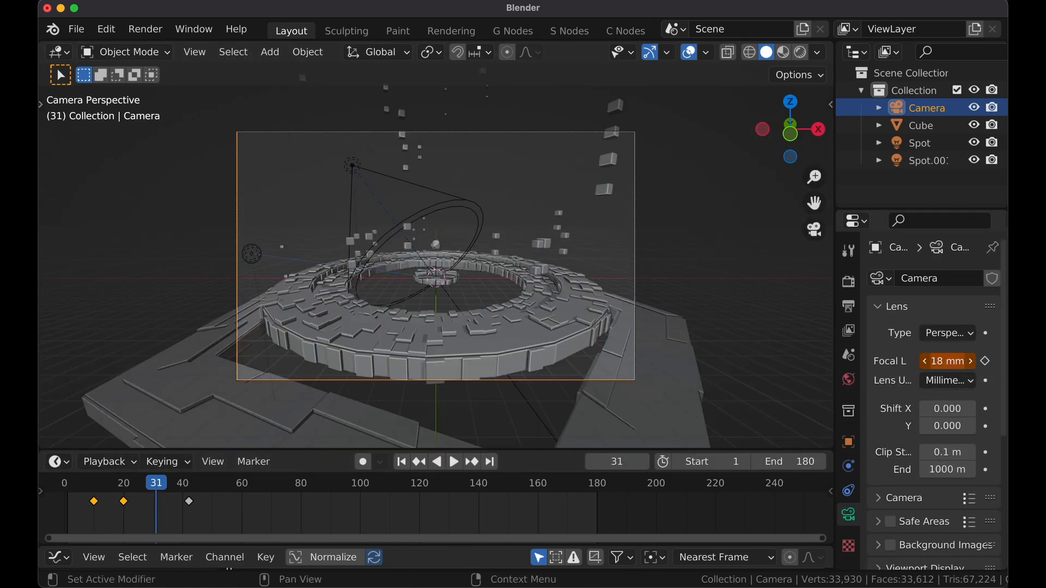
key(i)
Step: Play the camera animation, switch the viewport to Rendered shading and preview it again from the first frame
key(space)
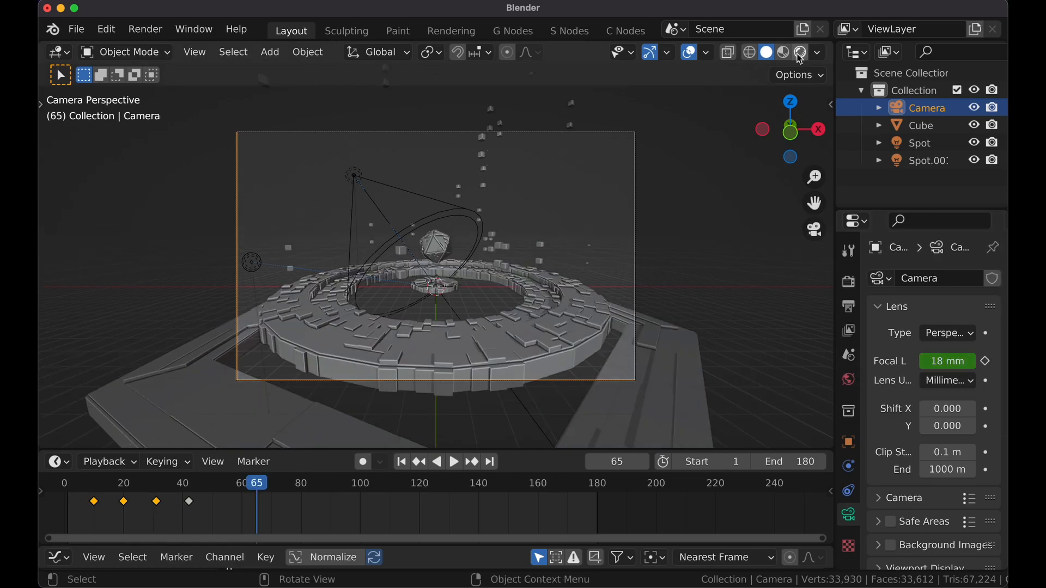
click(800, 53)
drag(255, 484, 283, 456)
key(shift+Left)
key(space)
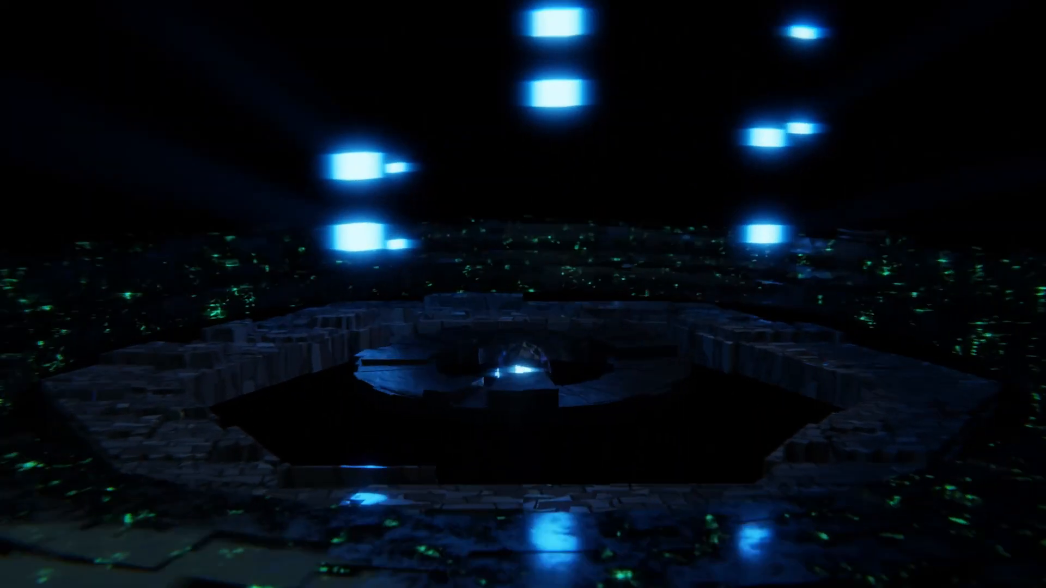